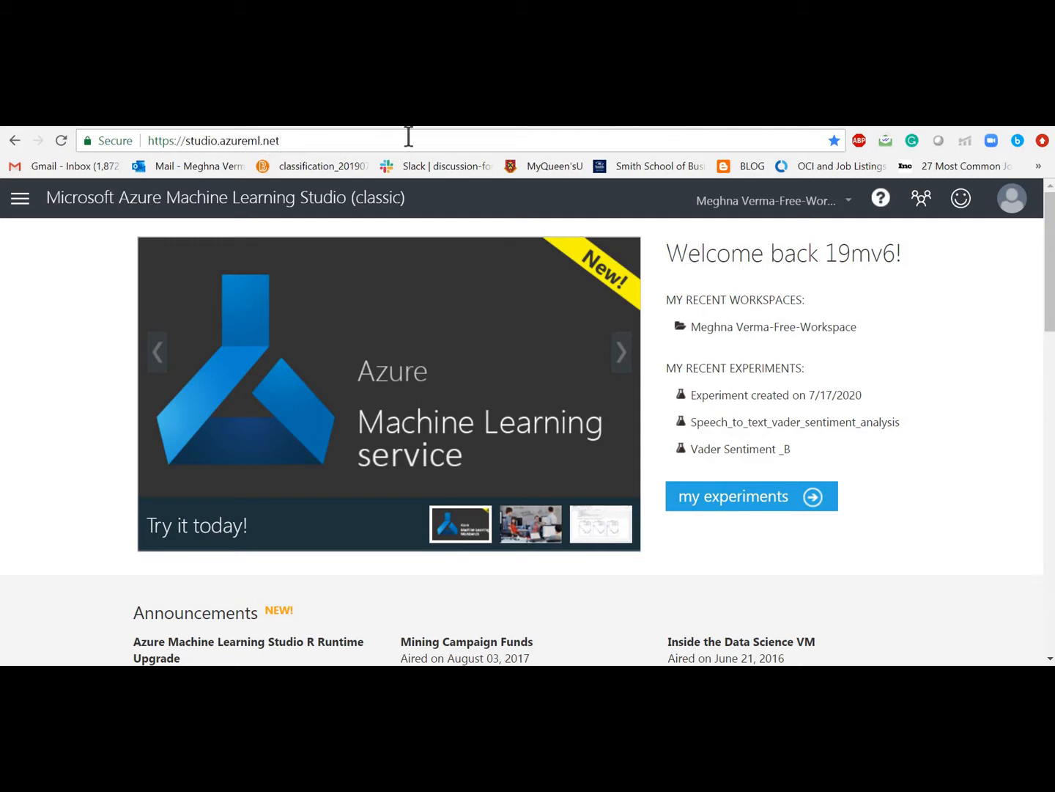
Step: From my experiments, skip the guided tour and start a new Blank Experiment
{"action": "left_click", "coordinate": [561, 118]}
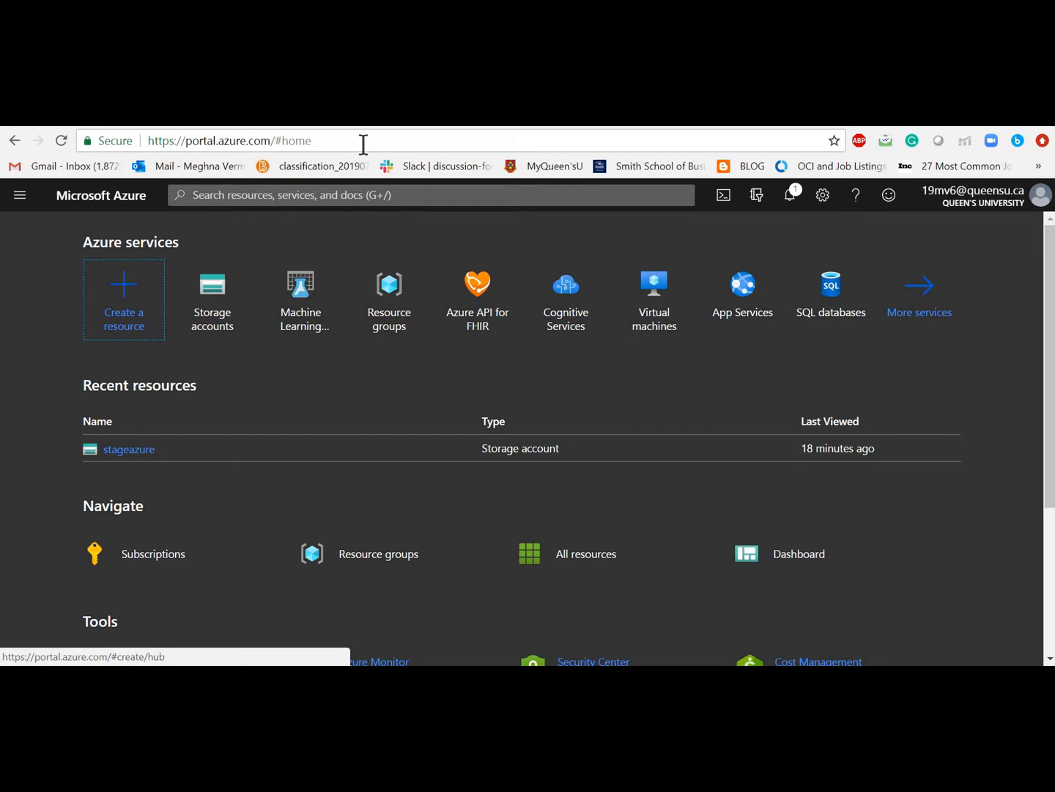
{"action": "left_click", "coordinate": [425, 118]}
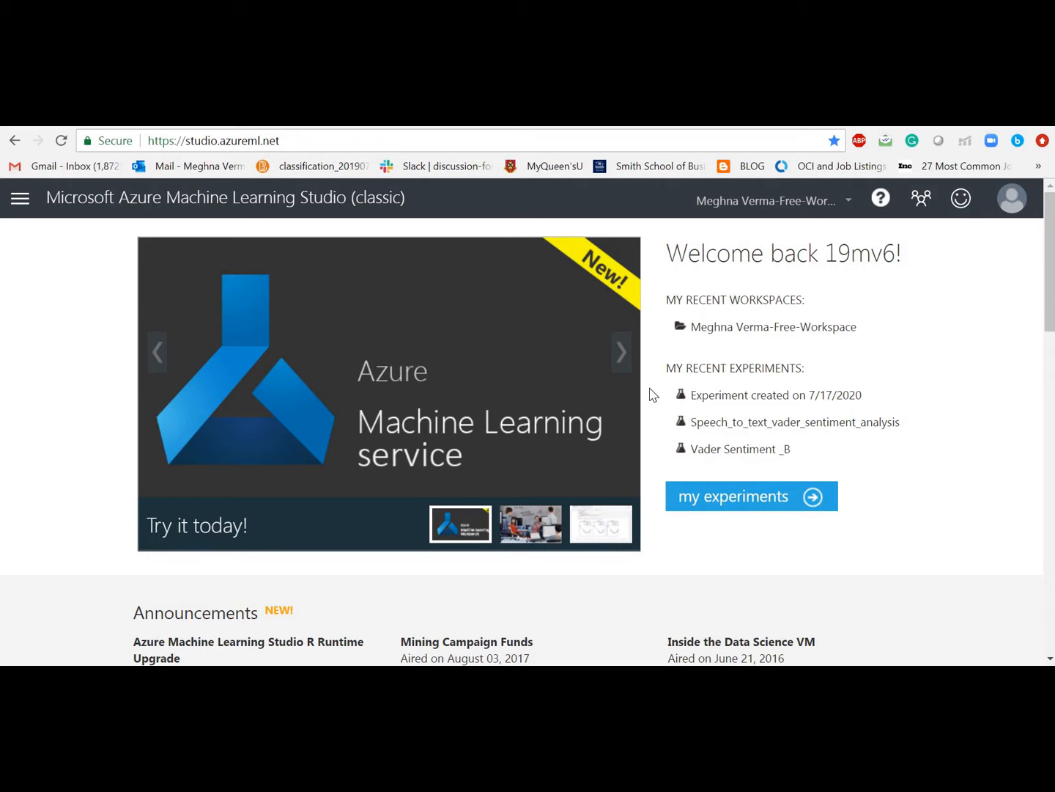
{"action": "left_click", "coordinate": [753, 506]}
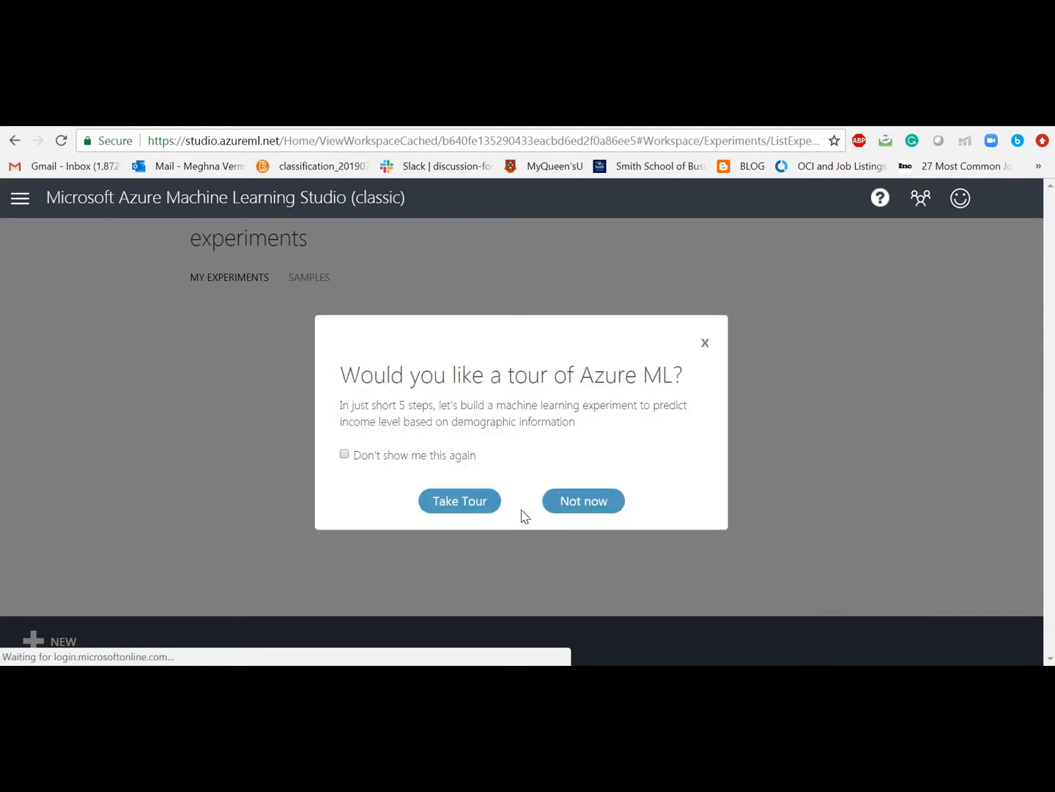
{"action": "left_click", "coordinate": [576, 504]}
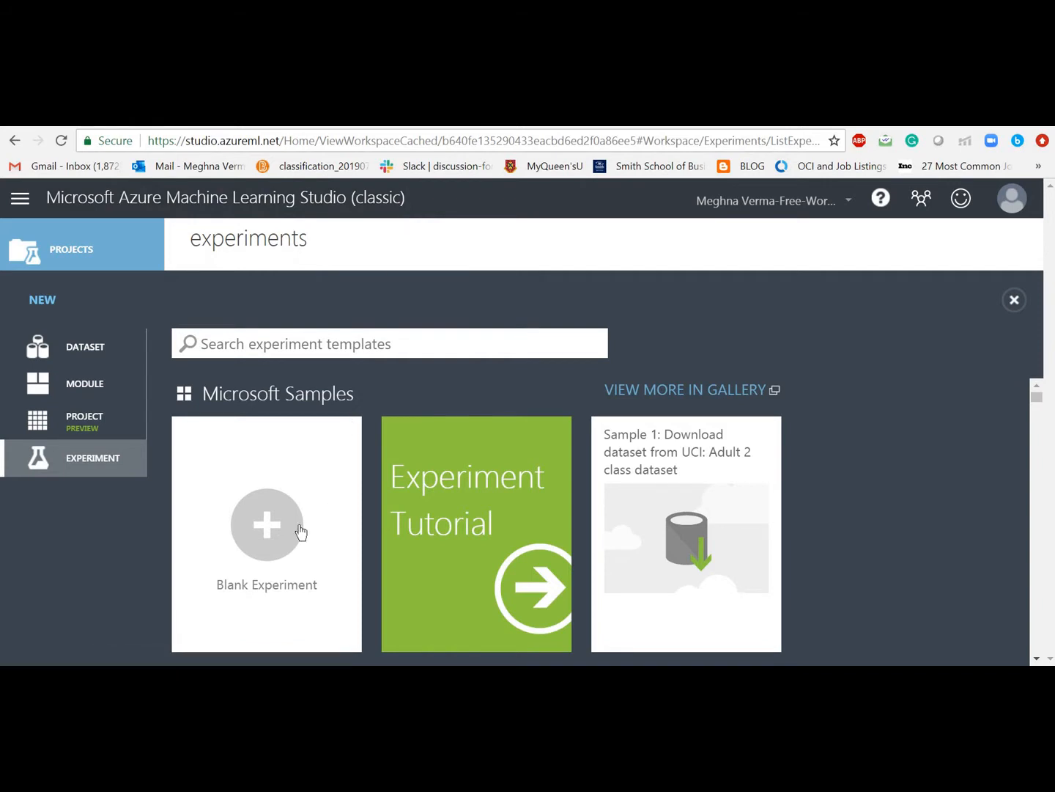
{"action": "left_click", "coordinate": [275, 535]}
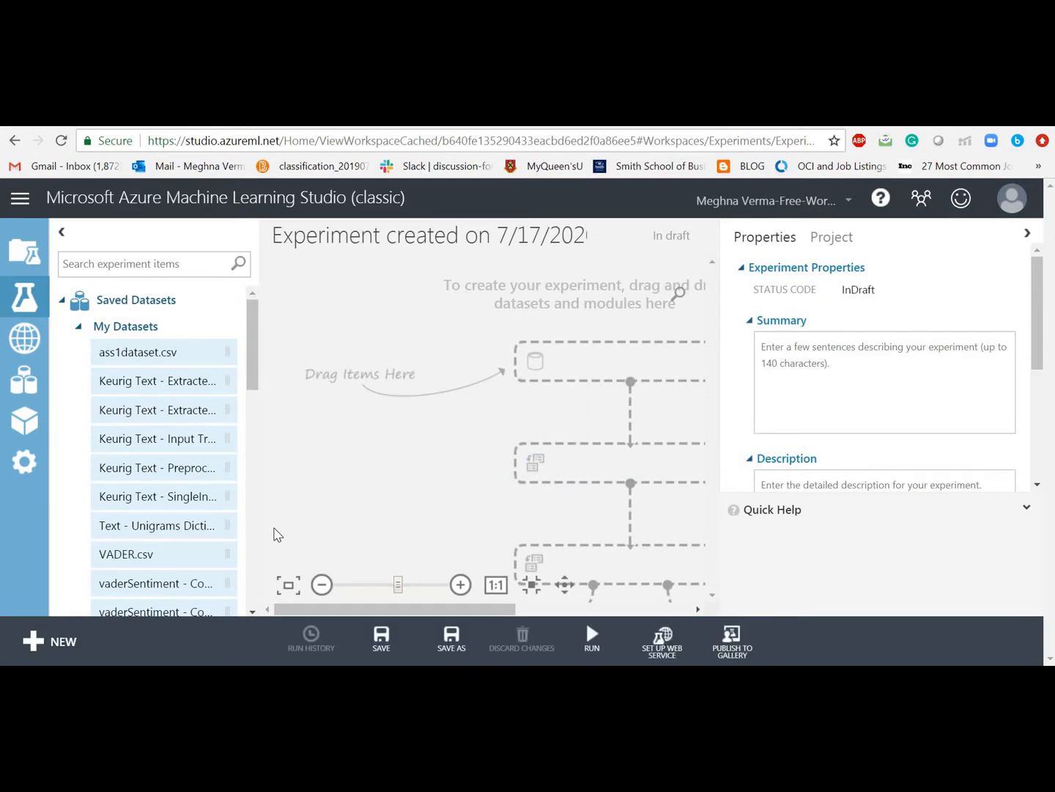
Step: Collapse Saved Datasets, expand Data Input and Output, and drag Import Data onto the canvas
{"action": "left_click", "coordinate": [92, 329]}
{"action": "left_click", "coordinate": [84, 307]}
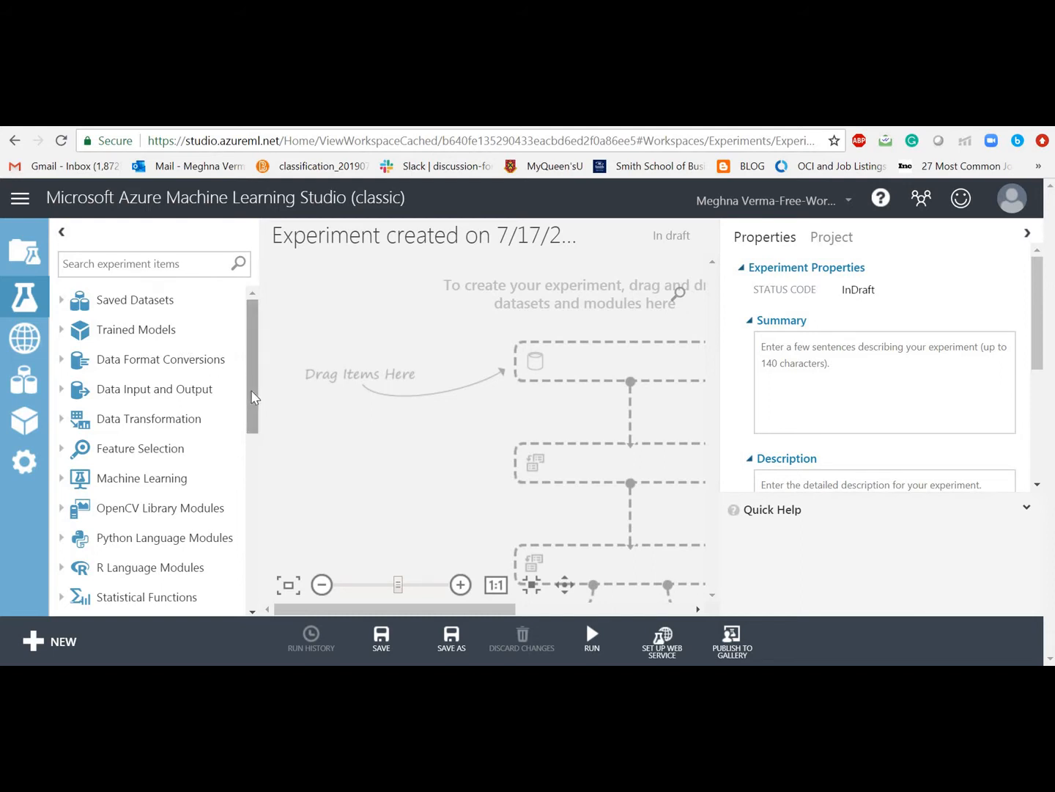
{"action": "mouse_move", "coordinate": [252, 403]}
{"action": "left_mouse_down"}
{"action": "mouse_move", "coordinate": [254, 449]}
{"action": "mouse_move", "coordinate": [253, 430]}
{"action": "left_mouse_up"}
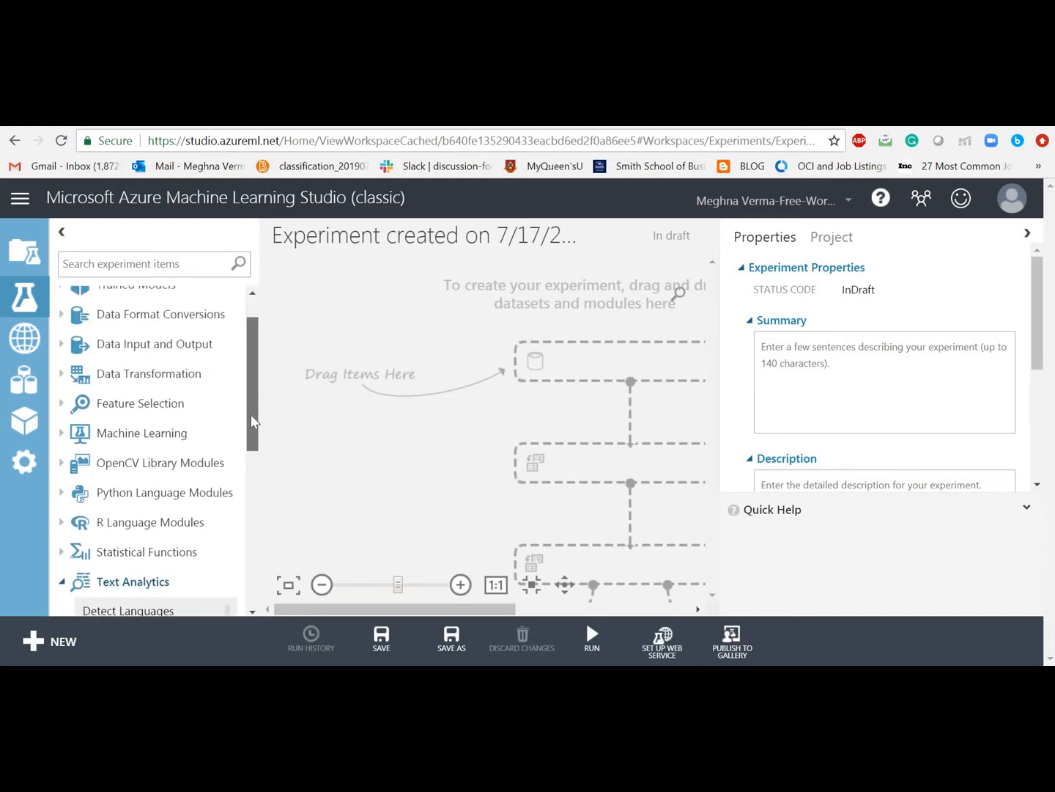
{"action": "left_click", "coordinate": [168, 349]}
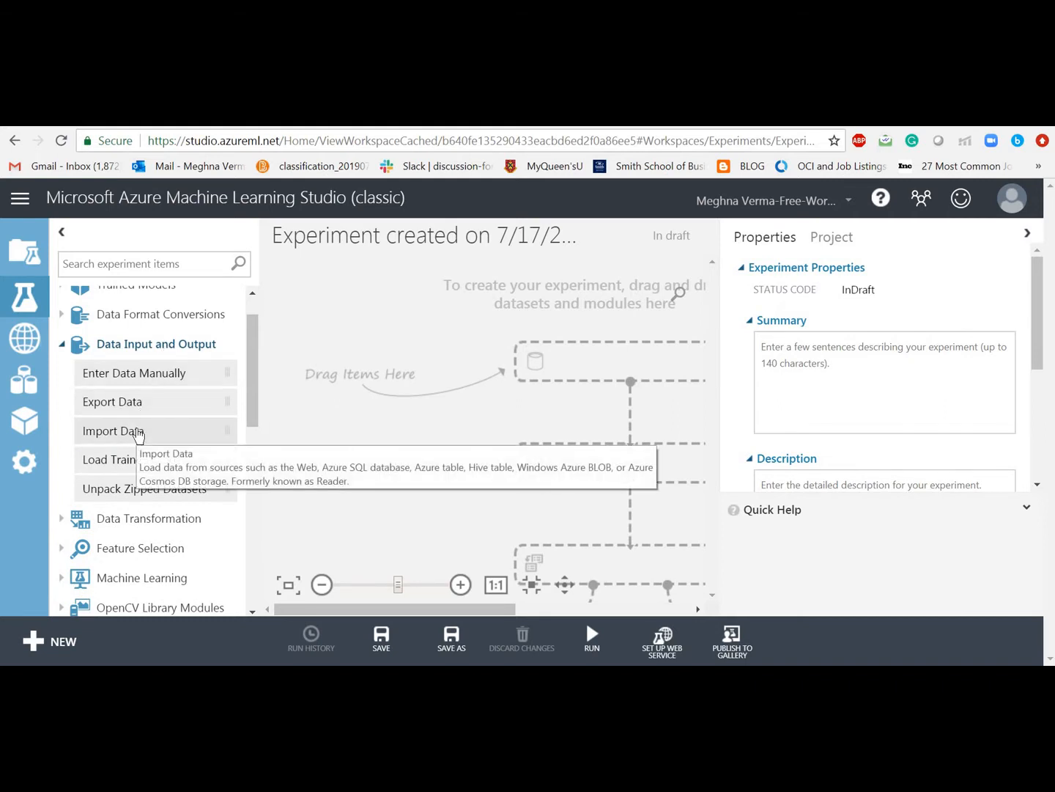
{"action": "left_click_drag", "start_coordinate": [138, 435], "coordinate": [525, 320]}
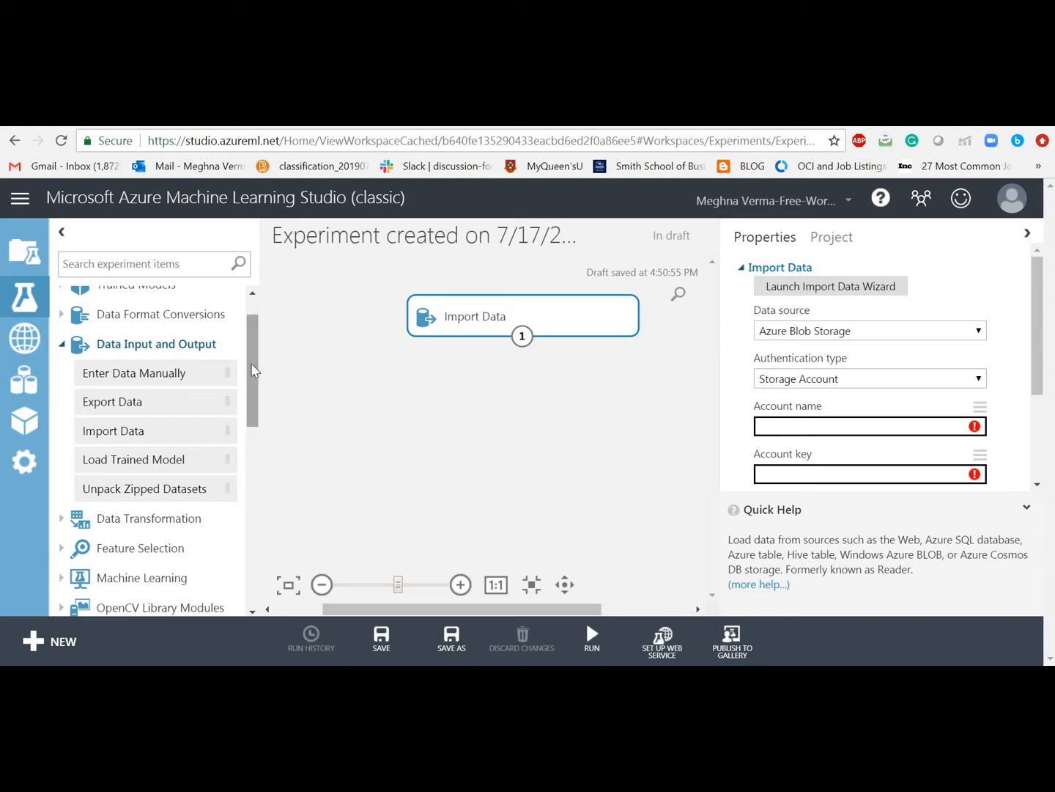
Step: Place an Execute Python Script module below Import Data and shift Import Data left
{"action": "left_click_drag", "start_coordinate": [252, 370], "coordinate": [251, 447]}
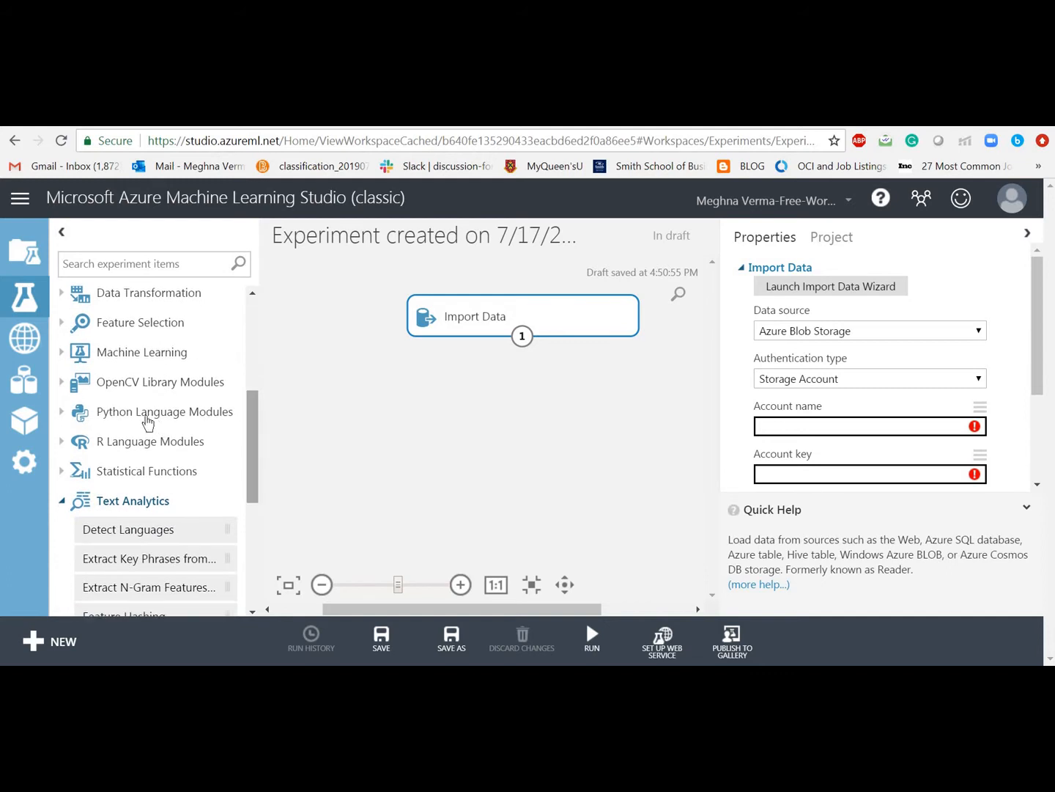
{"action": "left_click", "coordinate": [140, 416]}
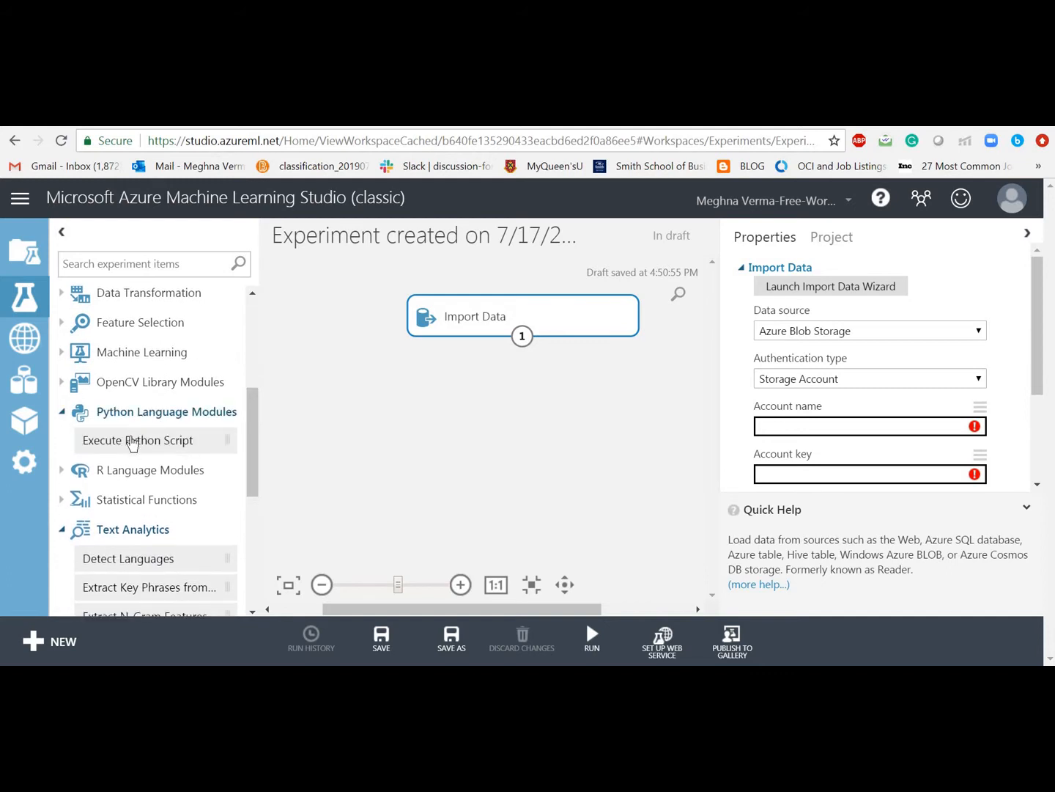
{"action": "left_click_drag", "start_coordinate": [132, 443], "coordinate": [531, 443]}
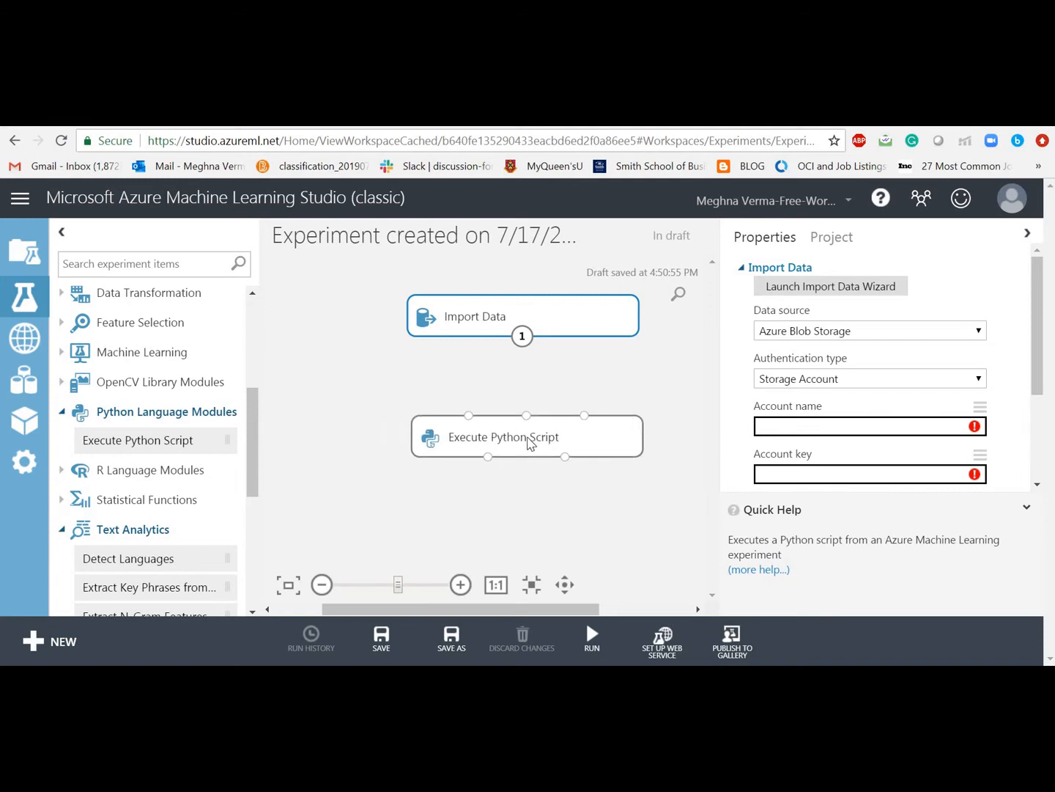
{"action": "left_click", "coordinate": [531, 444]}
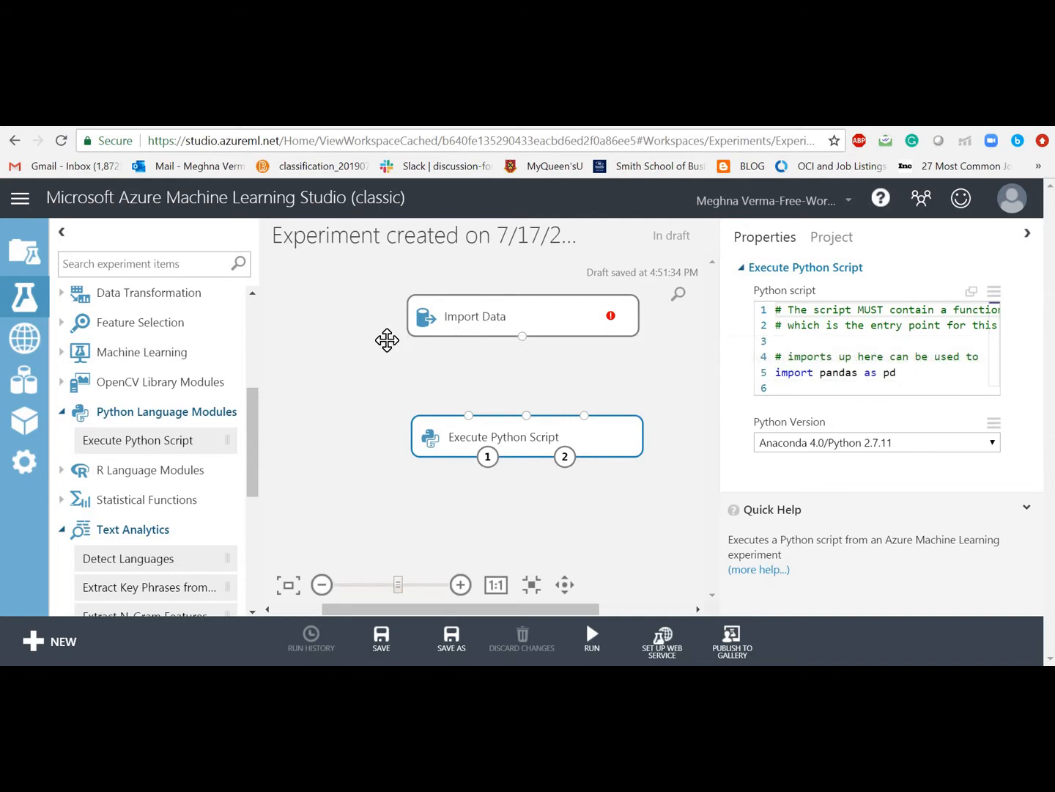
{"action": "left_click_drag", "start_coordinate": [387, 340], "coordinate": [383, 338]}
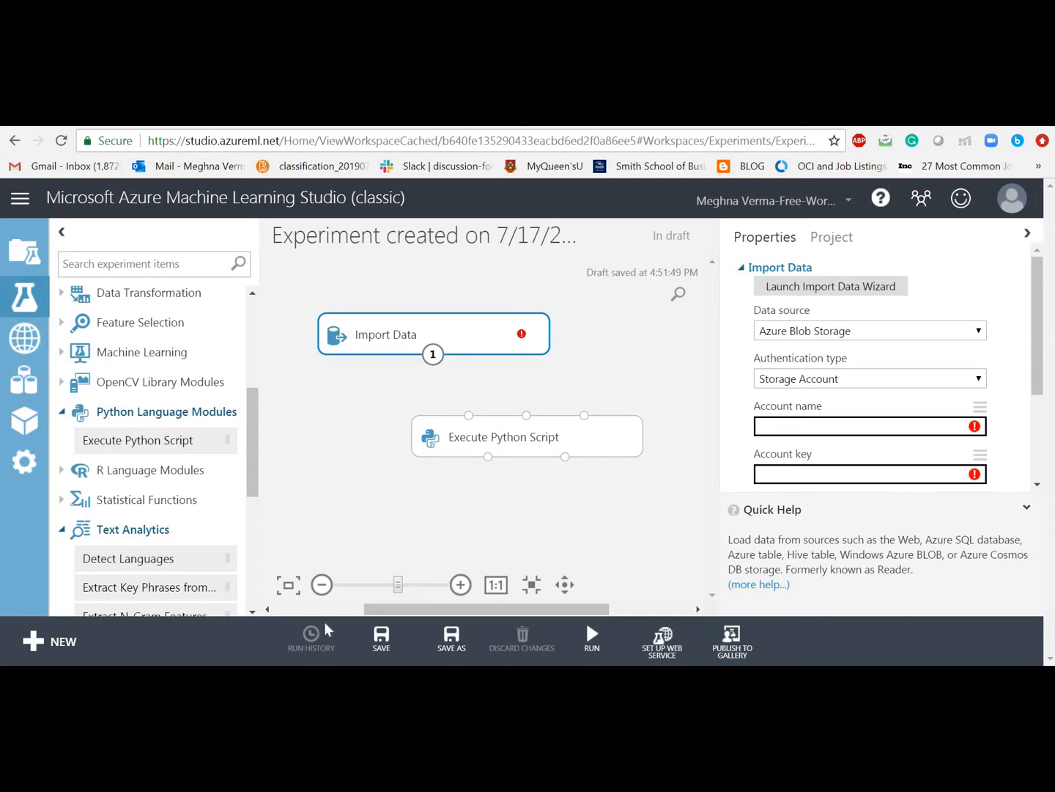
Step: Bring up the TUTORIAL folder in File Explorer
{"action": "key", "text": "alt+Tab"}
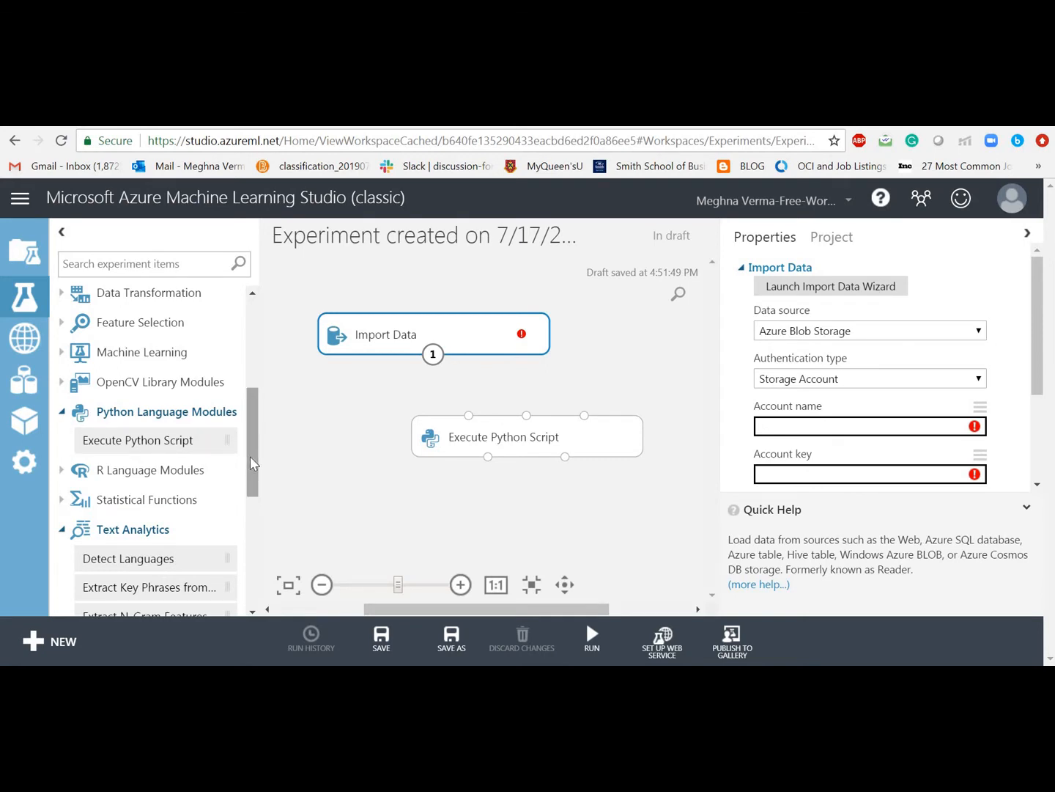
{"action": "scroll", "coordinate": [250, 462], "scroll_direction": "up", "scroll_amount": 2}
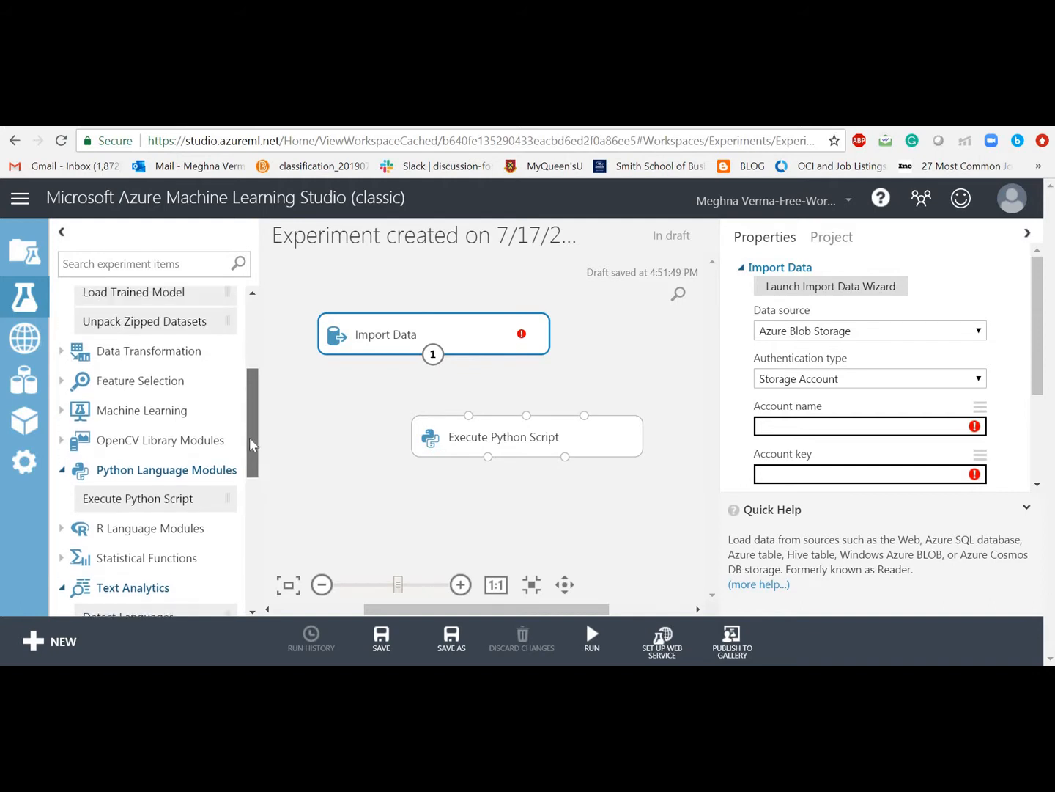
{"action": "scroll", "coordinate": [250, 431], "scroll_direction": "up", "scroll_amount": 3}
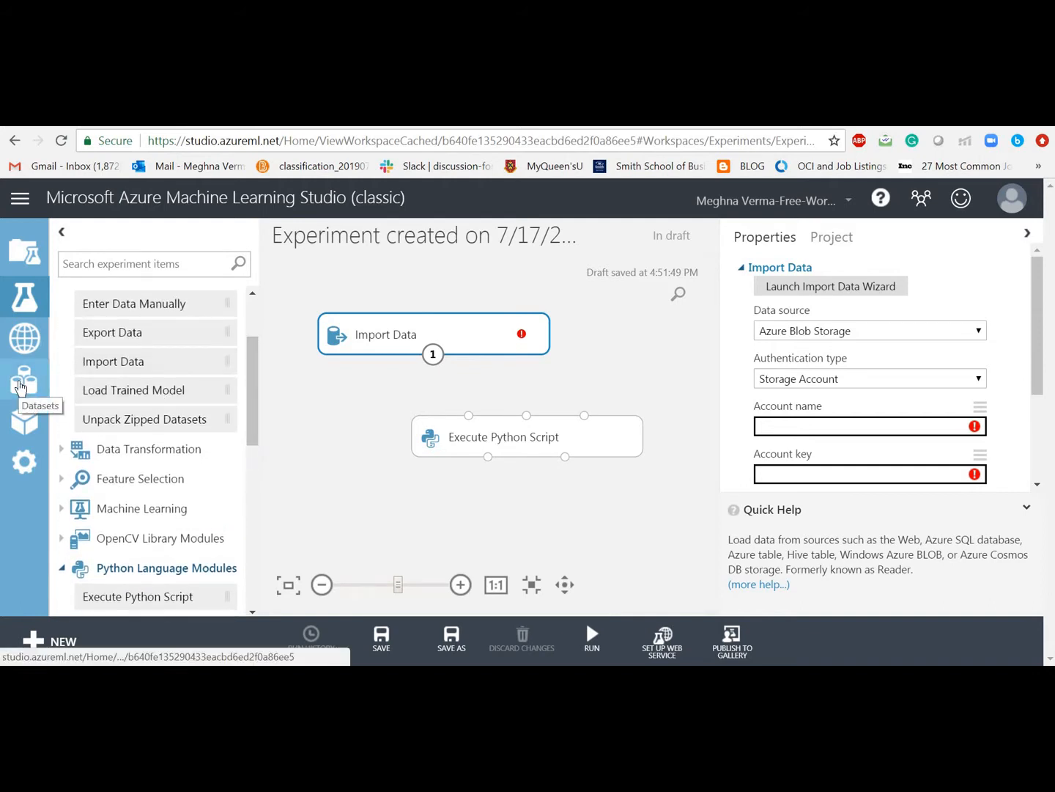
Step: Add a new dataset from the local file VADER.zip in TUTORIAL and upload it
{"action": "left_click", "coordinate": [21, 387]}
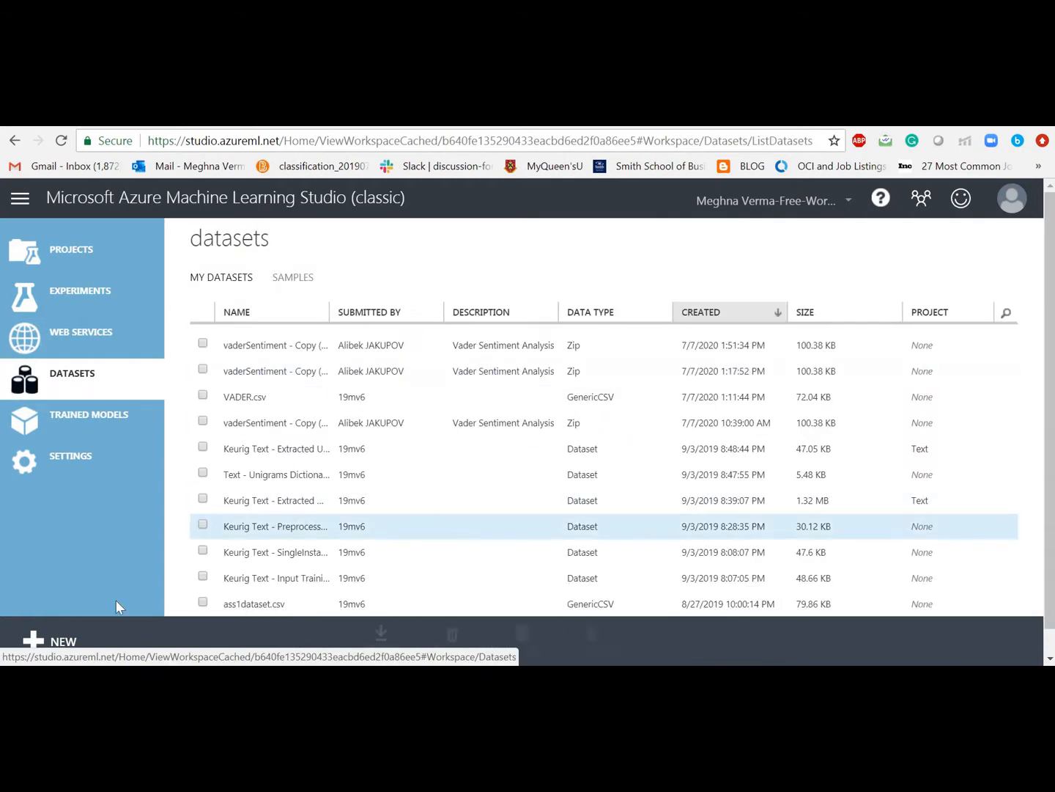
{"action": "left_click", "coordinate": [47, 639]}
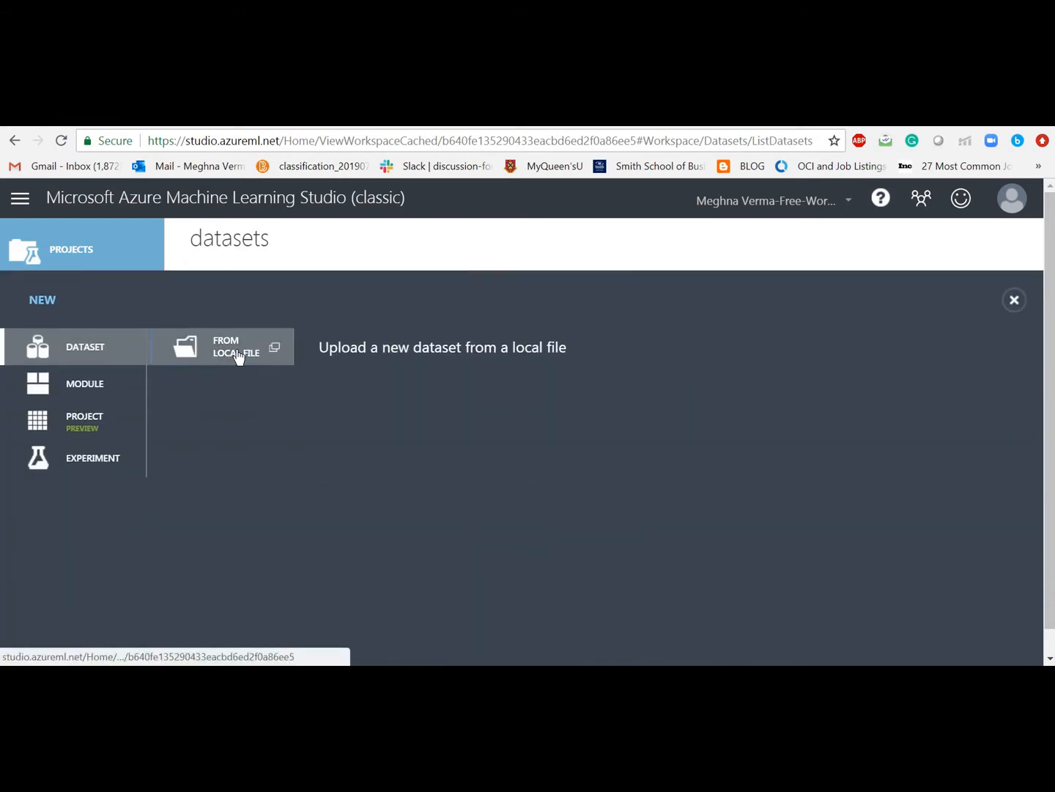
{"action": "left_click", "coordinate": [236, 349]}
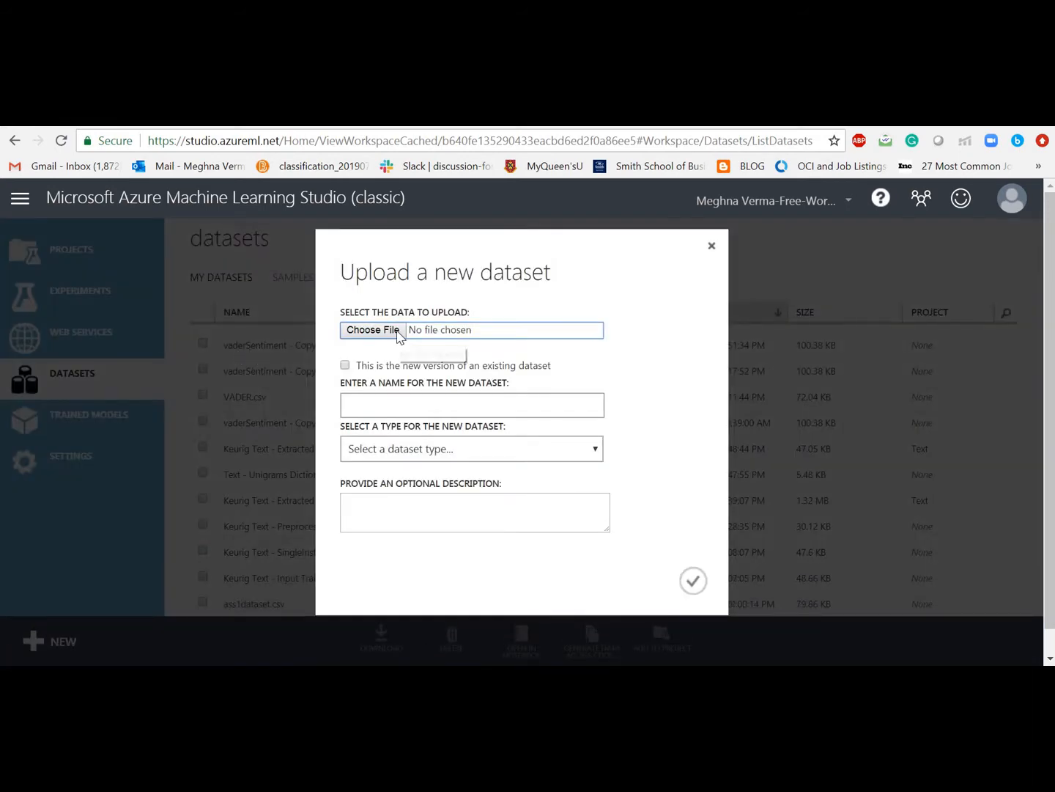
{"action": "left_click", "coordinate": [398, 331]}
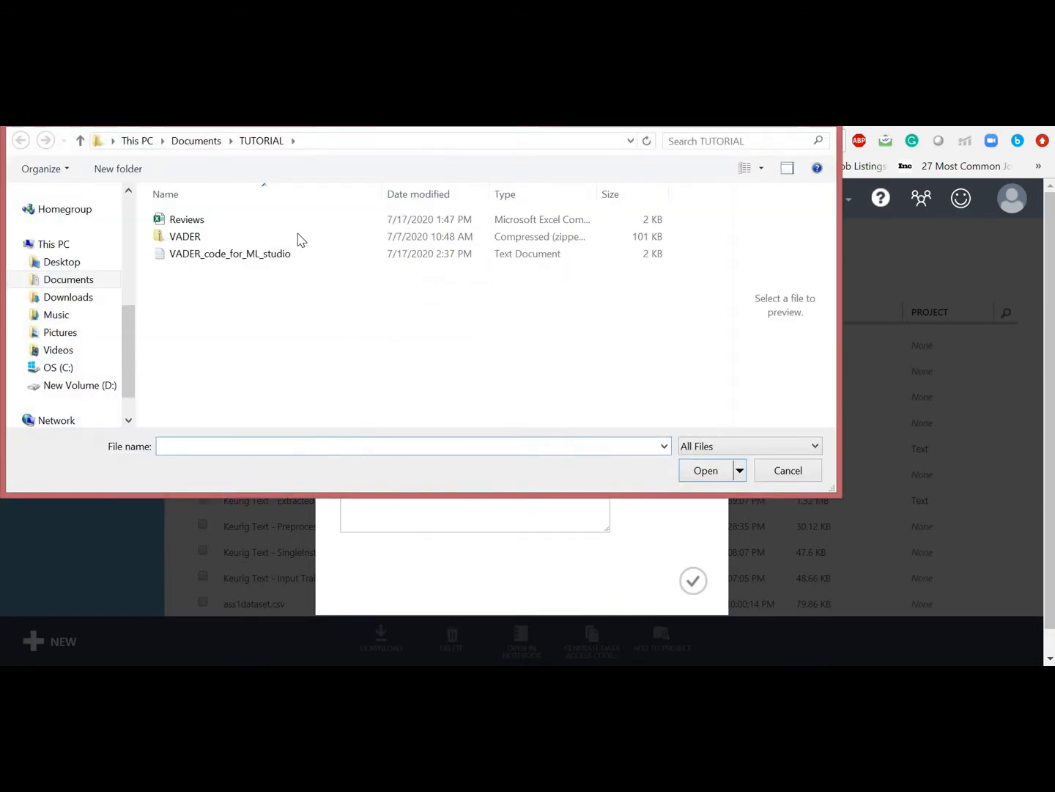
{"action": "left_click", "coordinate": [297, 236]}
{"action": "left_click", "coordinate": [297, 236]}
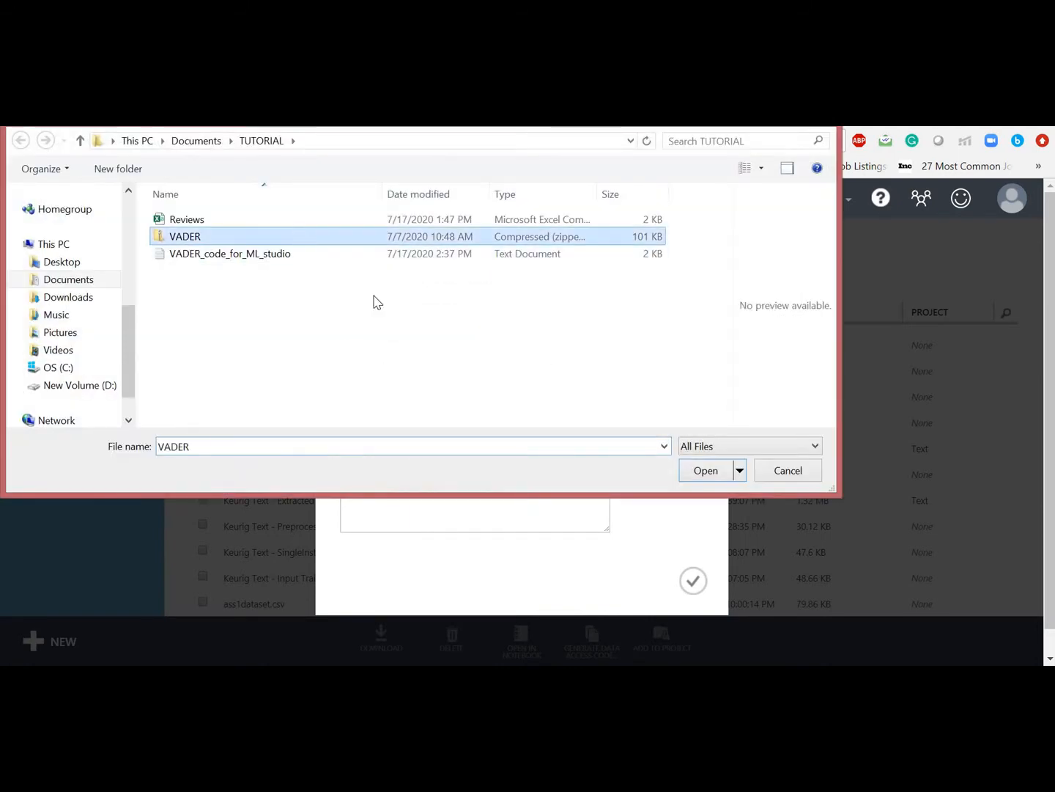
{"action": "left_click", "coordinate": [692, 477]}
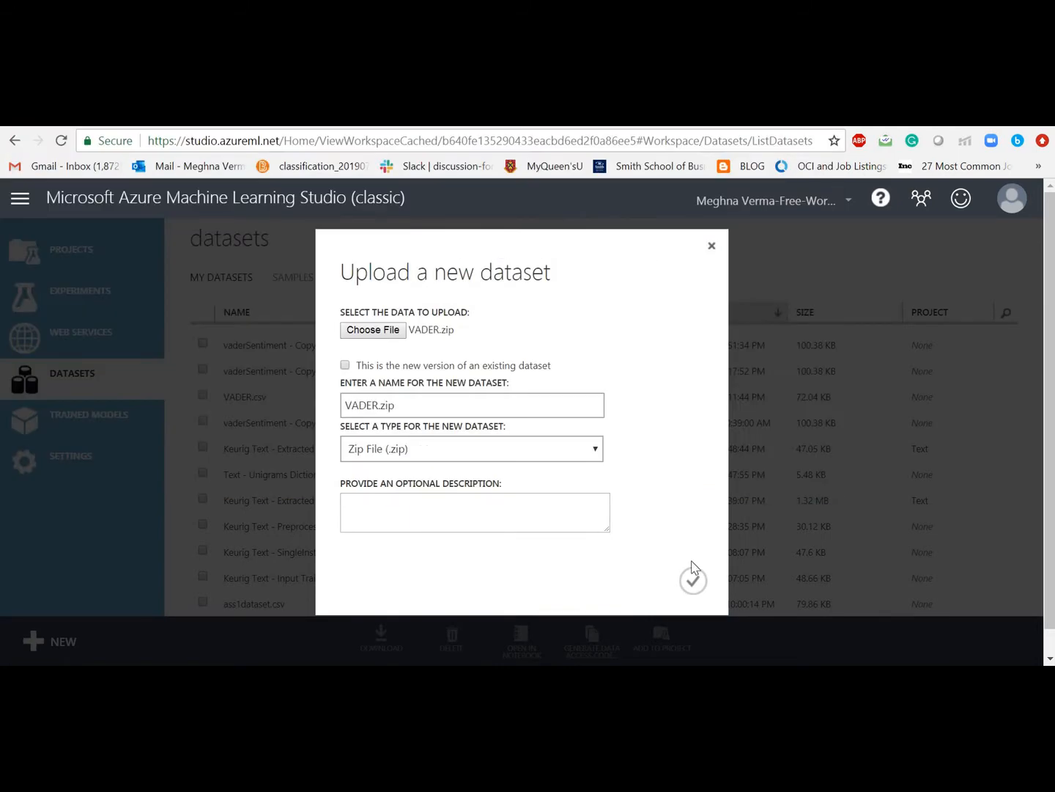
{"action": "left_click", "coordinate": [694, 582]}
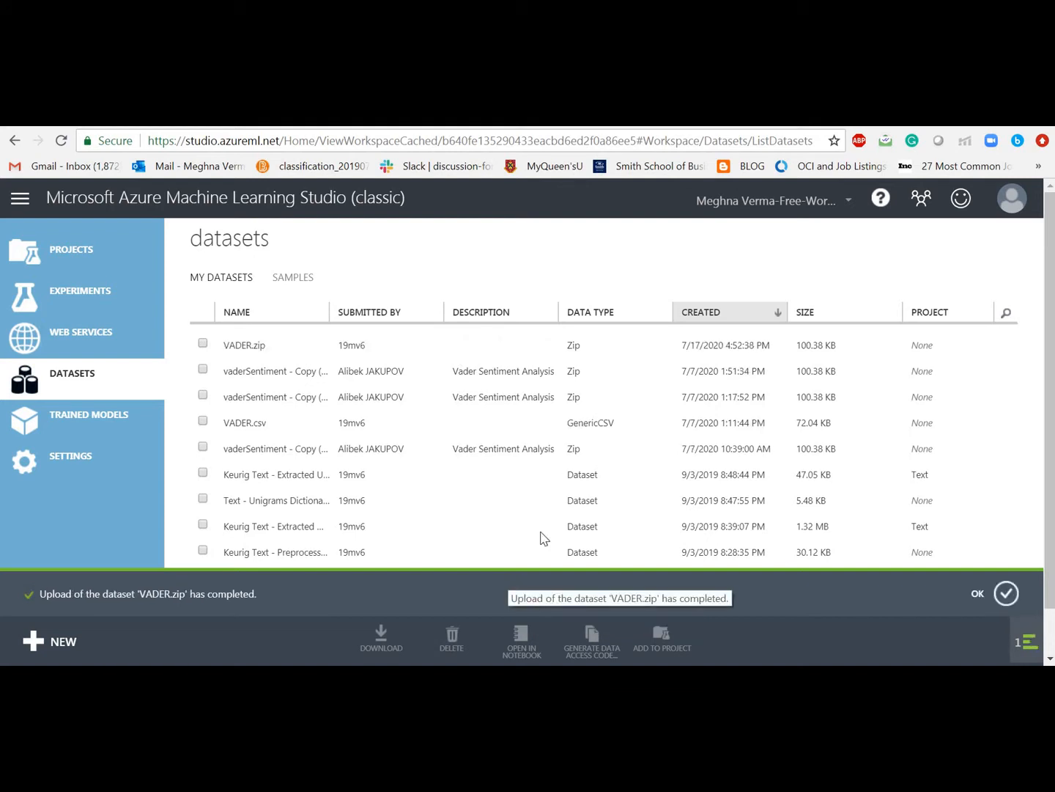
Step: Dismiss the upload notice and reopen the draft experiment holding Import Data and Execute Python Script
{"action": "left_click", "coordinate": [1007, 594]}
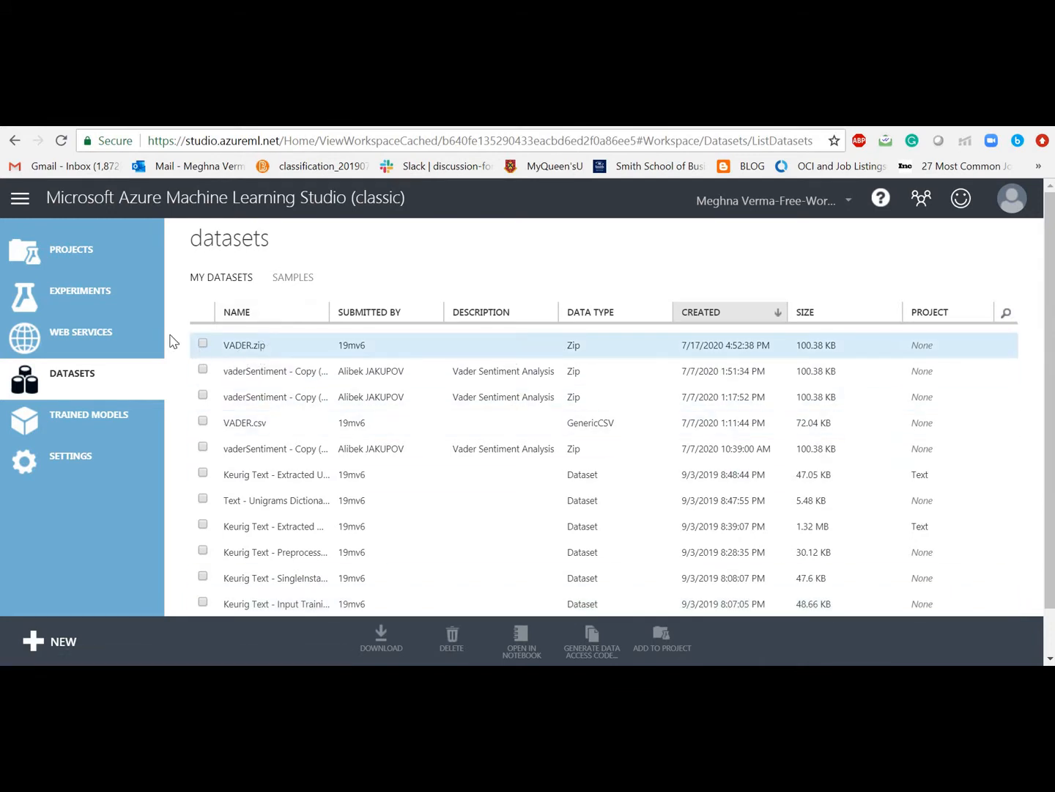
{"action": "left_click", "coordinate": [115, 302]}
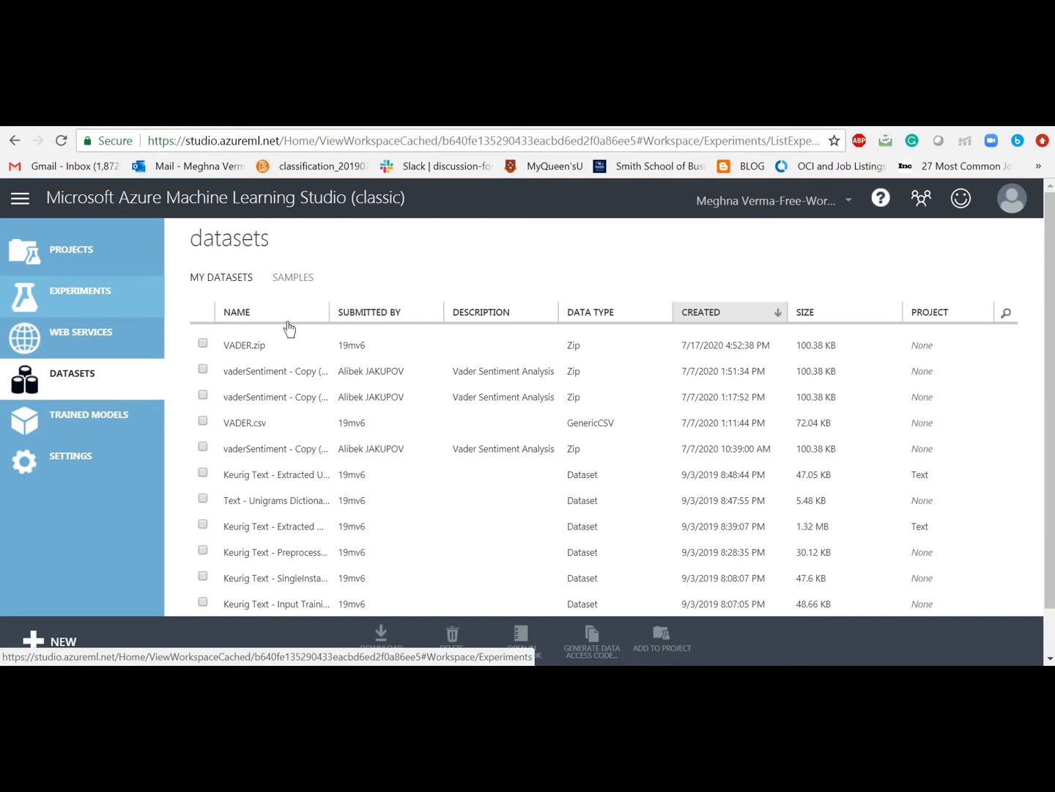
{"action": "left_click", "coordinate": [137, 280]}
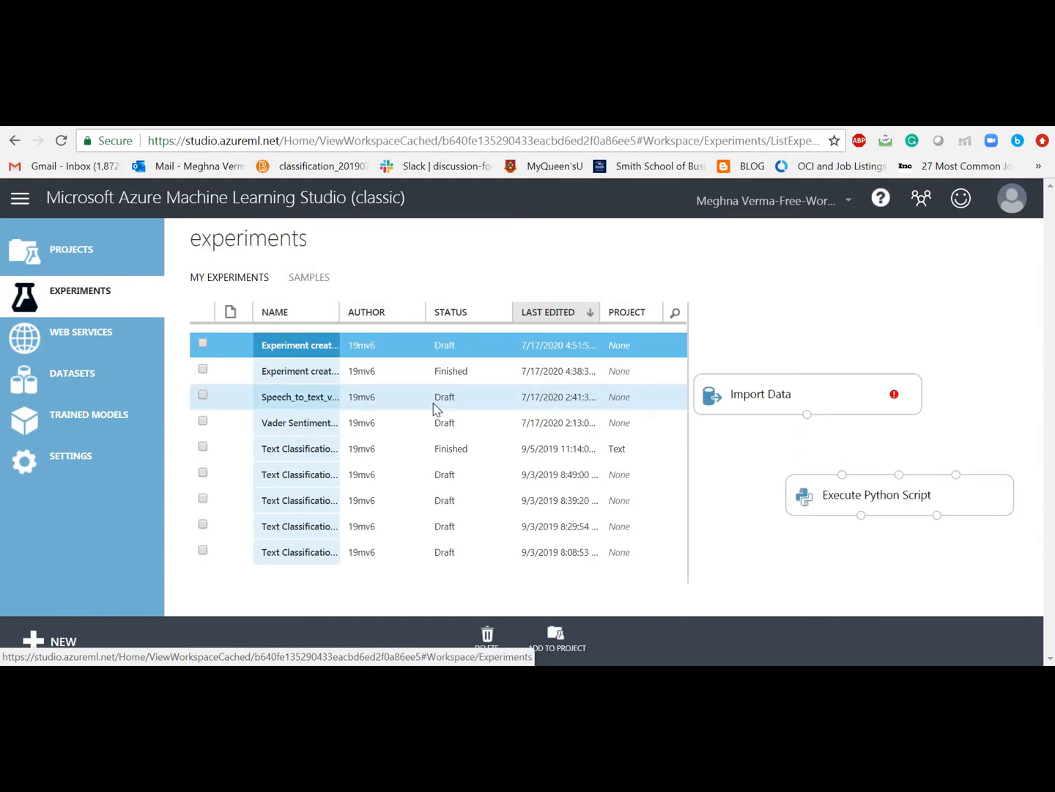
{"action": "left_click", "coordinate": [326, 354]}
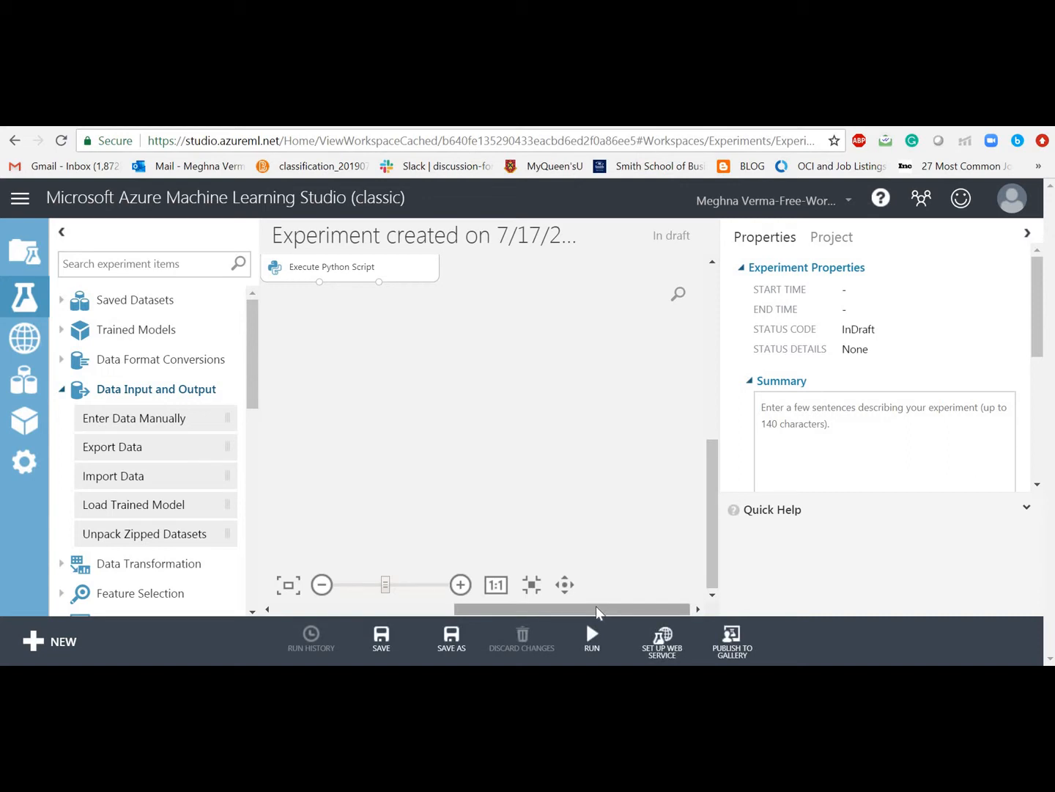
{"action": "left_click_drag", "start_coordinate": [596, 605], "coordinate": [542, 616]}
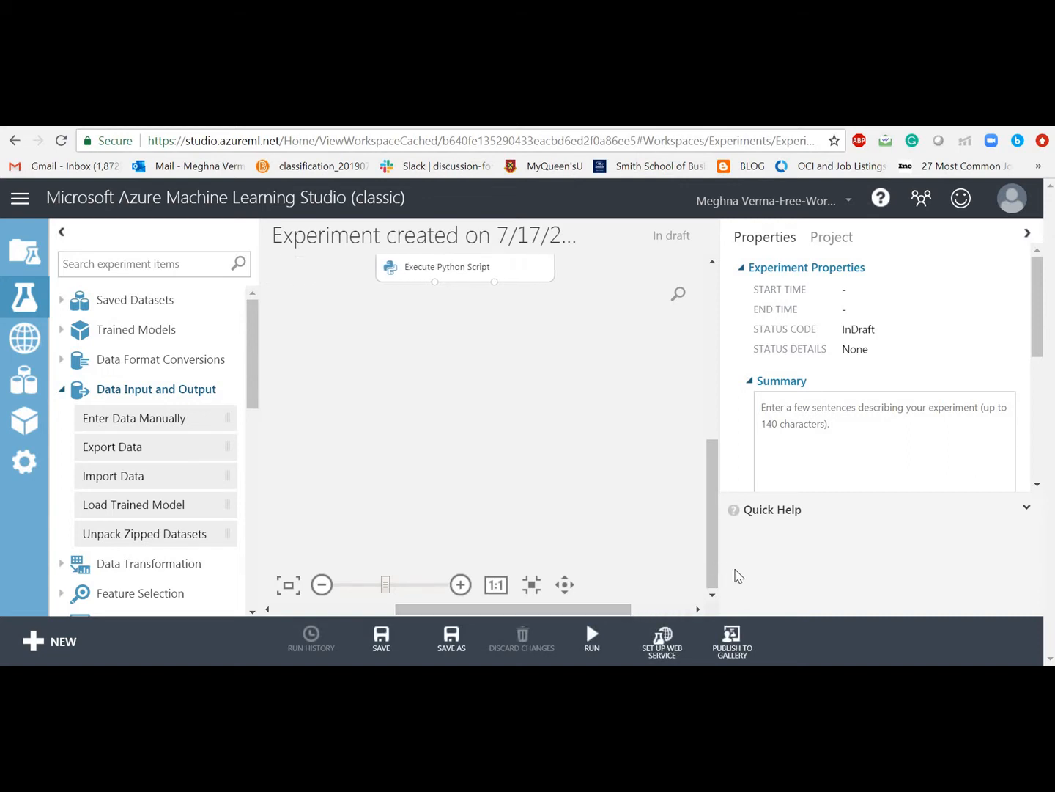
{"action": "left_click_drag", "start_coordinate": [716, 571], "coordinate": [698, 485]}
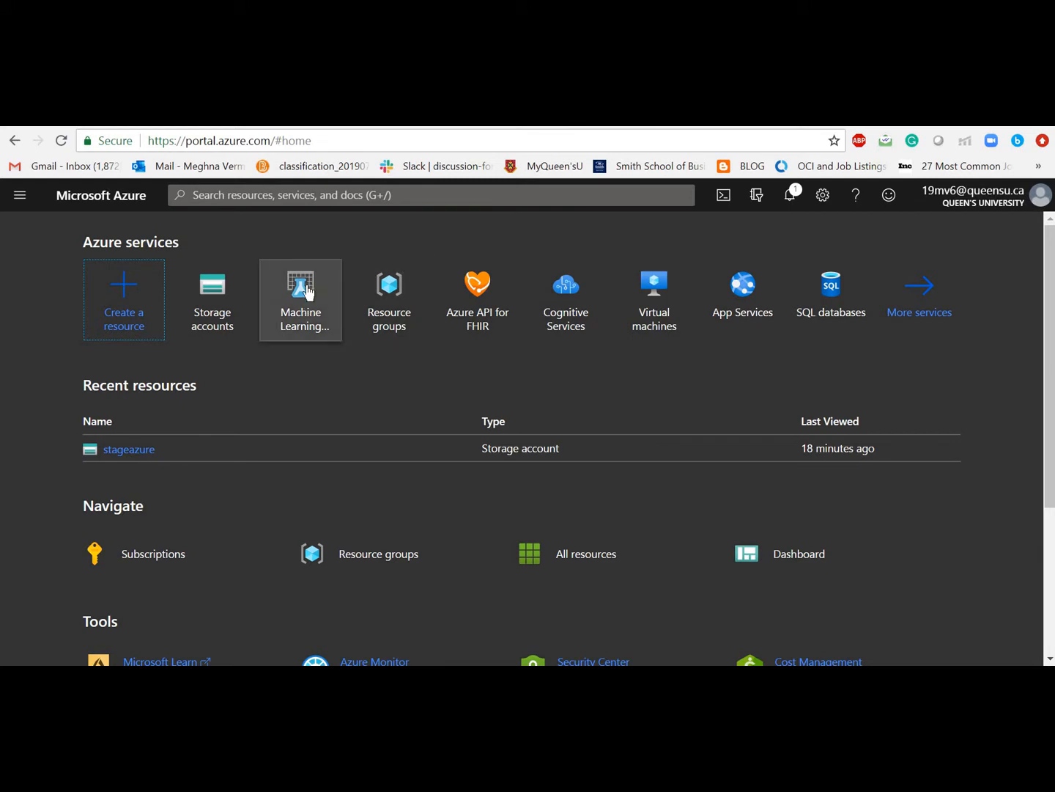
Step: Search the portal for 'stora' and open the Storage accounts service
{"action": "left_click", "coordinate": [300, 198]}
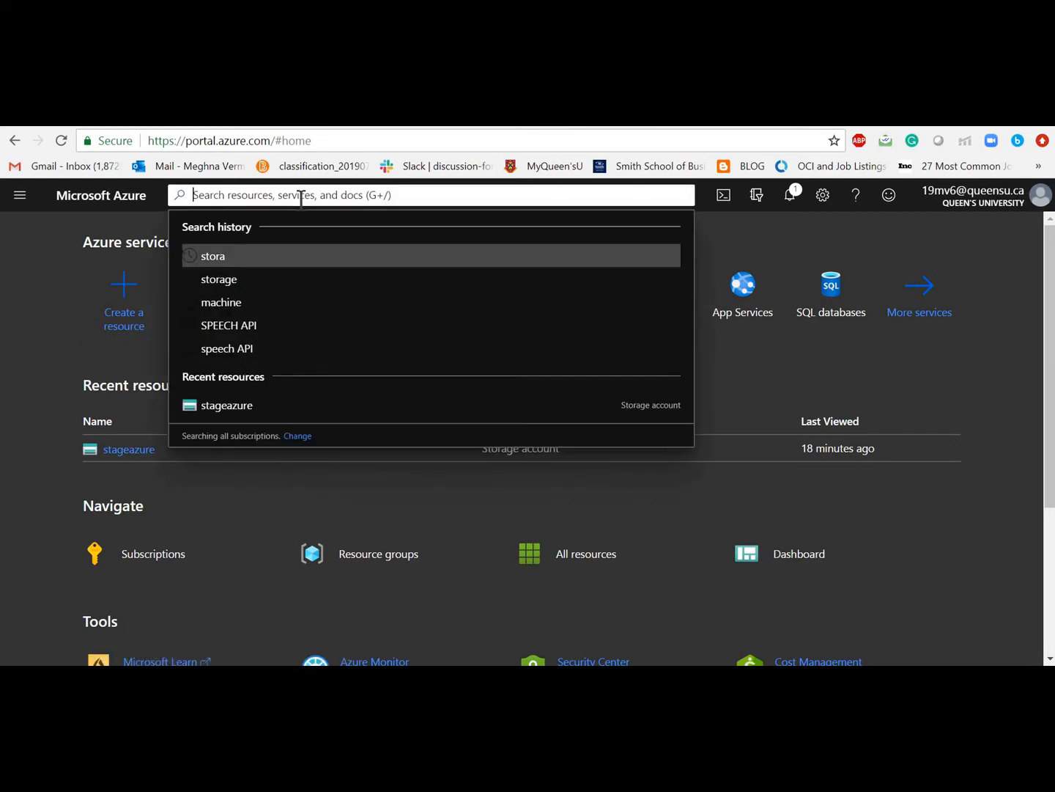
{"action": "type", "text": "stora"}
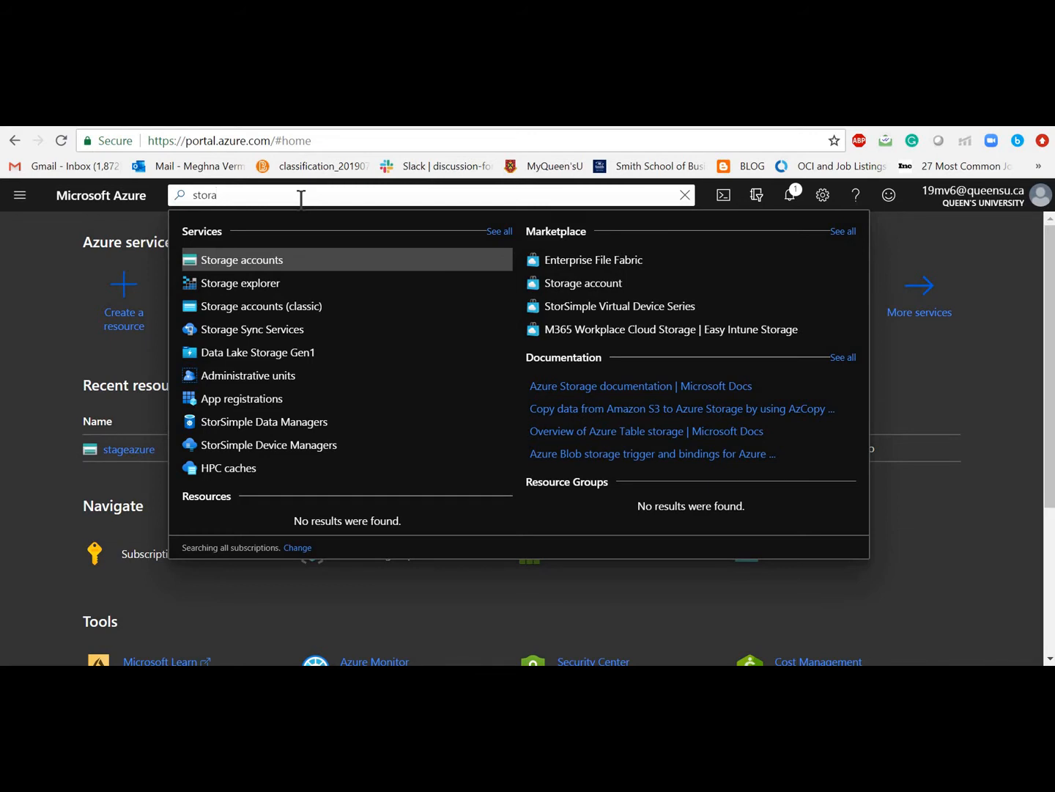
{"action": "left_click", "coordinate": [258, 266]}
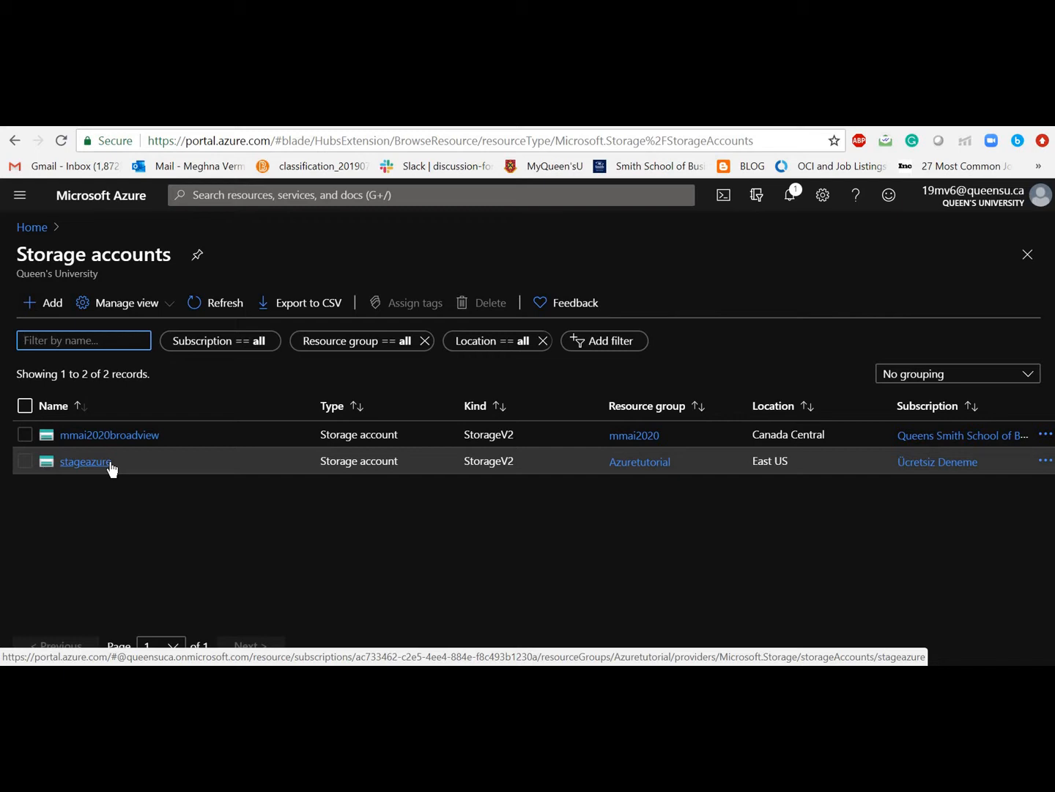
Step: Open the containerazure container under stageazure's Blob service and bring up Upload blob
{"action": "left_click", "coordinate": [109, 462]}
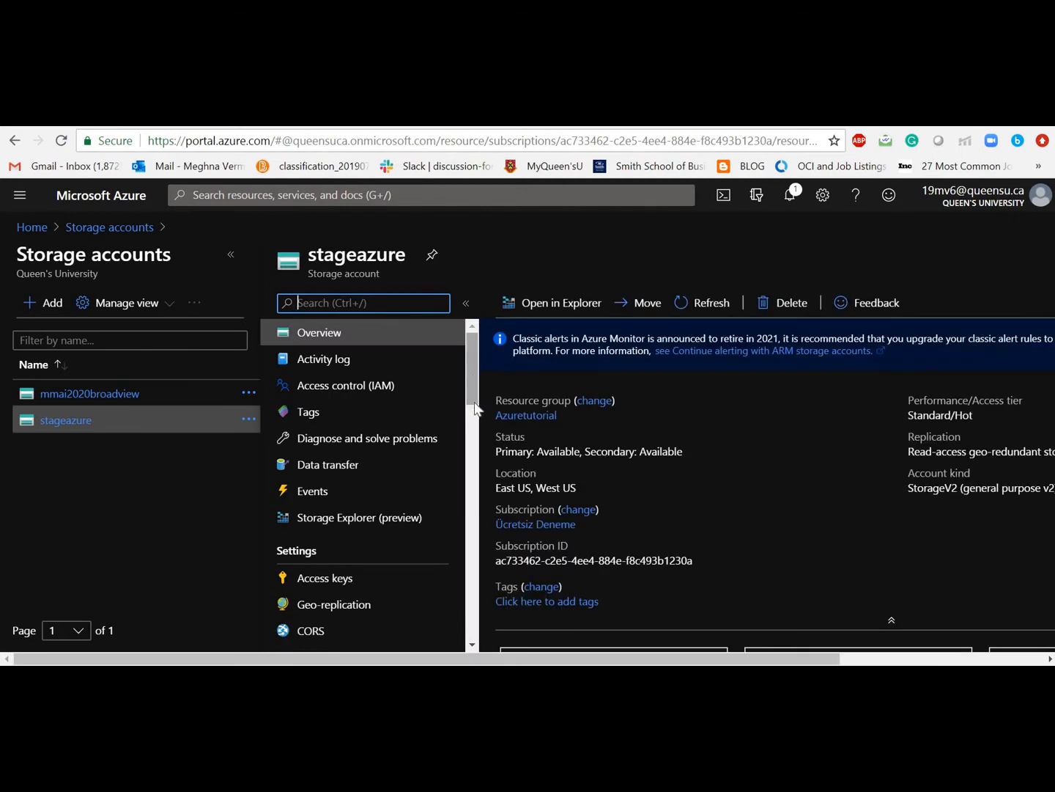
{"action": "scroll", "coordinate": [474, 402], "scroll_direction": "down", "scroll_amount": 3}
{"action": "left_click_drag", "start_coordinate": [474, 427], "coordinate": [473, 469]}
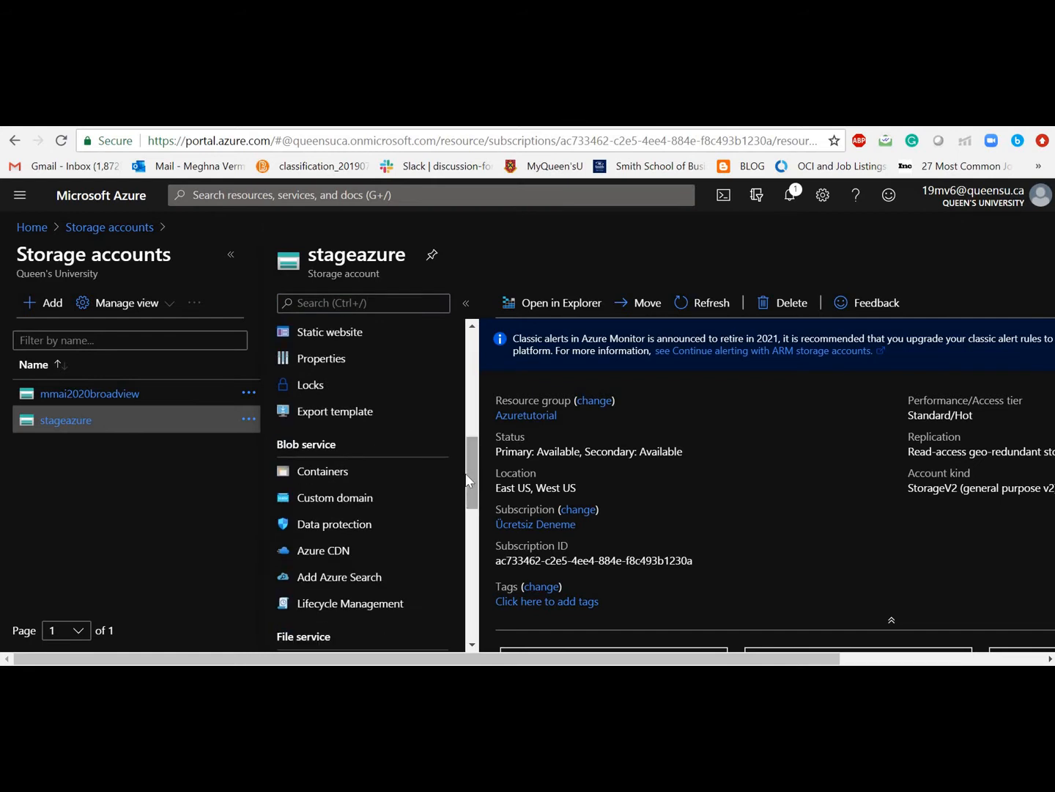
{"action": "left_click", "coordinate": [339, 480]}
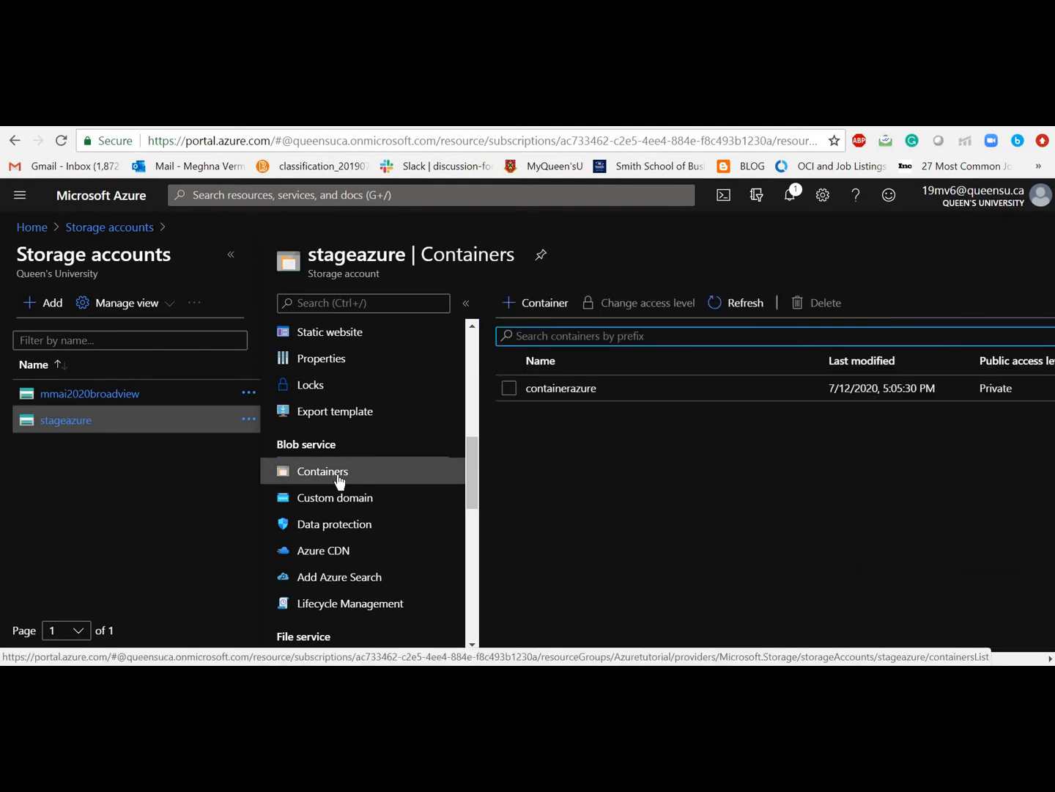
{"action": "left_click", "coordinate": [582, 395]}
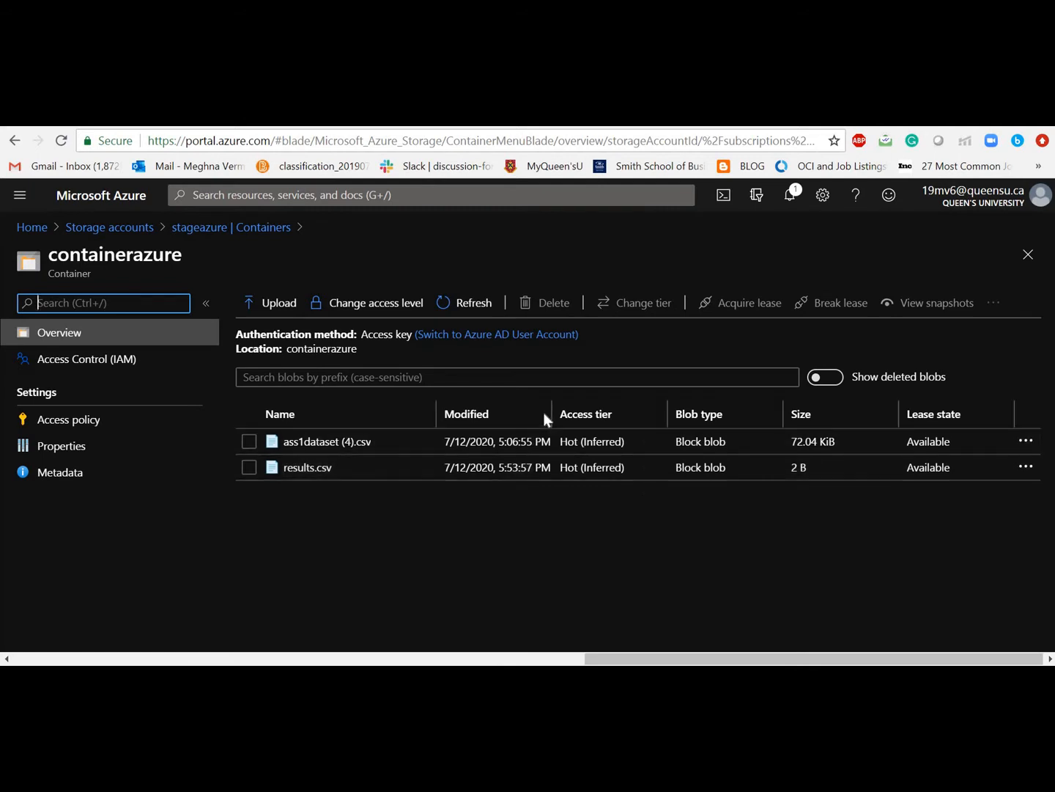
{"action": "left_click", "coordinate": [295, 305]}
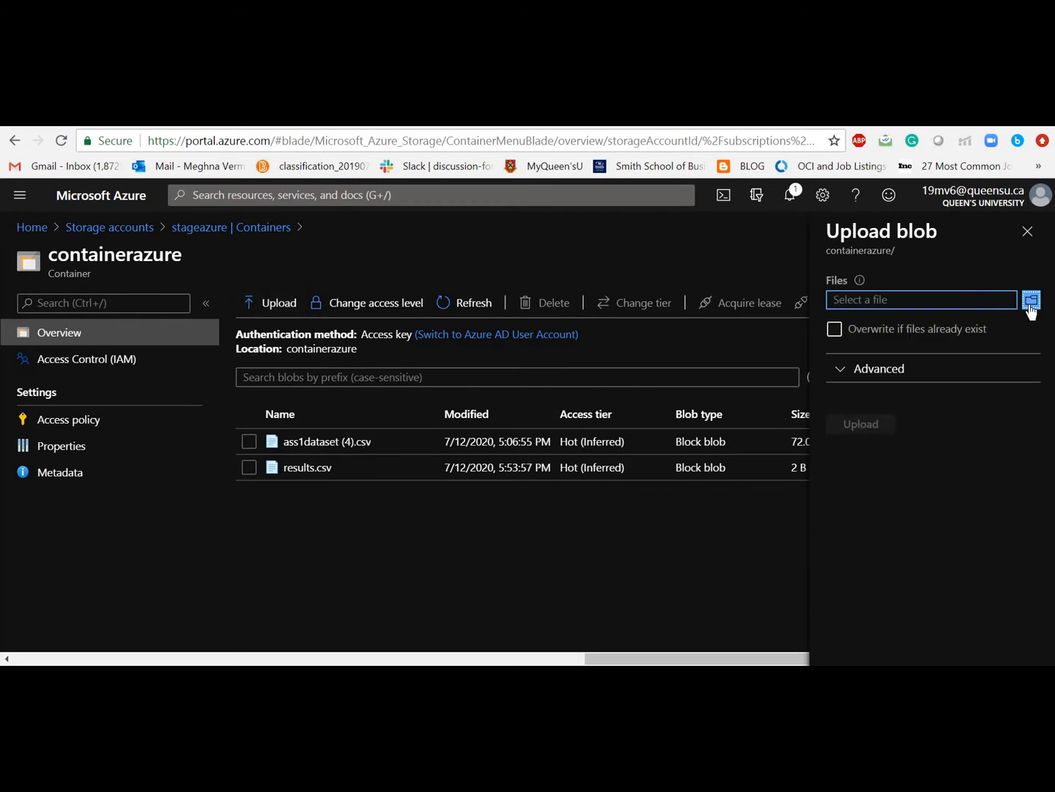
Step: Upload Reviews.csv from the TUTORIAL folder into containerazure, then close the Upload blob panel
{"action": "left_click", "coordinate": [1026, 302]}
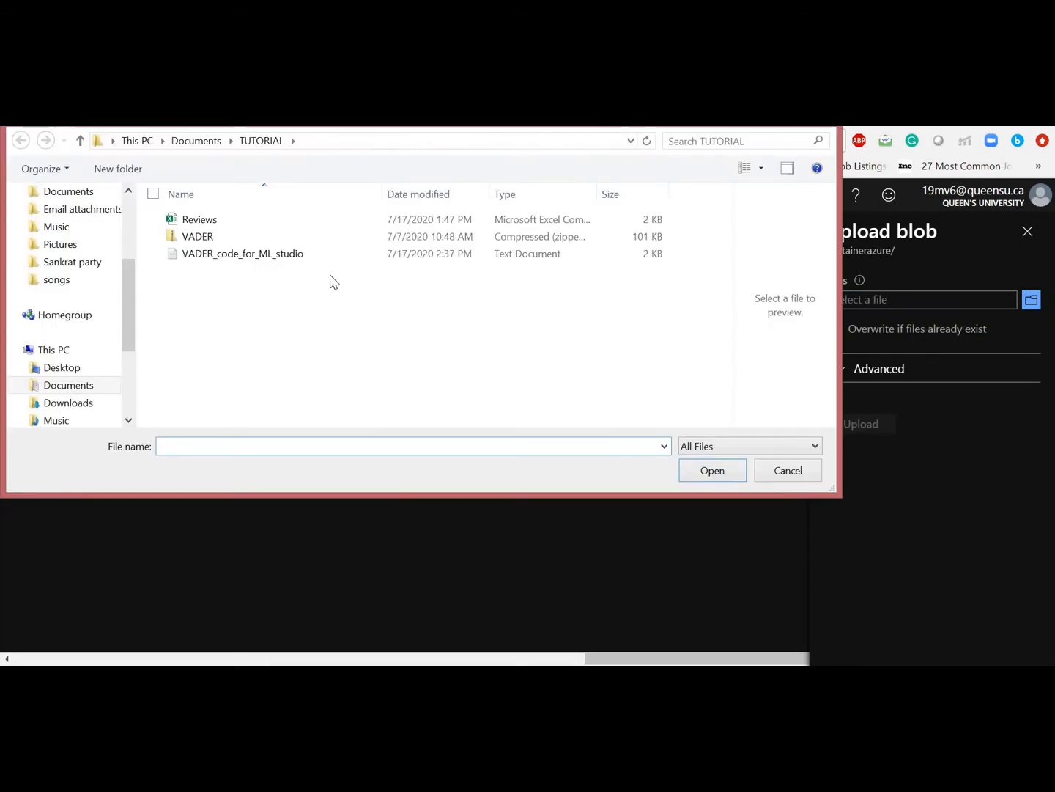
{"action": "left_click", "coordinate": [246, 220]}
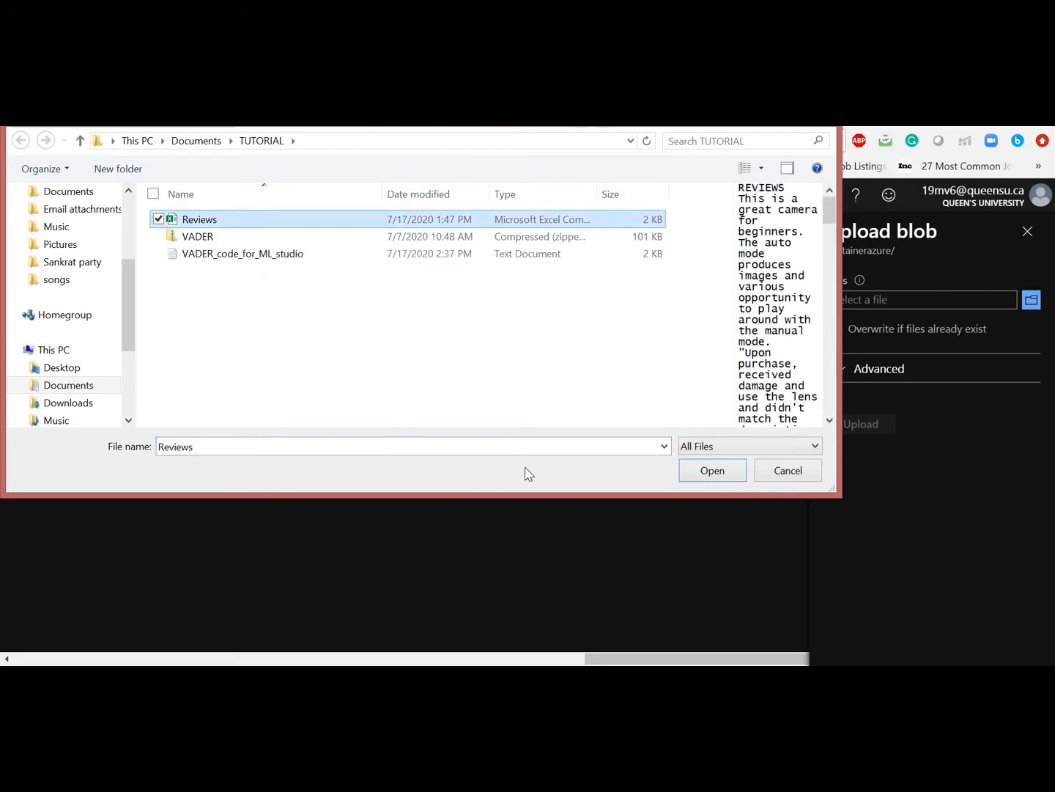
{"action": "left_click", "coordinate": [700, 473]}
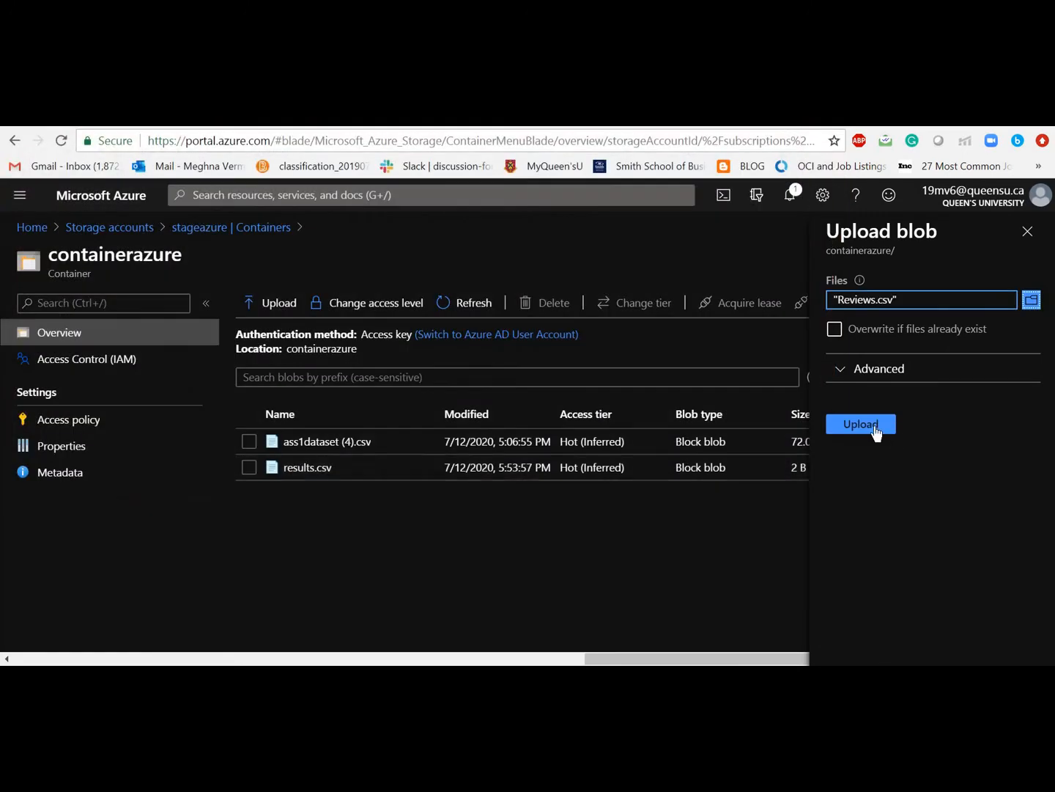
{"action": "left_click", "coordinate": [875, 428]}
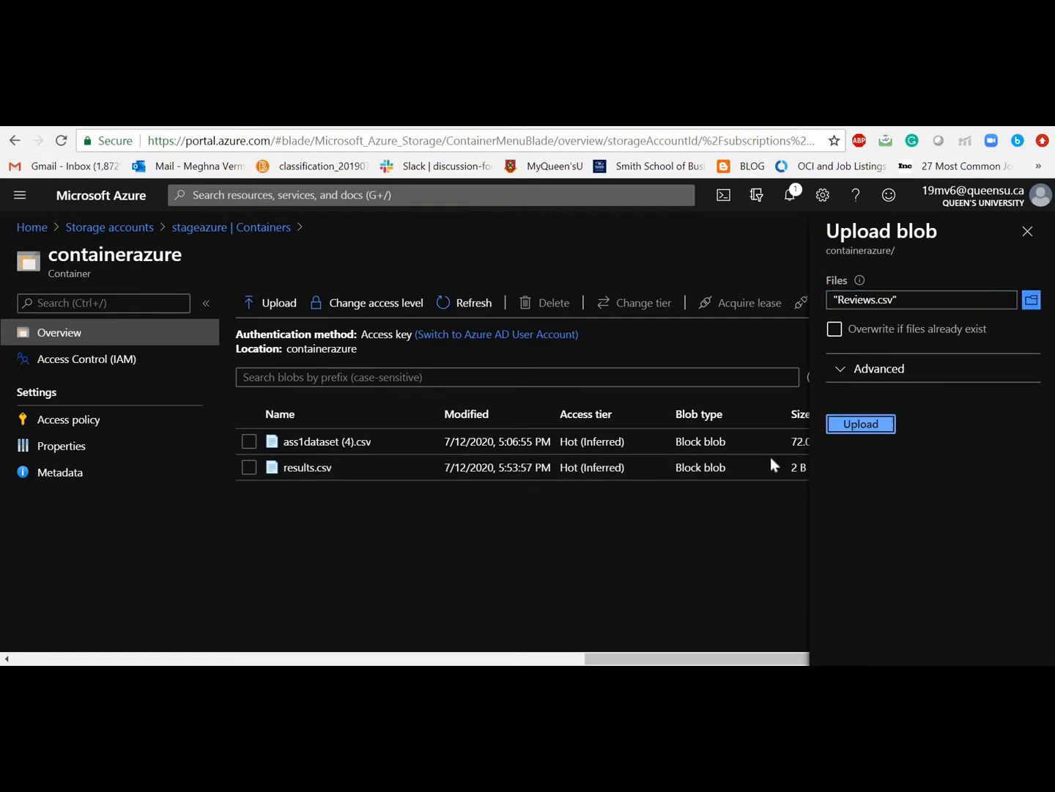
{"action": "left_click", "coordinate": [862, 425]}
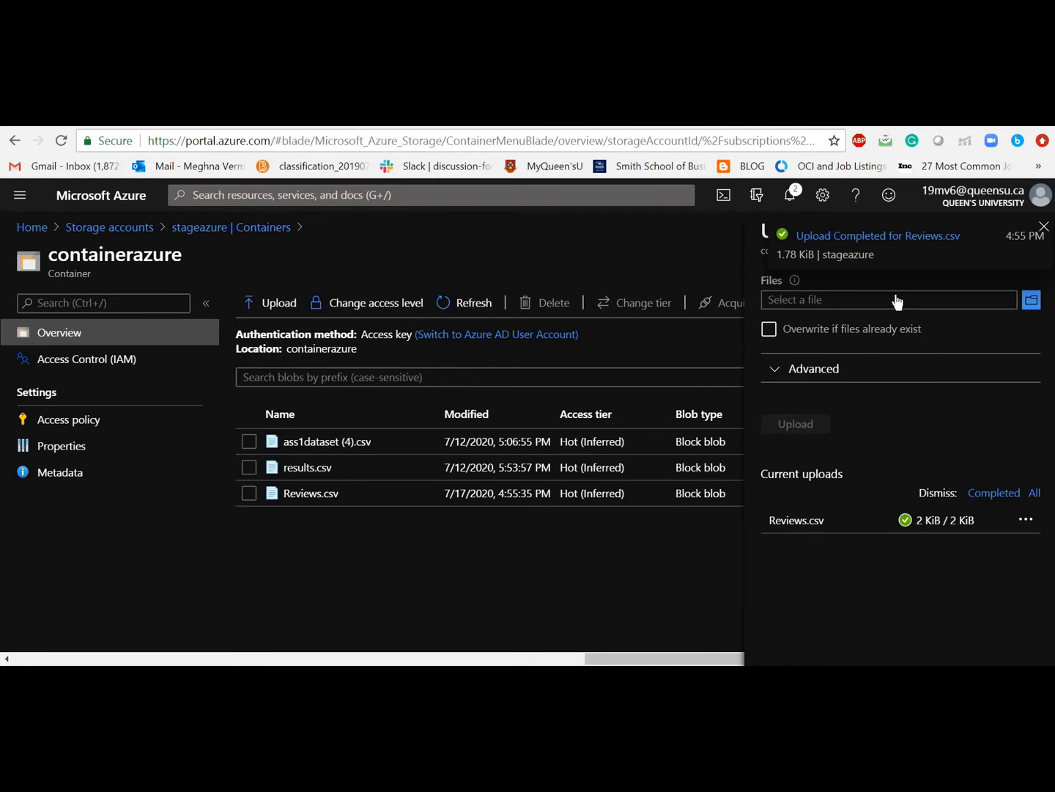
{"action": "left_click", "coordinate": [1043, 230]}
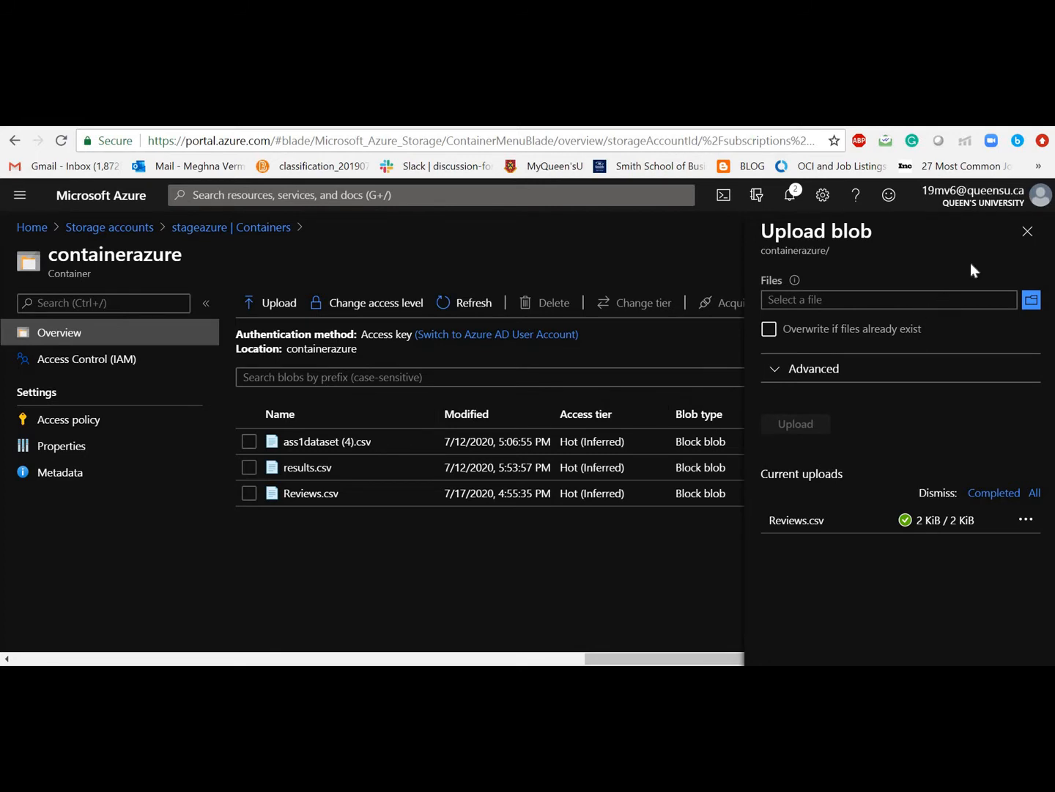
{"action": "left_click", "coordinate": [1027, 231]}
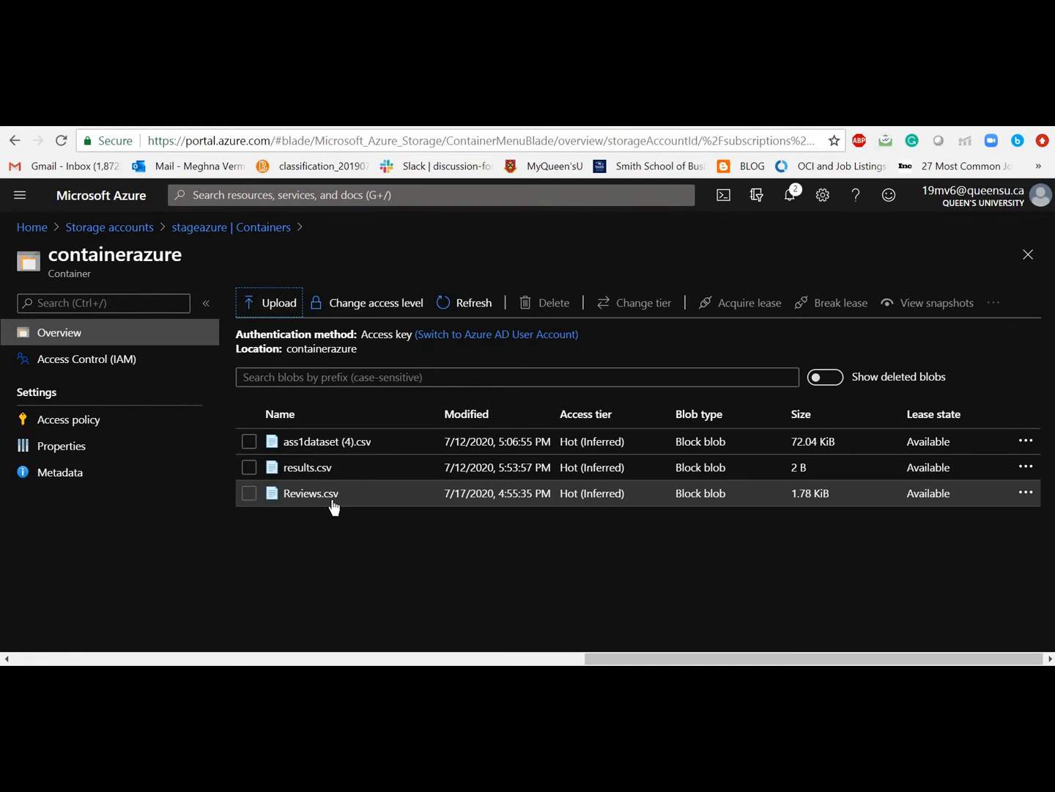
Step: Place the VADER.zip dataset from My Datasets beside Import Data on the canvas
{"action": "key", "text": "ctrl+Tab"}
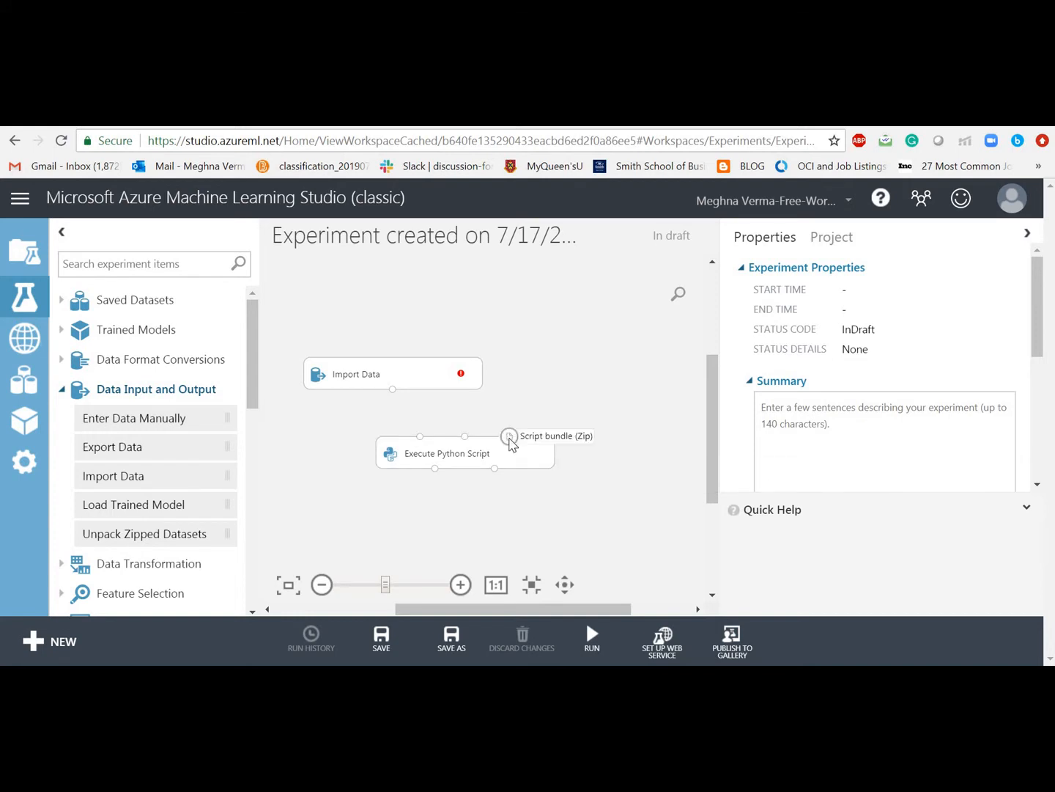
{"action": "left_click", "coordinate": [112, 392]}
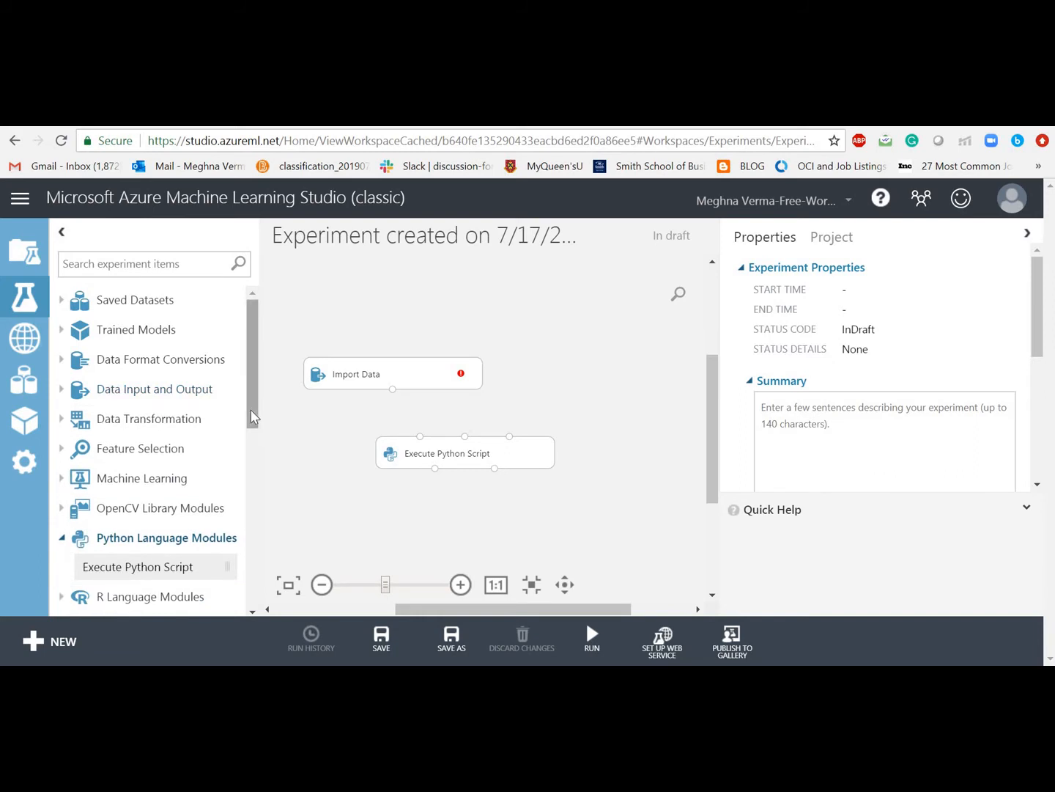
{"action": "left_click", "coordinate": [94, 309]}
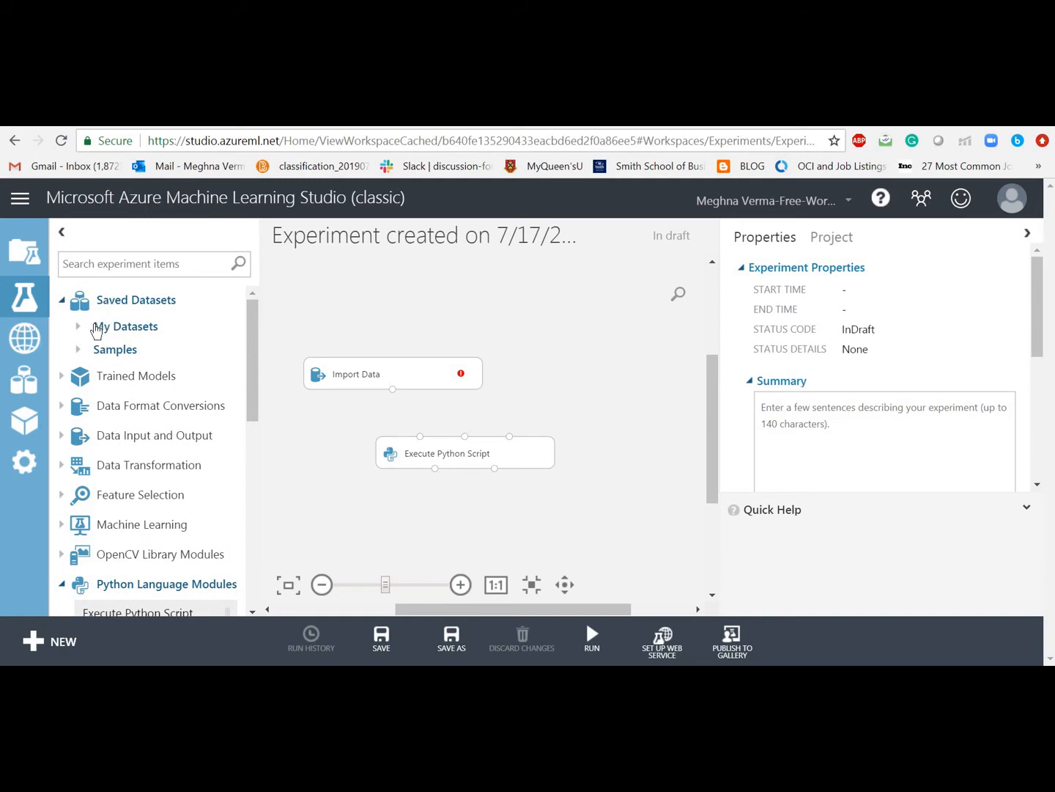
{"action": "left_click", "coordinate": [96, 331]}
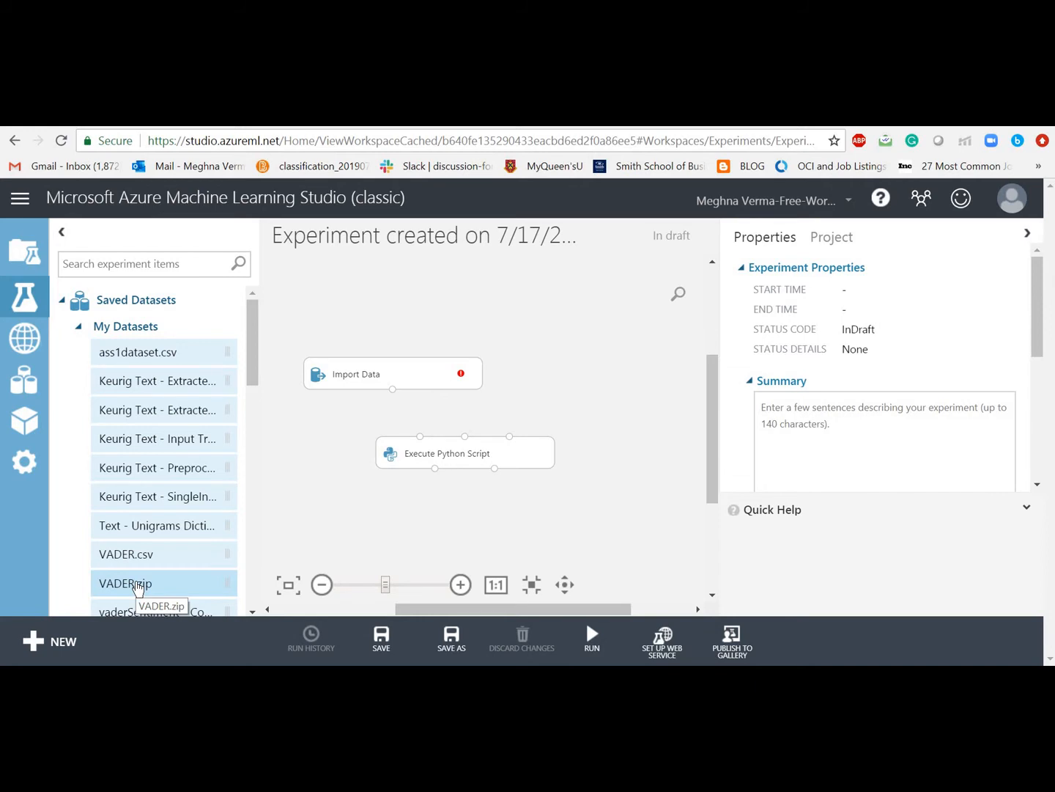
{"action": "left_click_drag", "start_coordinate": [137, 586], "coordinate": [591, 374]}
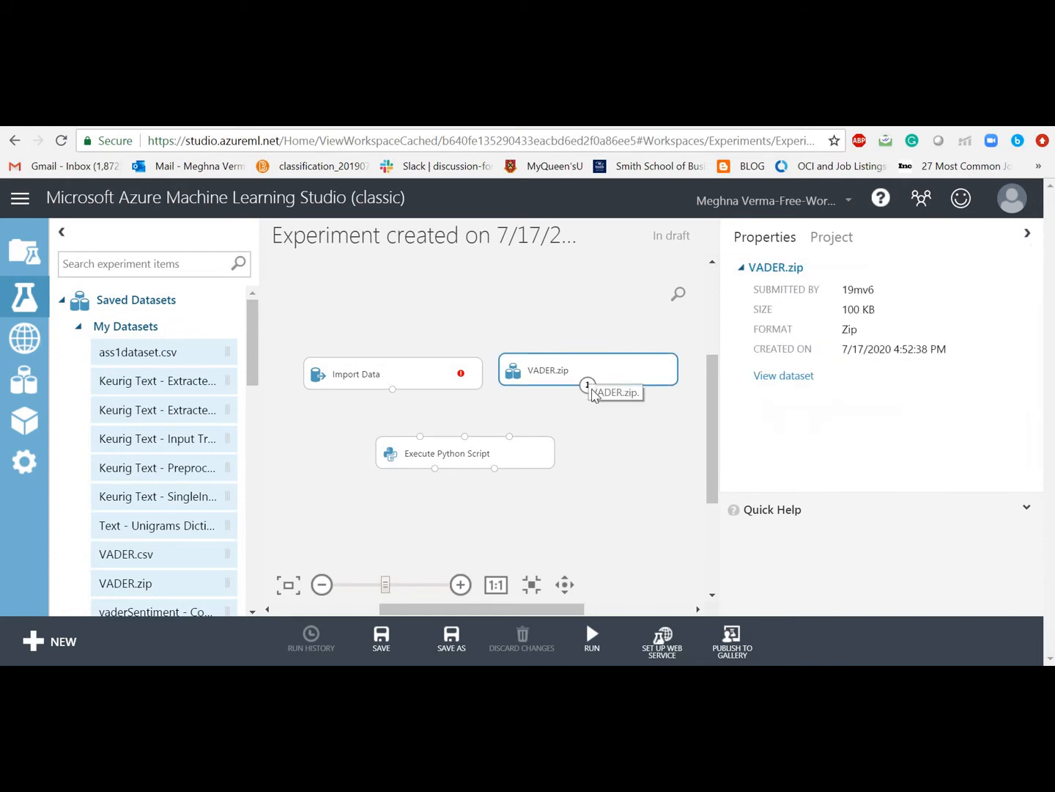
Step: Connect VADER.zip to the script's zip input and Import Data to its first input
{"action": "left_click_drag", "start_coordinate": [587, 386], "coordinate": [508, 439]}
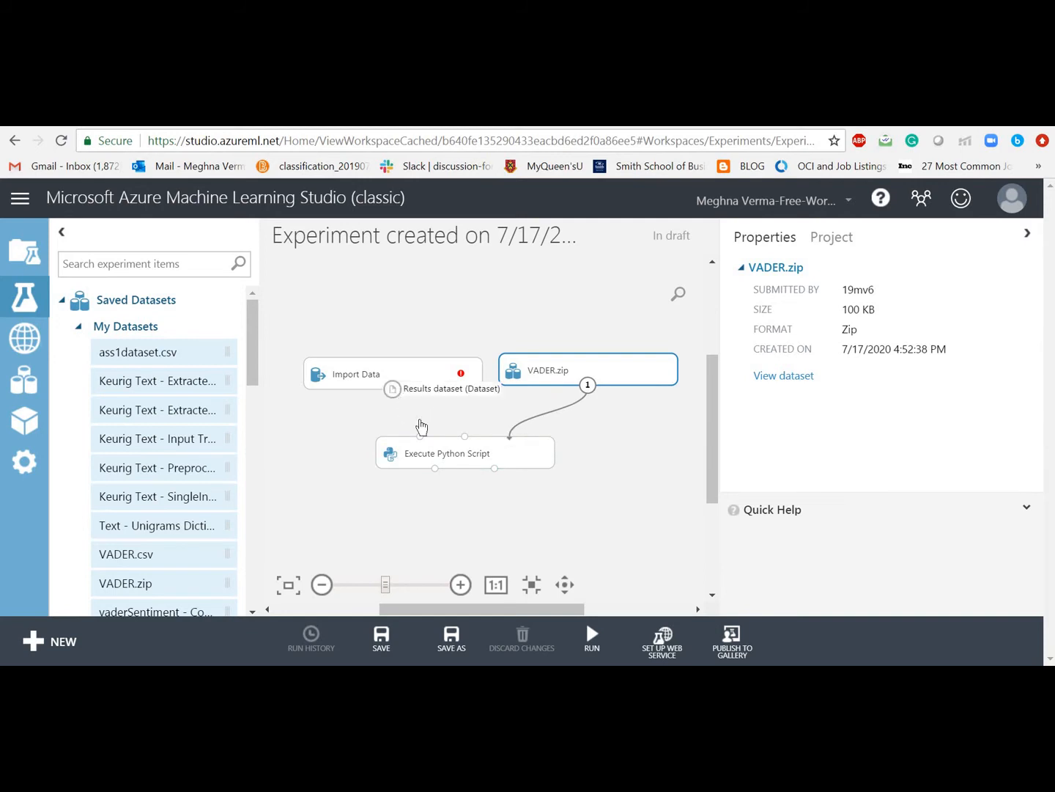
{"action": "left_click_drag", "start_coordinate": [421, 426], "coordinate": [423, 445]}
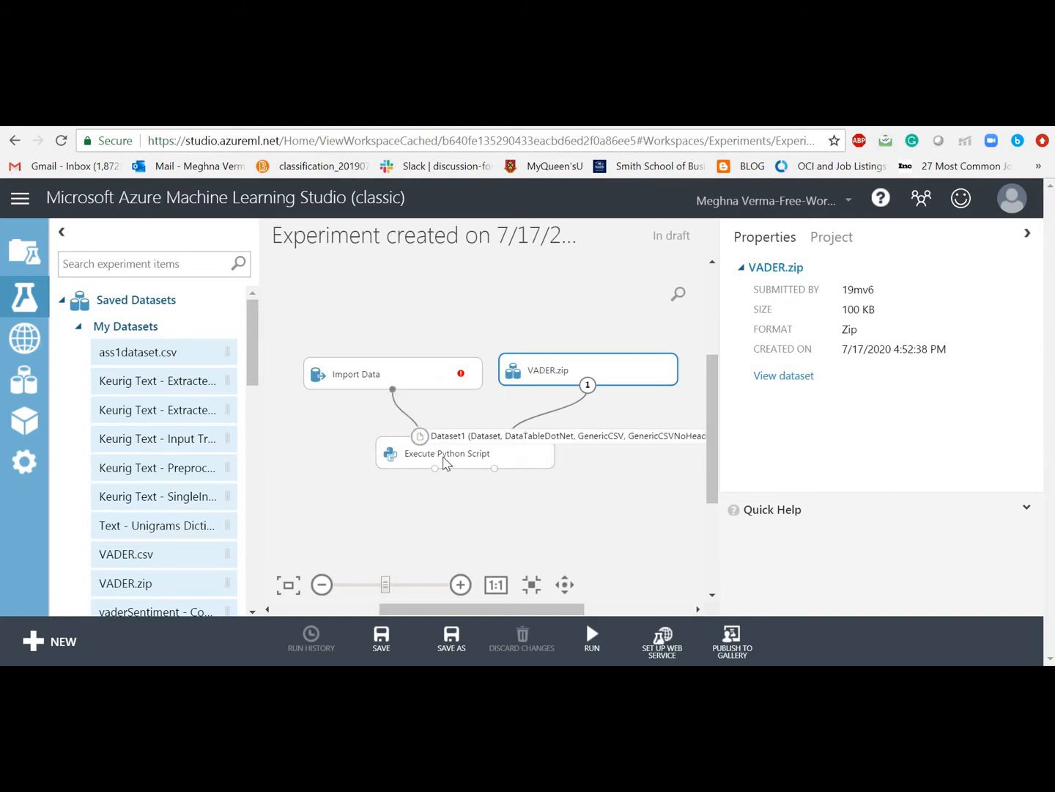
{"action": "left_click", "coordinate": [527, 529]}
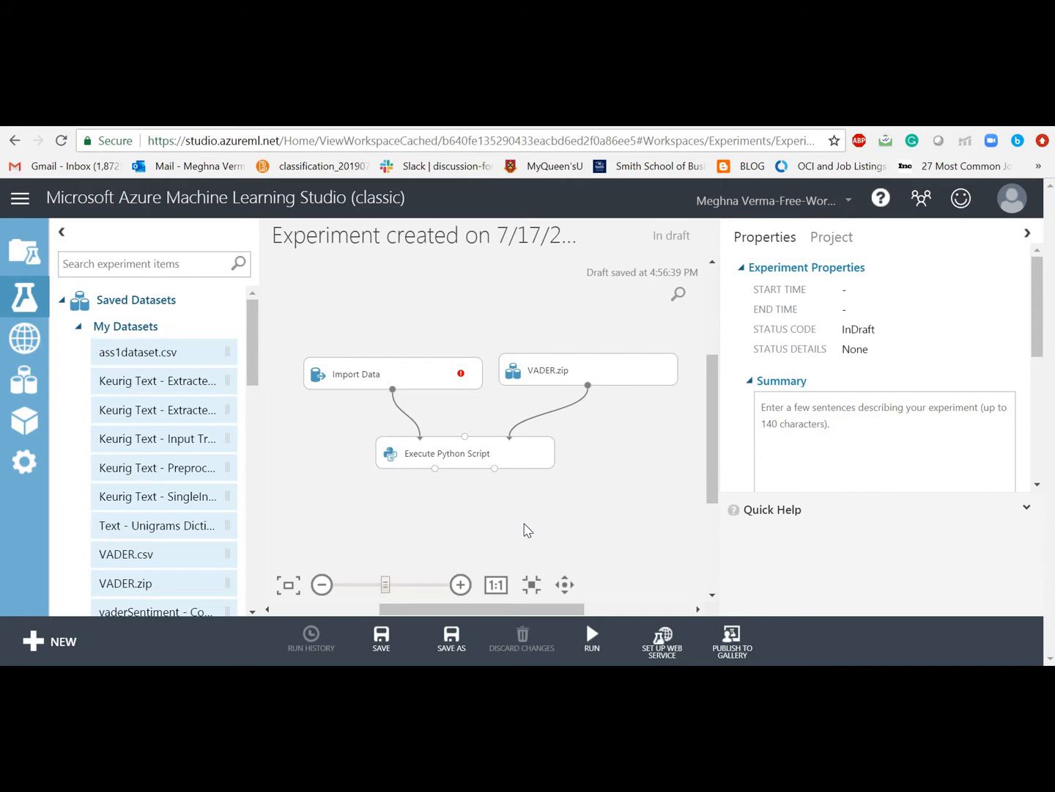
Step: In Import Data properties, choose Azure Blob Storage as data source with Storage Account authentication
{"action": "left_click", "coordinate": [429, 380]}
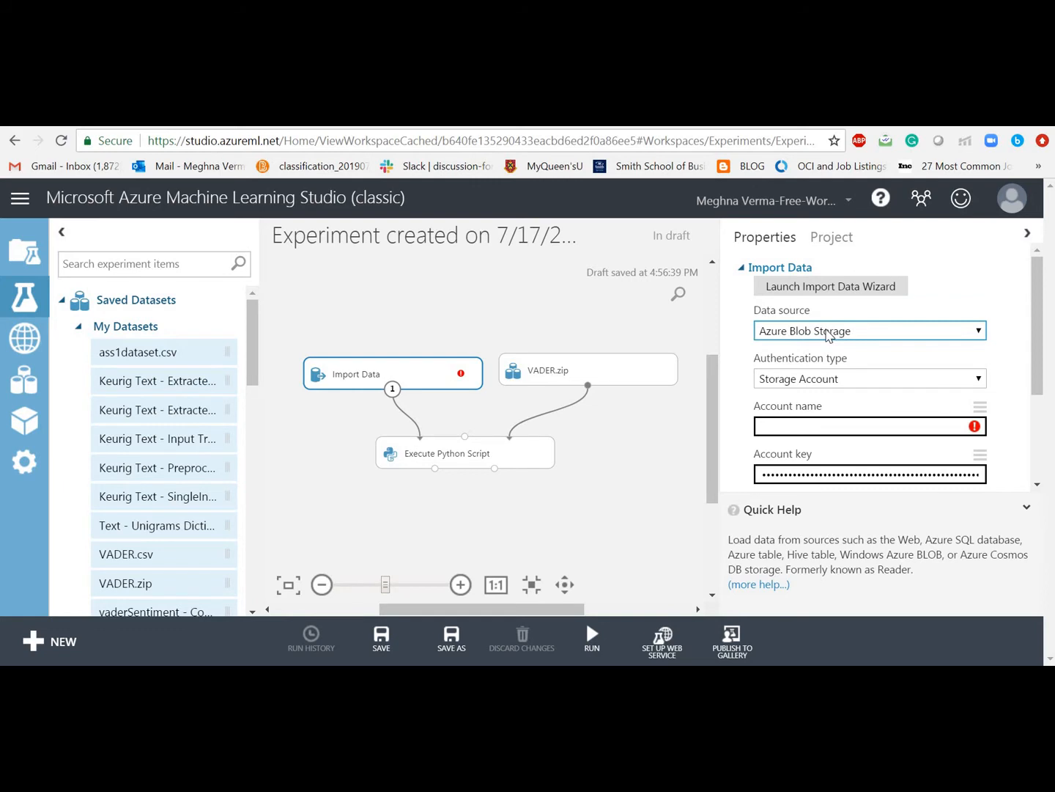
{"action": "left_click", "coordinate": [828, 335]}
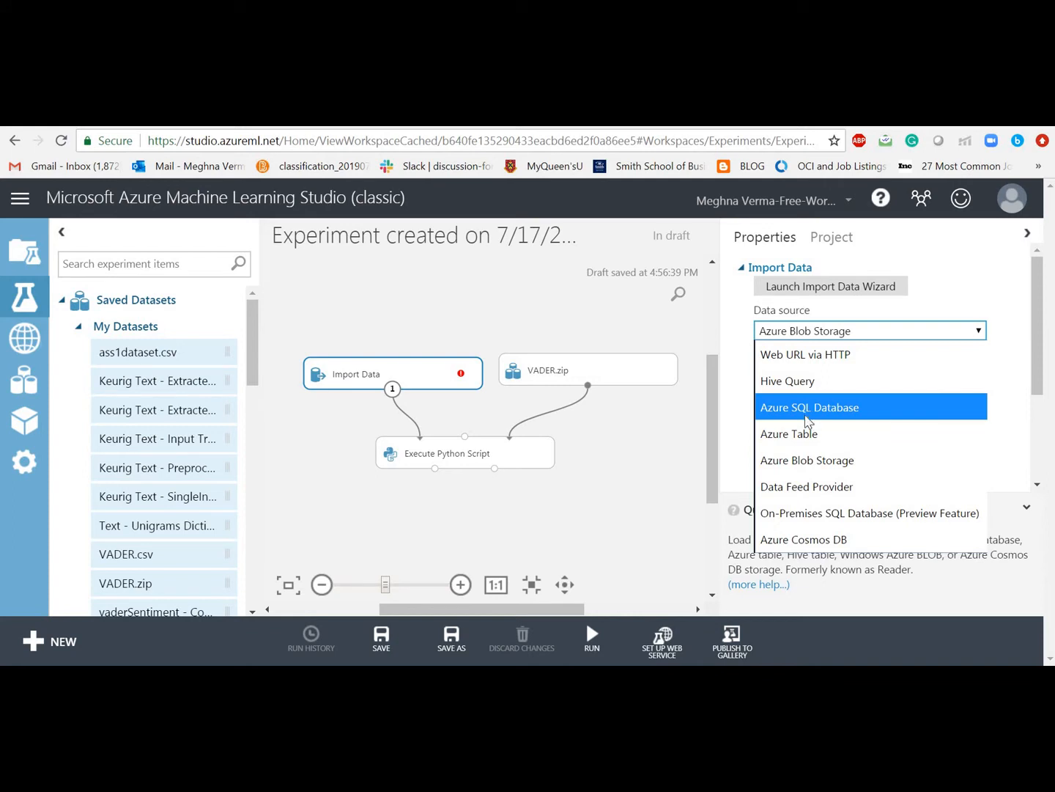
{"action": "left_click", "coordinate": [809, 461]}
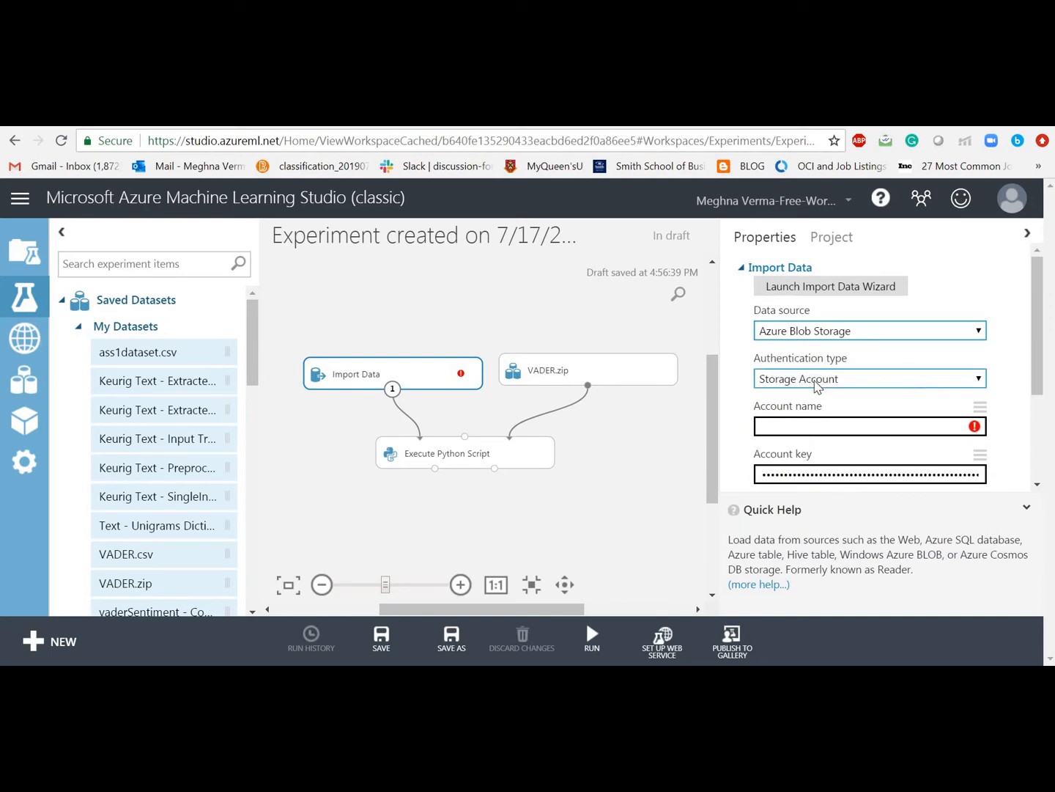
{"action": "left_click", "coordinate": [817, 386]}
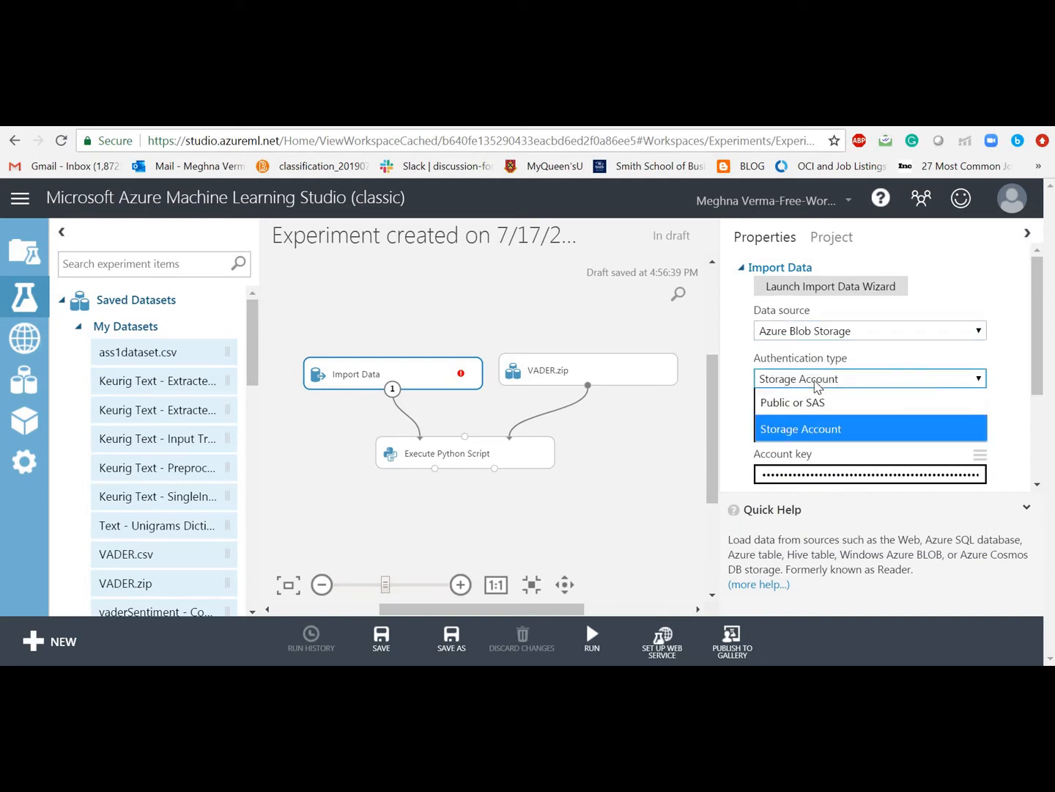
{"action": "left_click", "coordinate": [813, 432]}
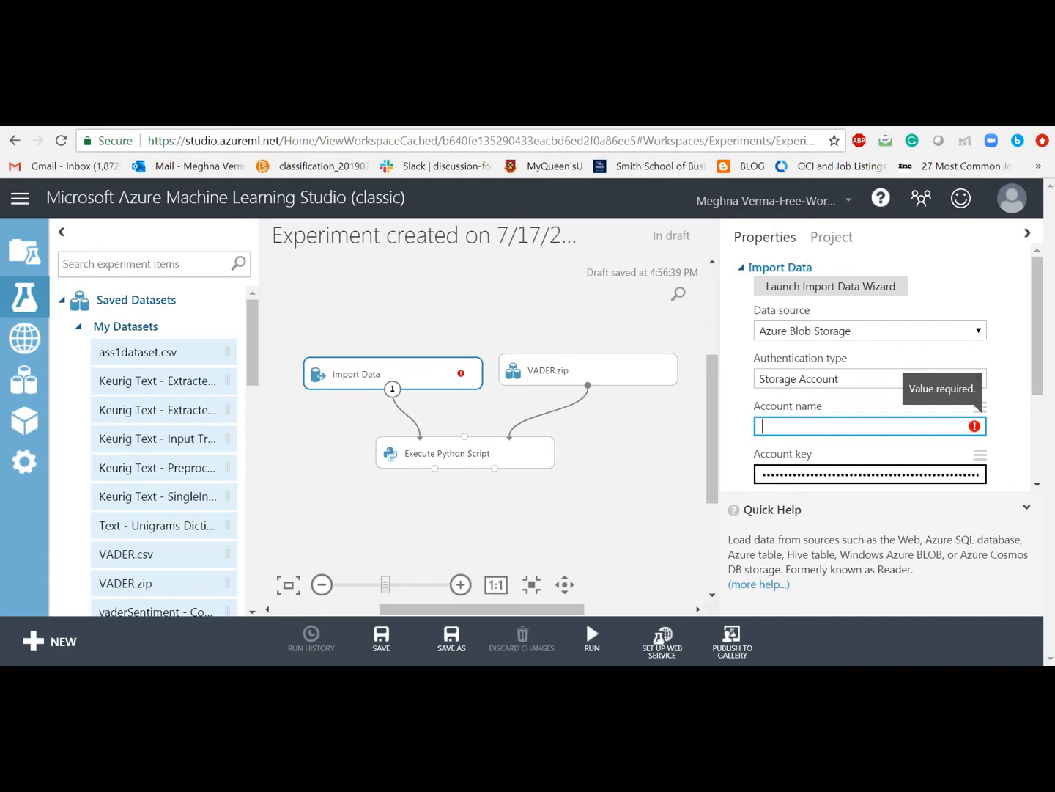
Step: Enter stageazure as the Import Data storage account name
{"action": "left_click", "coordinate": [473, 118]}
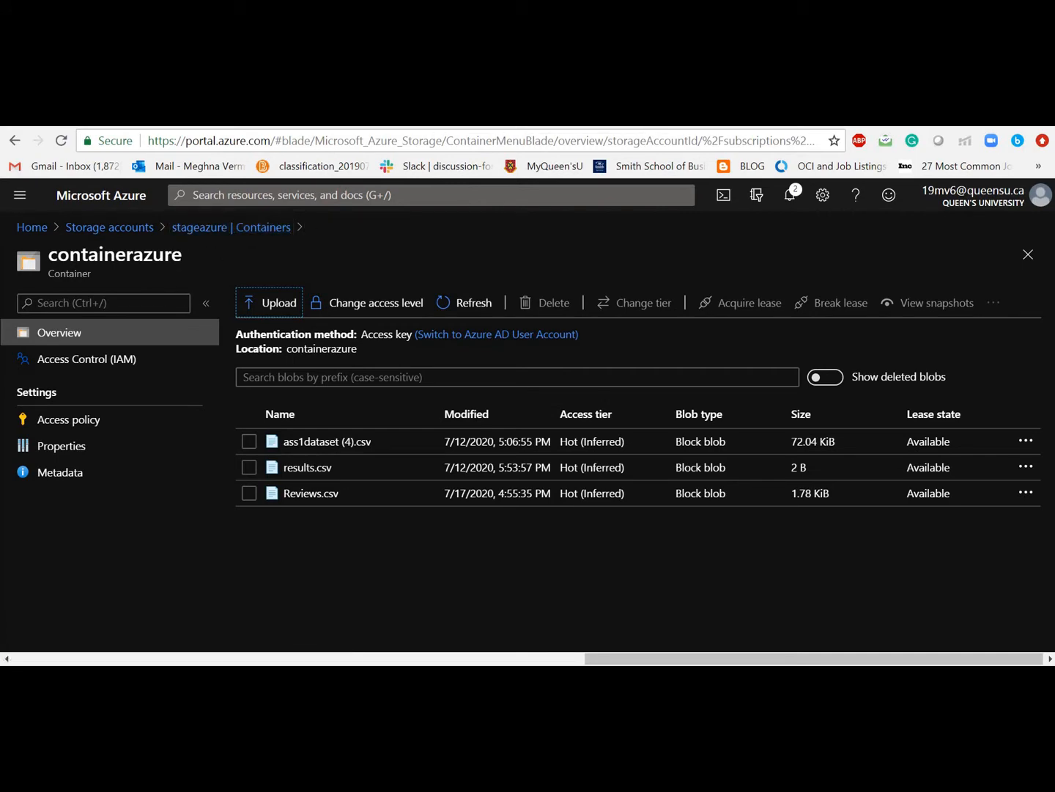
{"action": "key", "text": "ctrl+Tab"}
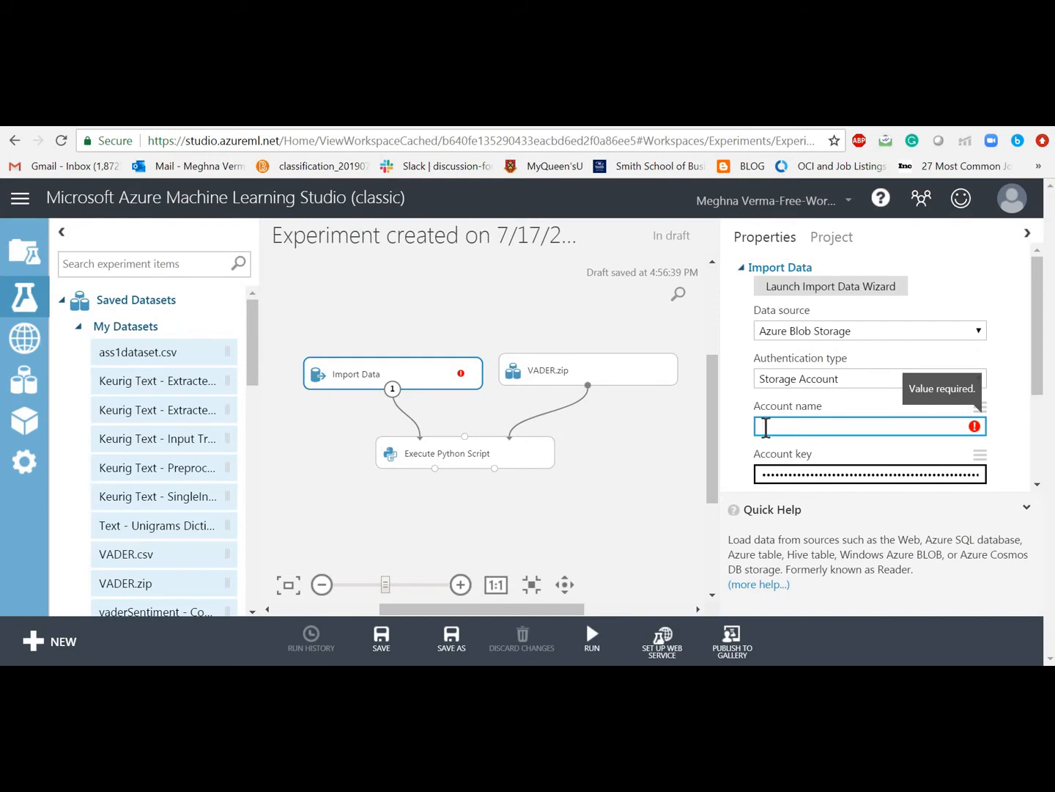
{"action": "type", "text": "stageazure"}
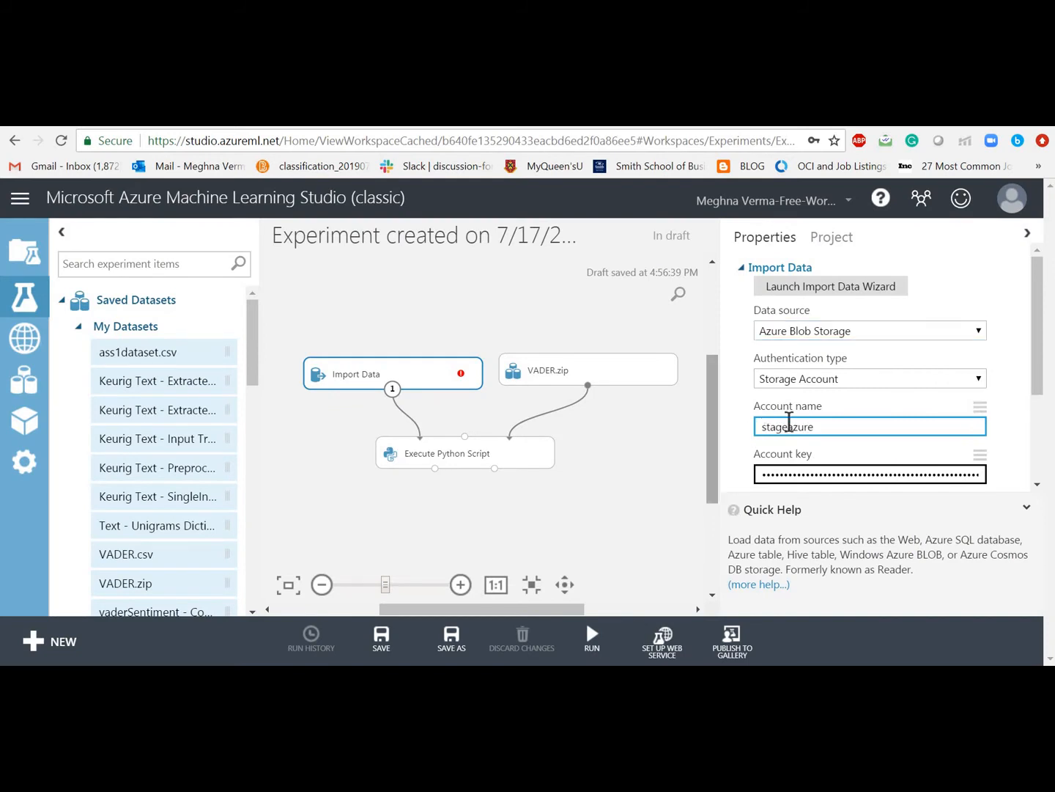
{"action": "left_click", "coordinate": [801, 475]}
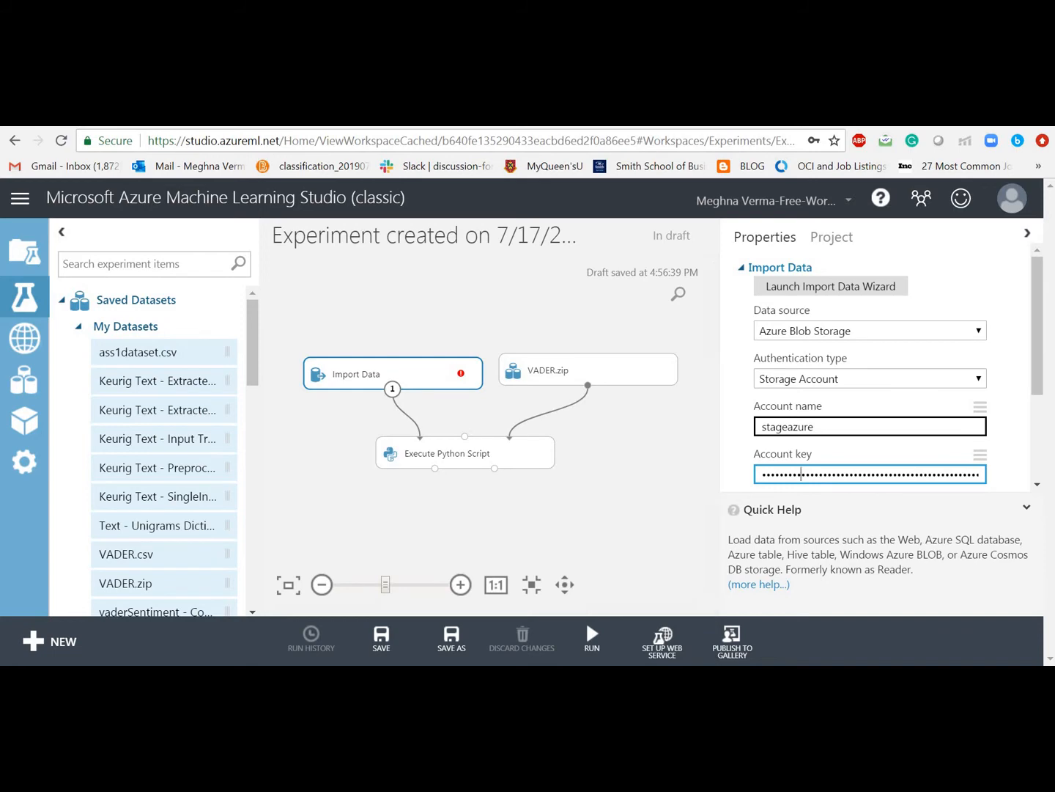
{"action": "left_click", "coordinate": [561, 114]}
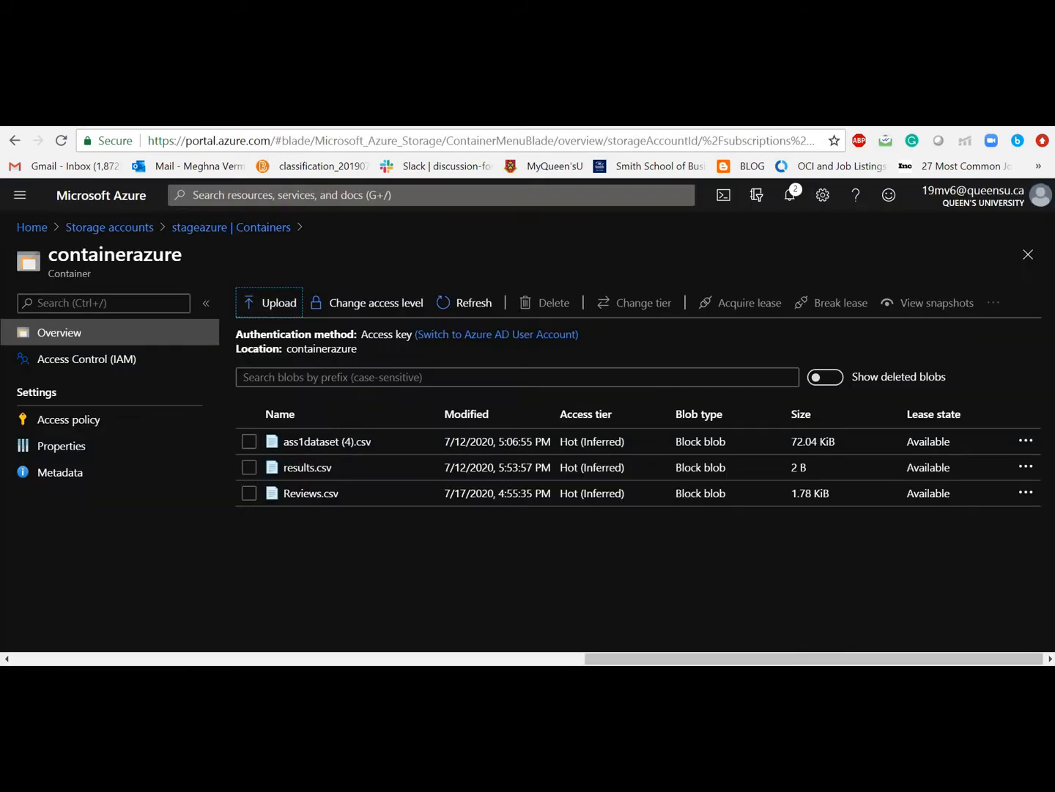
Step: Copy the key1 access key from the stageazure storage account's Access keys page
{"action": "left_click", "coordinate": [207, 229]}
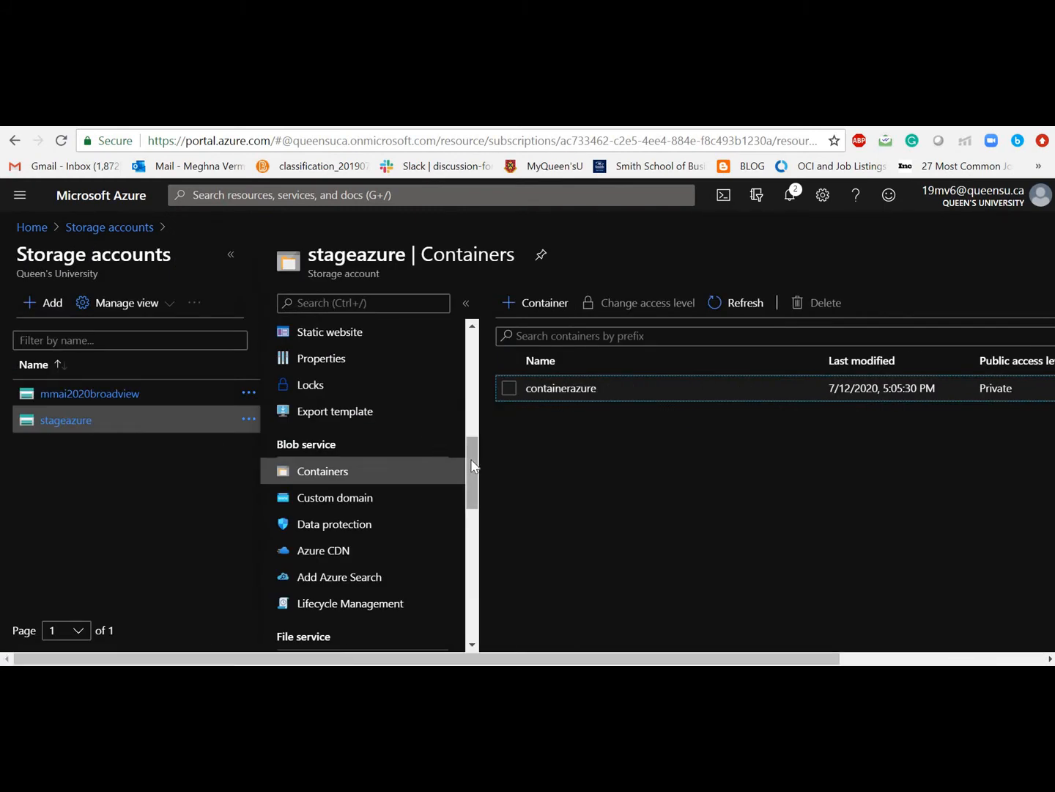
{"action": "left_click_drag", "start_coordinate": [471, 460], "coordinate": [472, 381]}
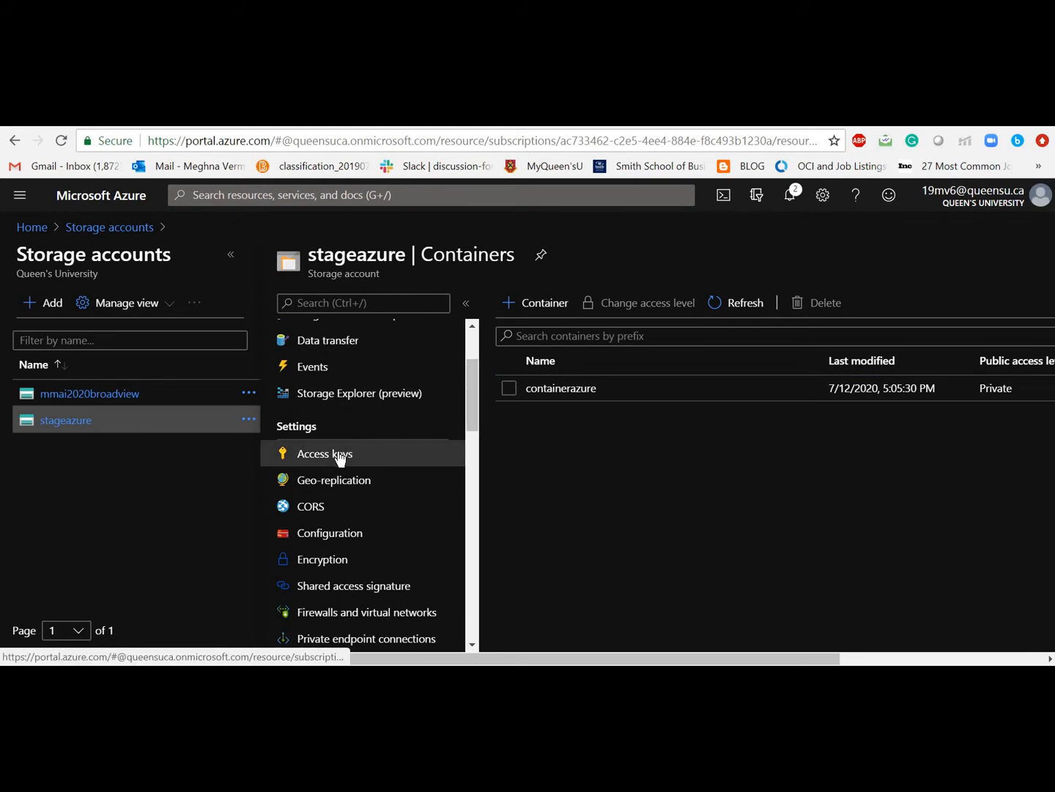
{"action": "left_click", "coordinate": [340, 456]}
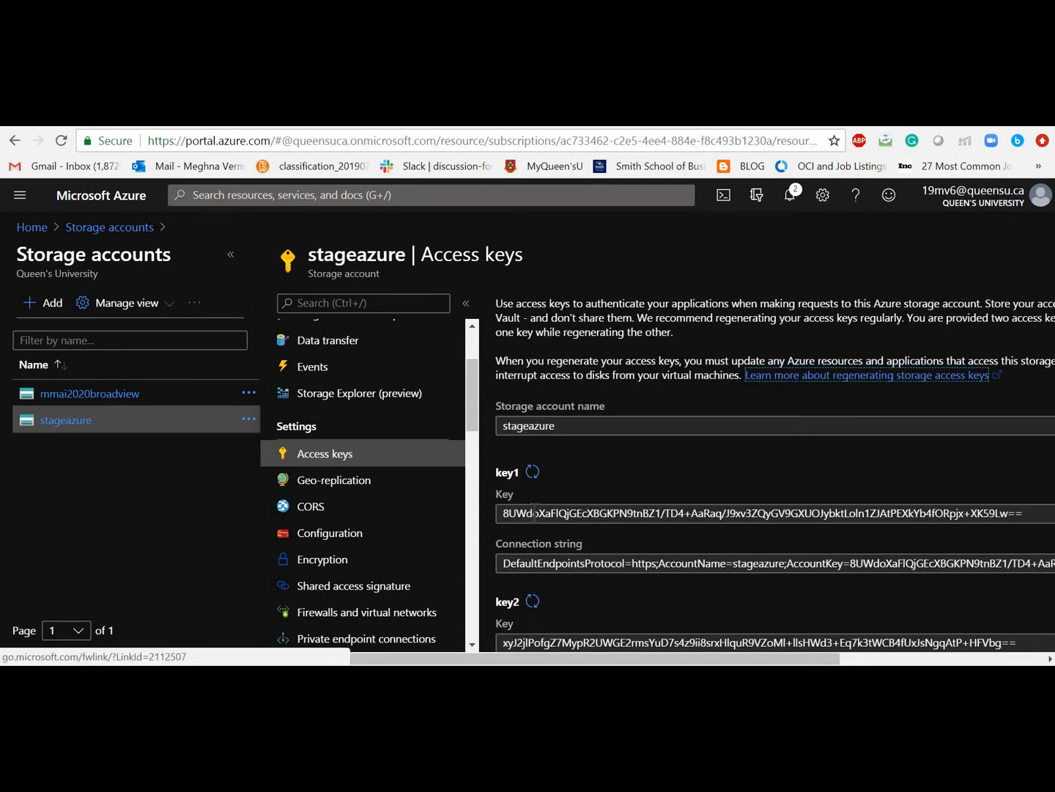
{"action": "left_click", "coordinate": [534, 513]}
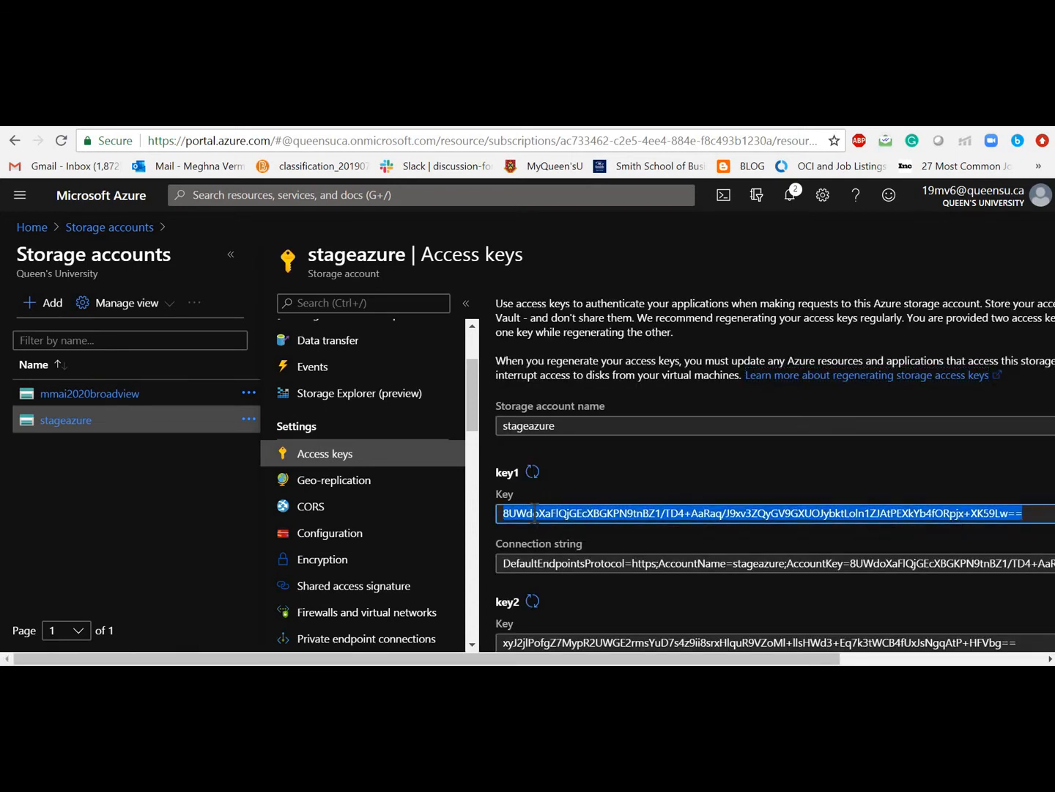
{"action": "key", "text": "ctrl+c"}
{"action": "left_click", "coordinate": [623, 115]}
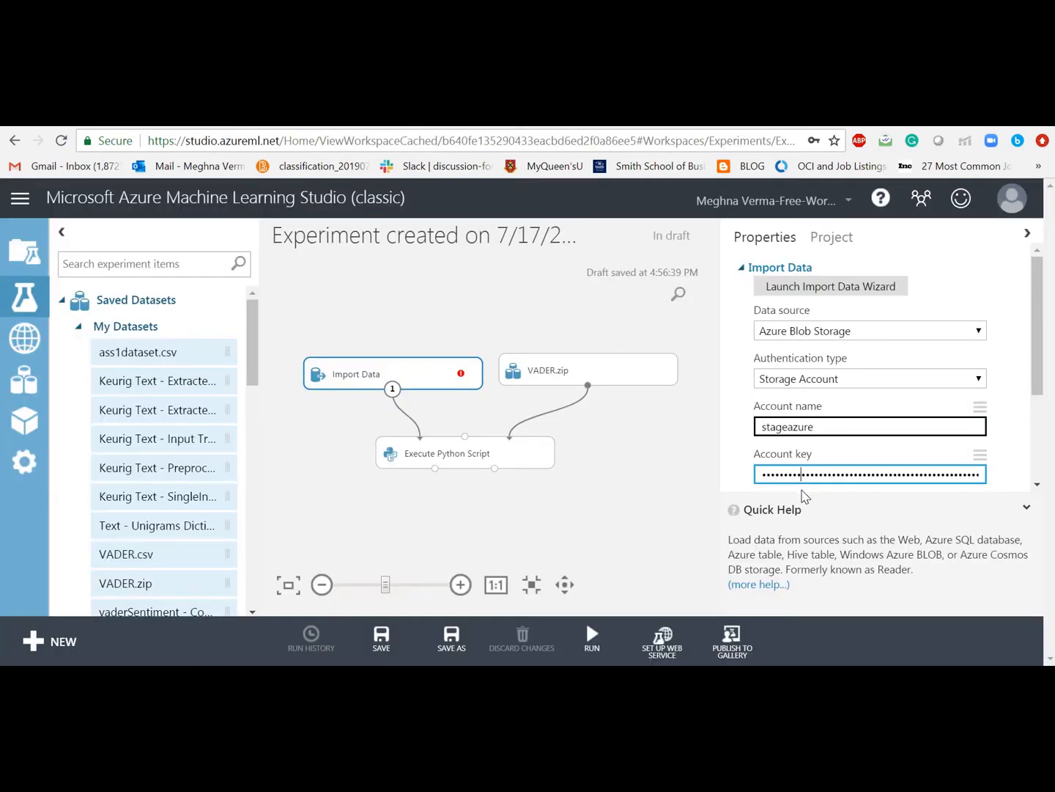
Step: Paste the copied account key and set the blob path to containerazure/Reviews.csv
{"action": "key", "text": "ctrl+a"}
{"action": "key", "text": "ctrl+v"}
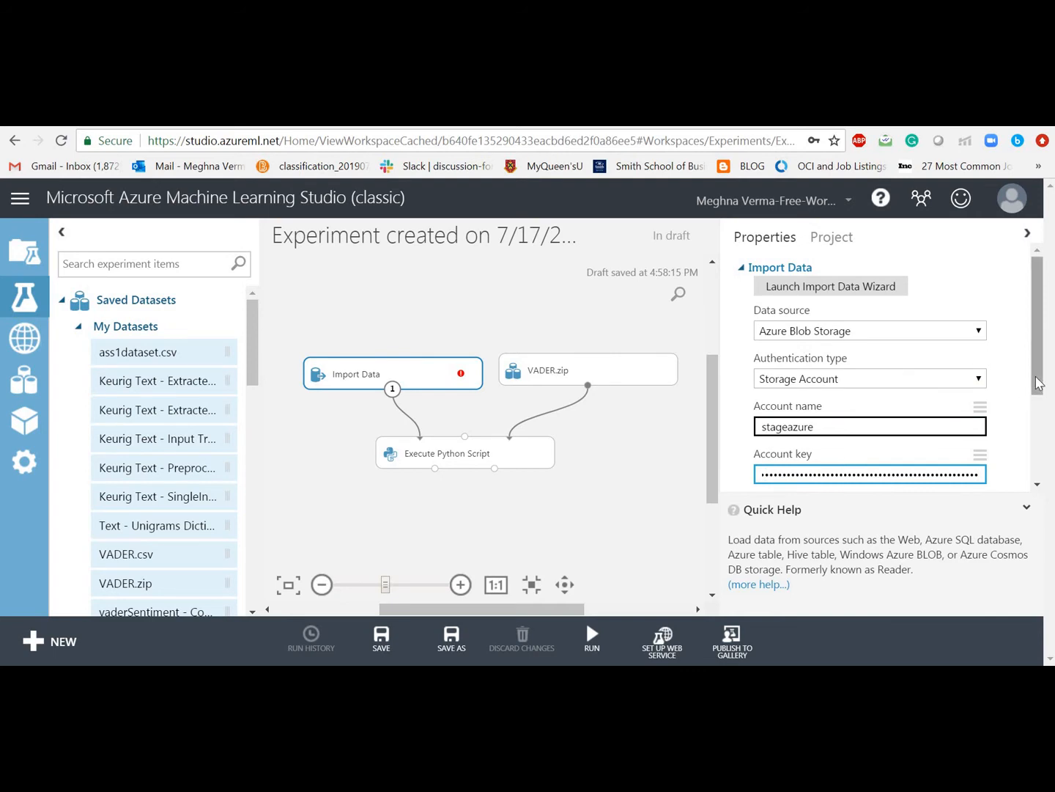
{"action": "left_click_drag", "start_coordinate": [1037, 383], "coordinate": [1038, 437]}
{"action": "left_click", "coordinate": [930, 426]}
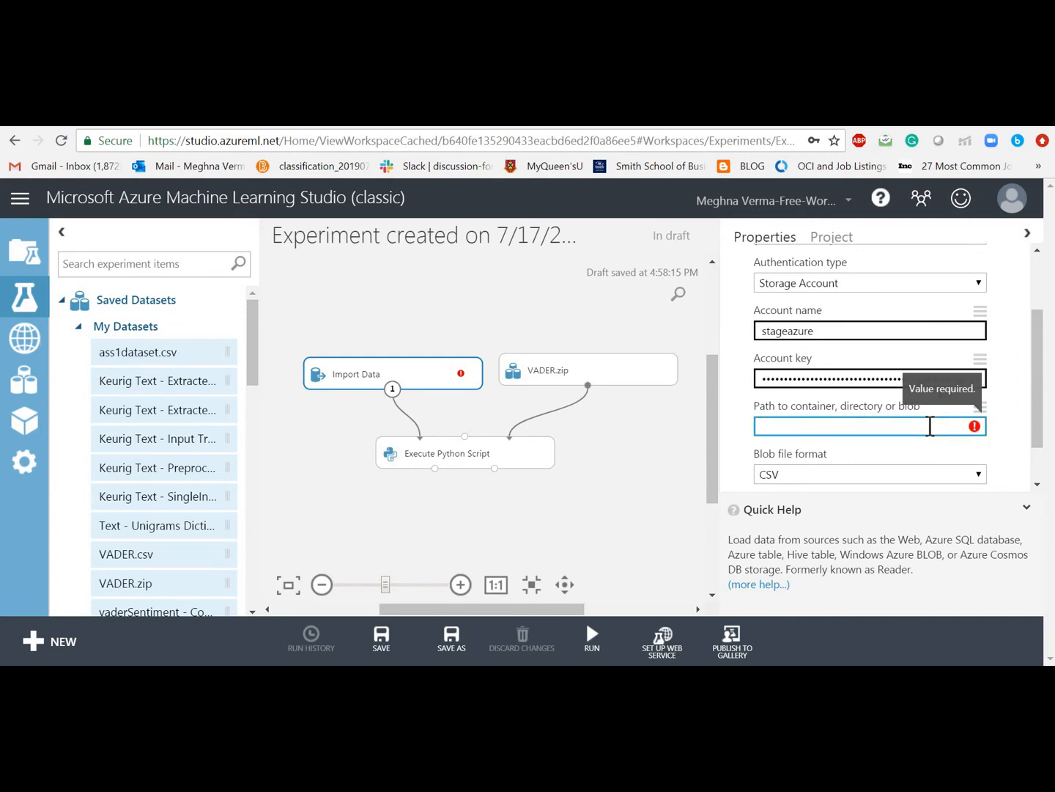
{"action": "type", "text": "containerazure"}
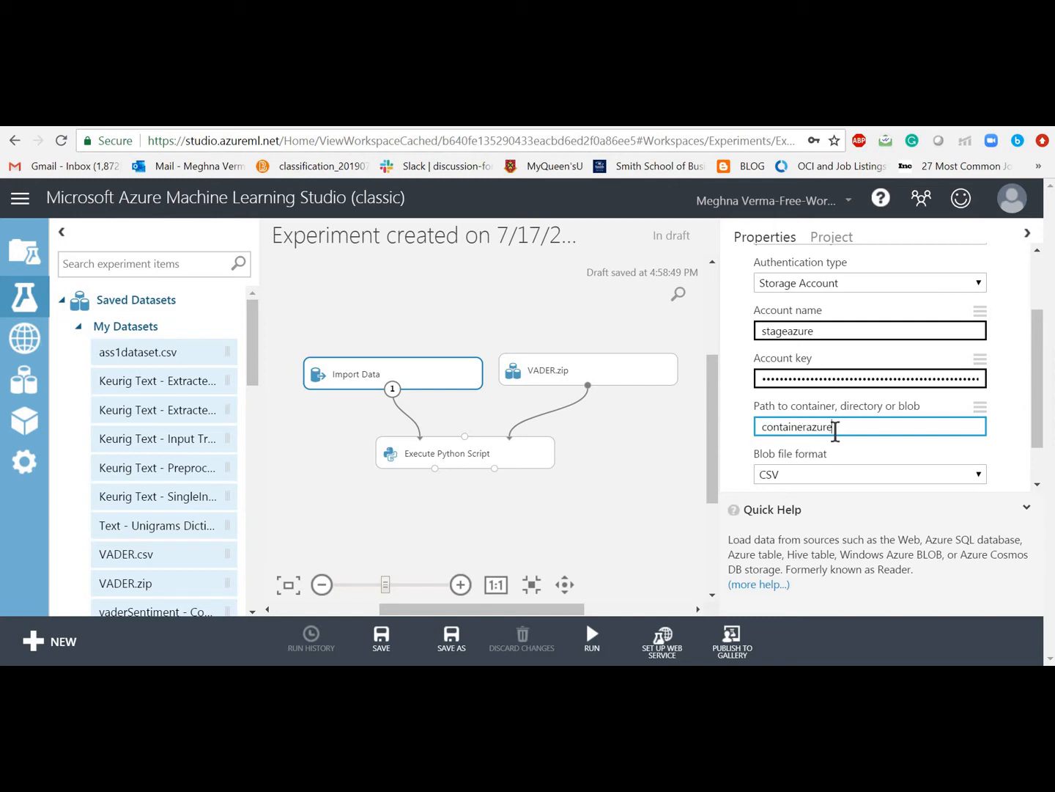
{"action": "type", "text": "/Reviews.csv"}
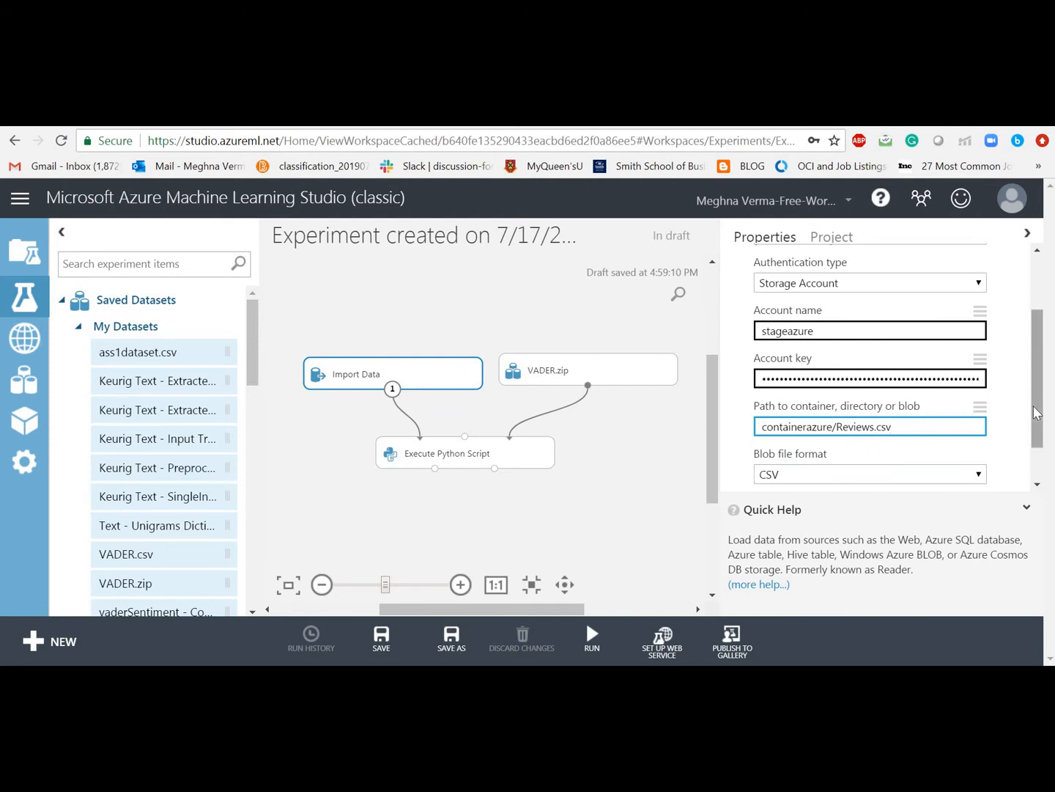
{"action": "scroll", "coordinate": [1036, 412], "scroll_direction": "down", "scroll_amount": 2}
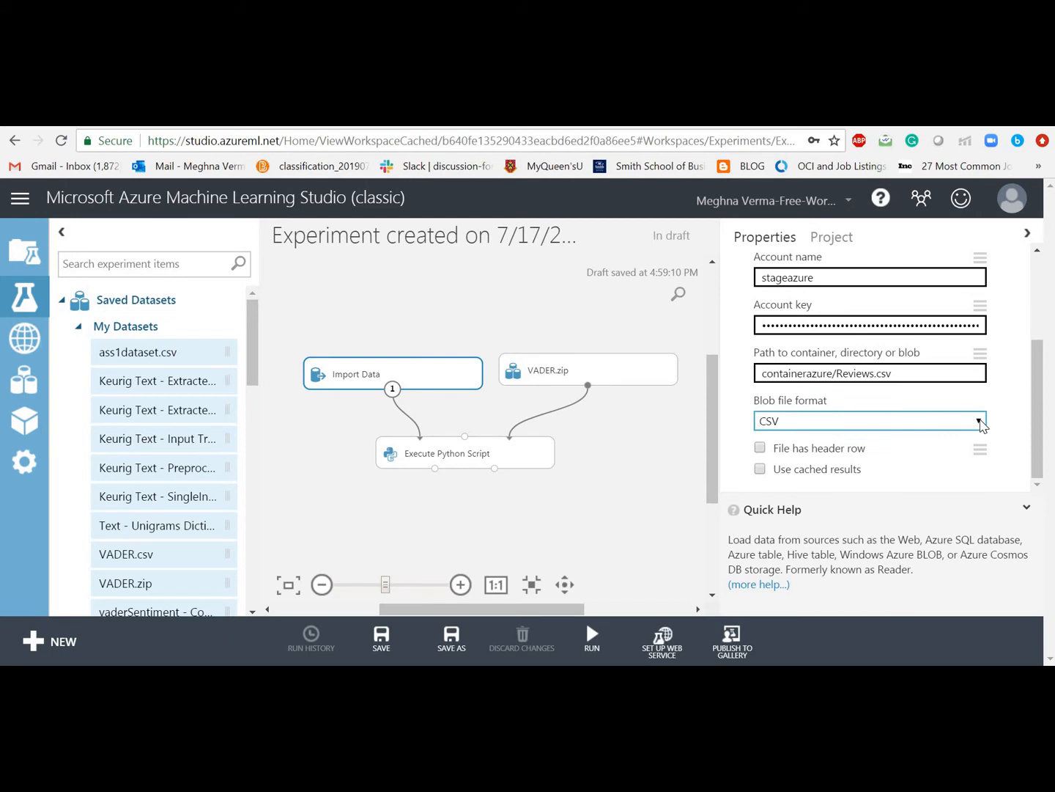
Step: Set the blob file format to CSV with encoding and tick File has header row
{"action": "left_click", "coordinate": [981, 422]}
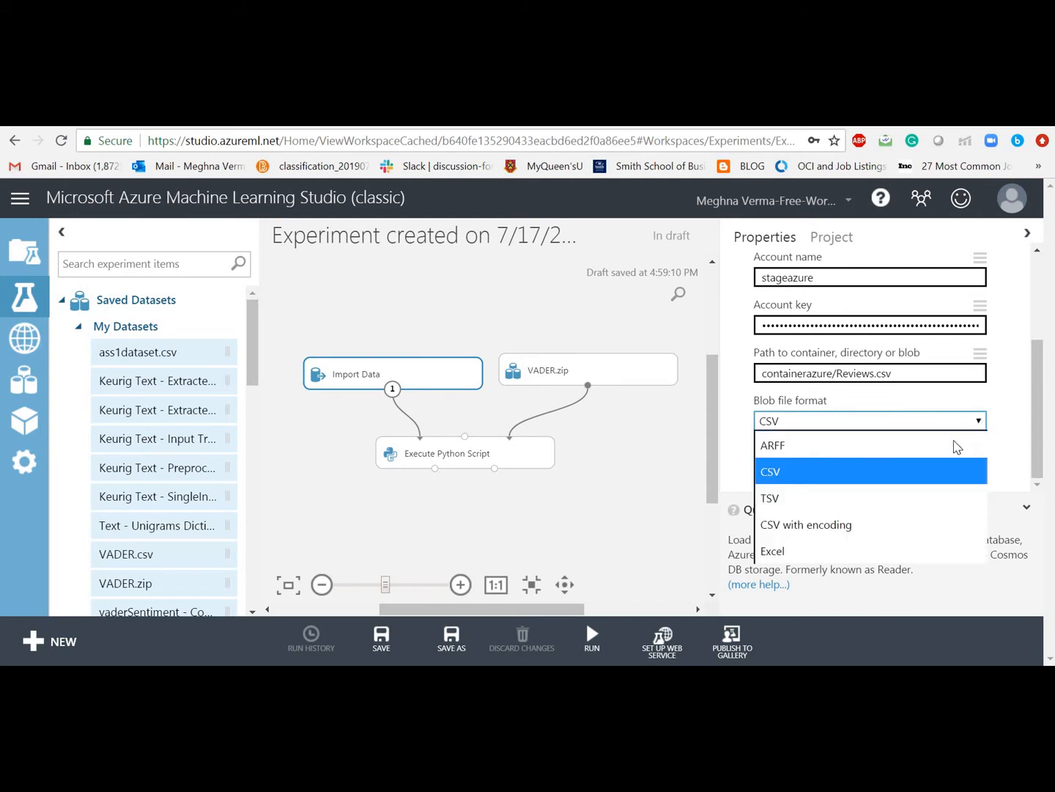
{"action": "left_click", "coordinate": [865, 525]}
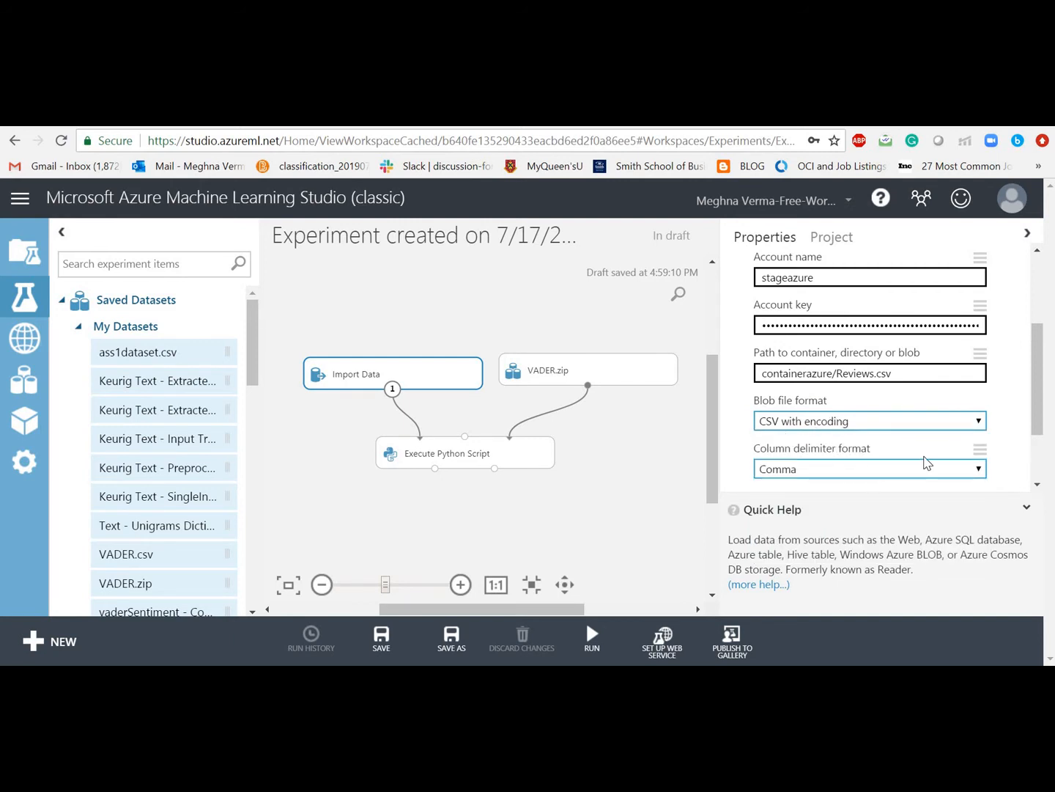
{"action": "left_click_drag", "start_coordinate": [1038, 432], "coordinate": [1026, 480]}
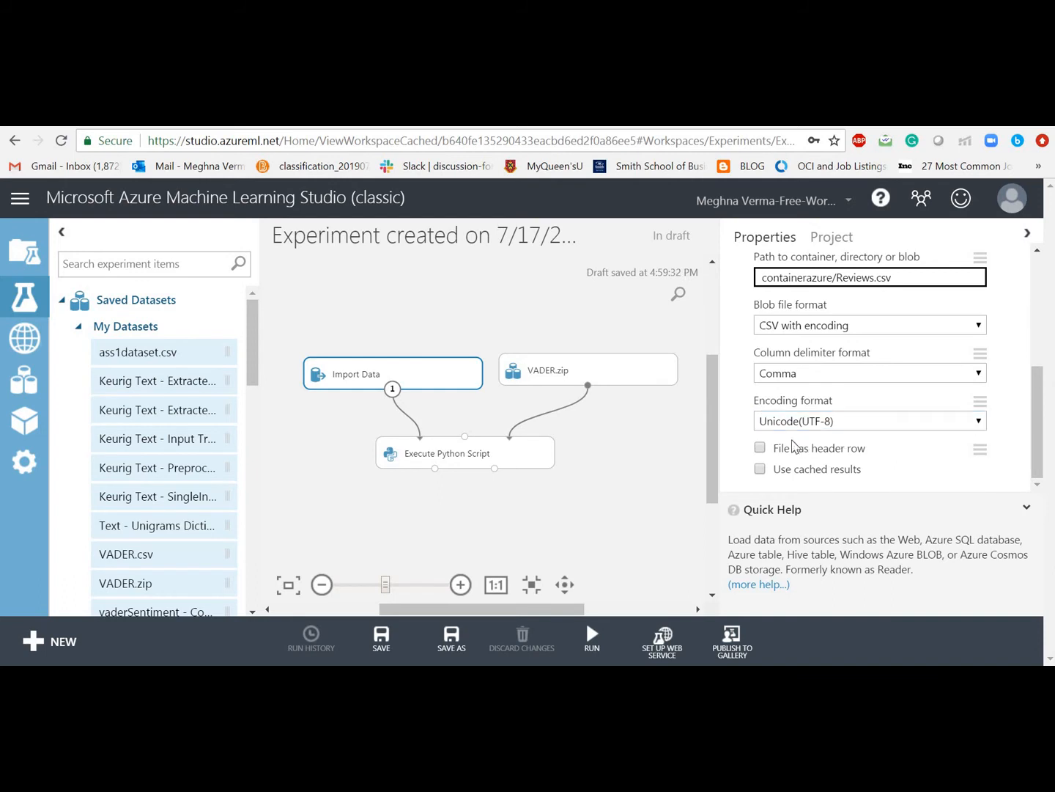
{"action": "left_click", "coordinate": [761, 448]}
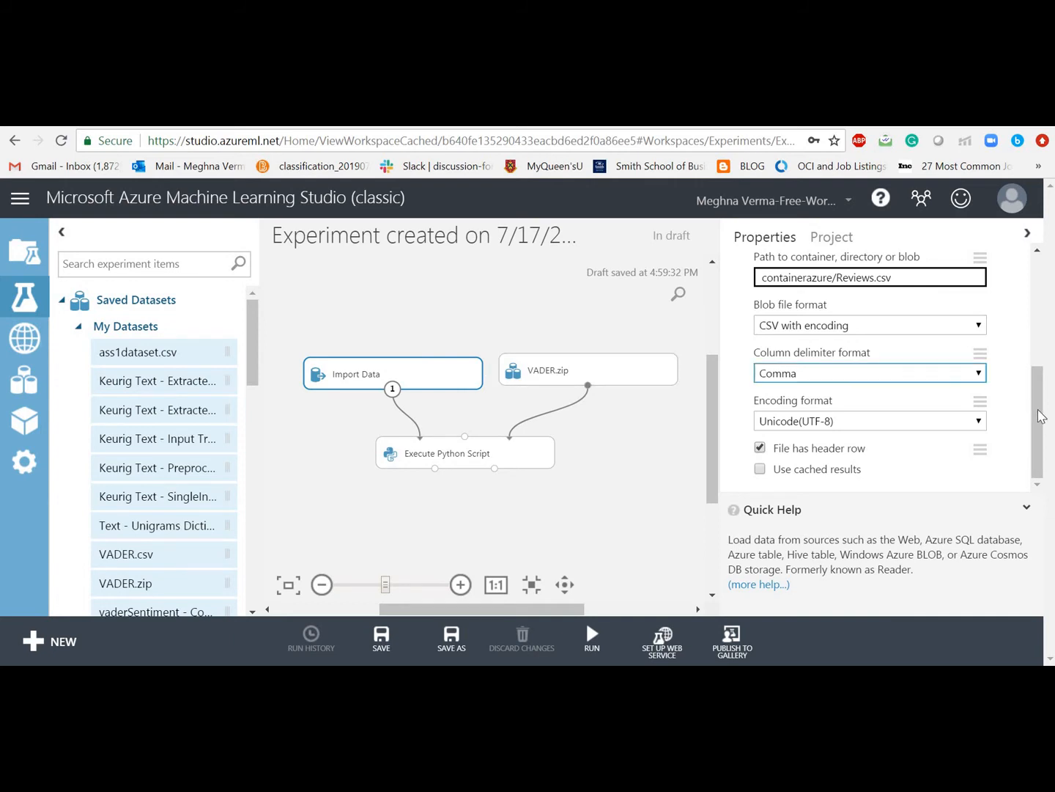
{"action": "mouse_move", "coordinate": [1039, 426]}
{"action": "left_mouse_down"}
{"action": "mouse_move", "coordinate": [1030, 306]}
{"action": "mouse_move", "coordinate": [1032, 432]}
{"action": "left_mouse_up"}
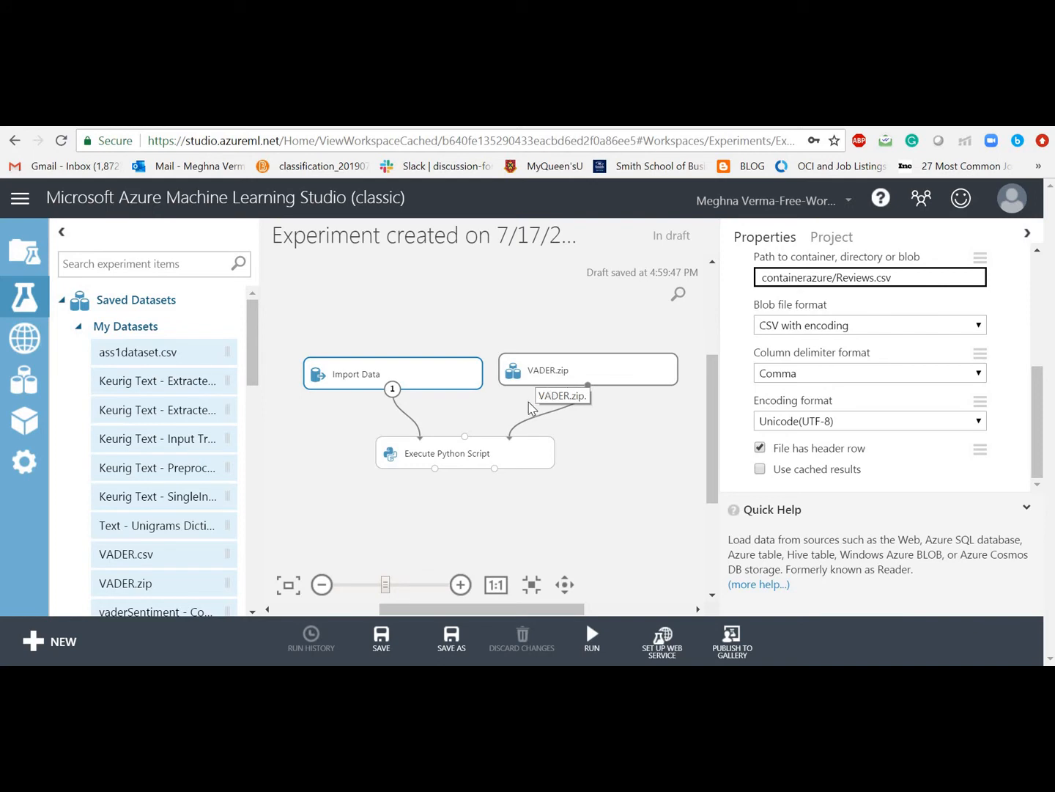
Step: Select the Execute Python Script module and place the caret in its default script
{"action": "left_click", "coordinate": [473, 458]}
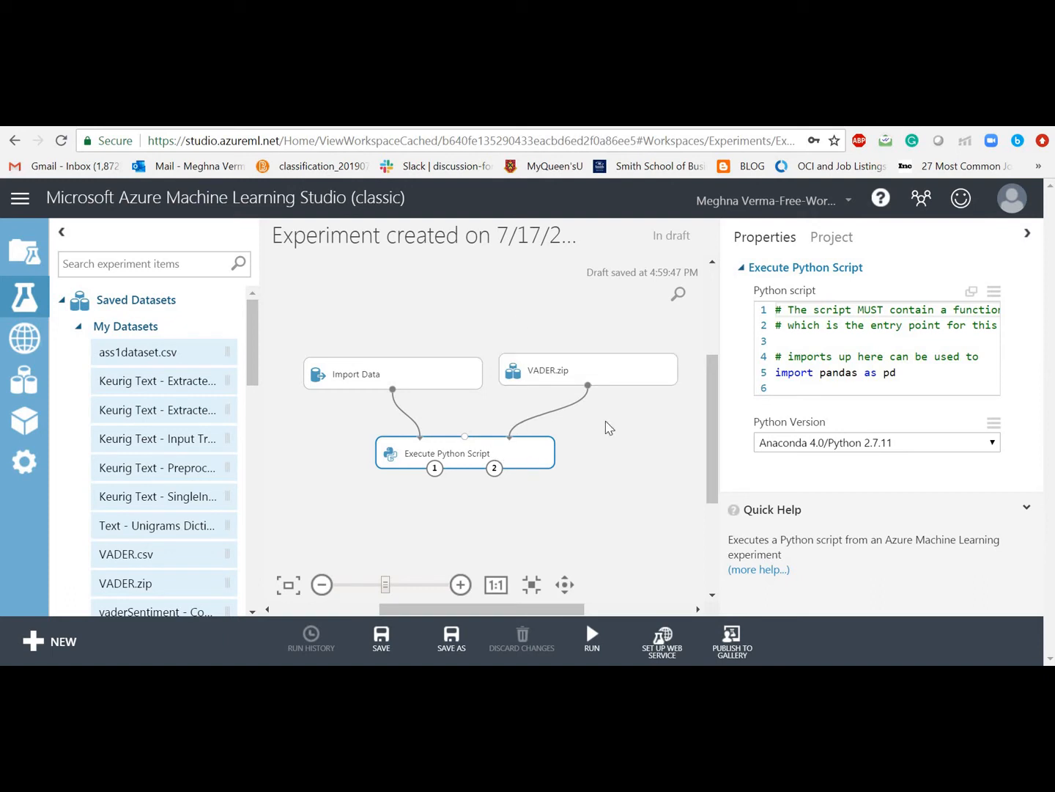
{"action": "left_click", "coordinate": [845, 360]}
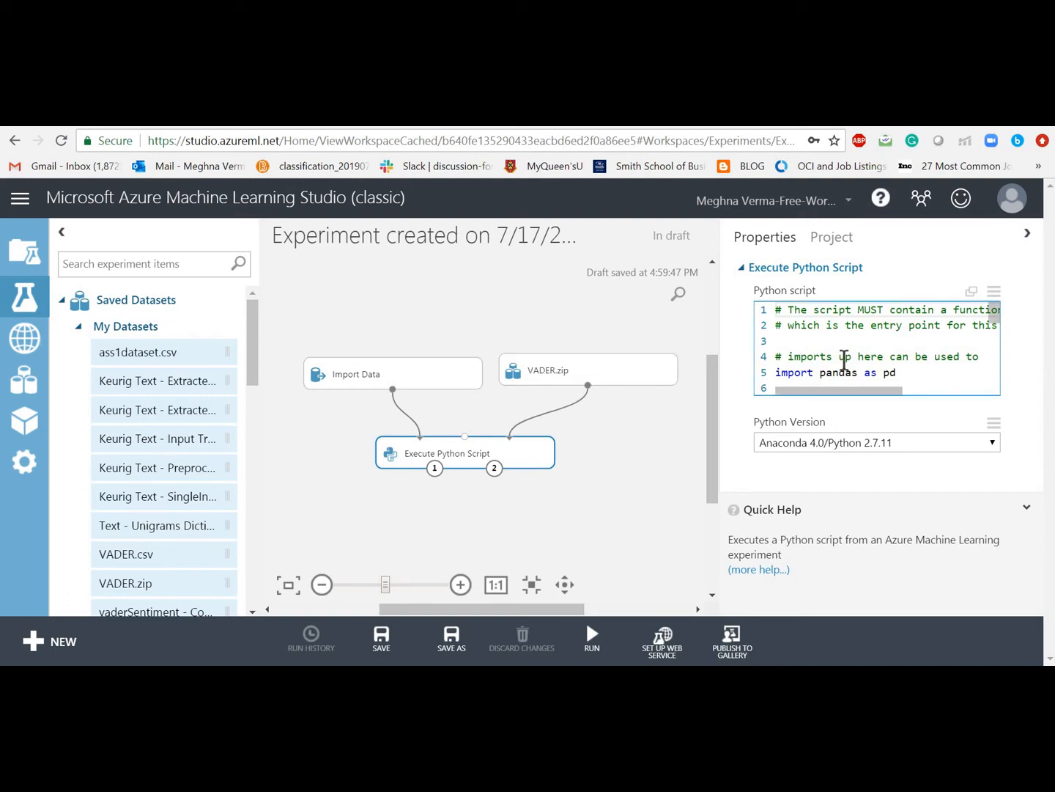
Step: Pop out the Python script into the large editor and bring up the TUTORIAL folder
{"action": "left_click", "coordinate": [972, 298]}
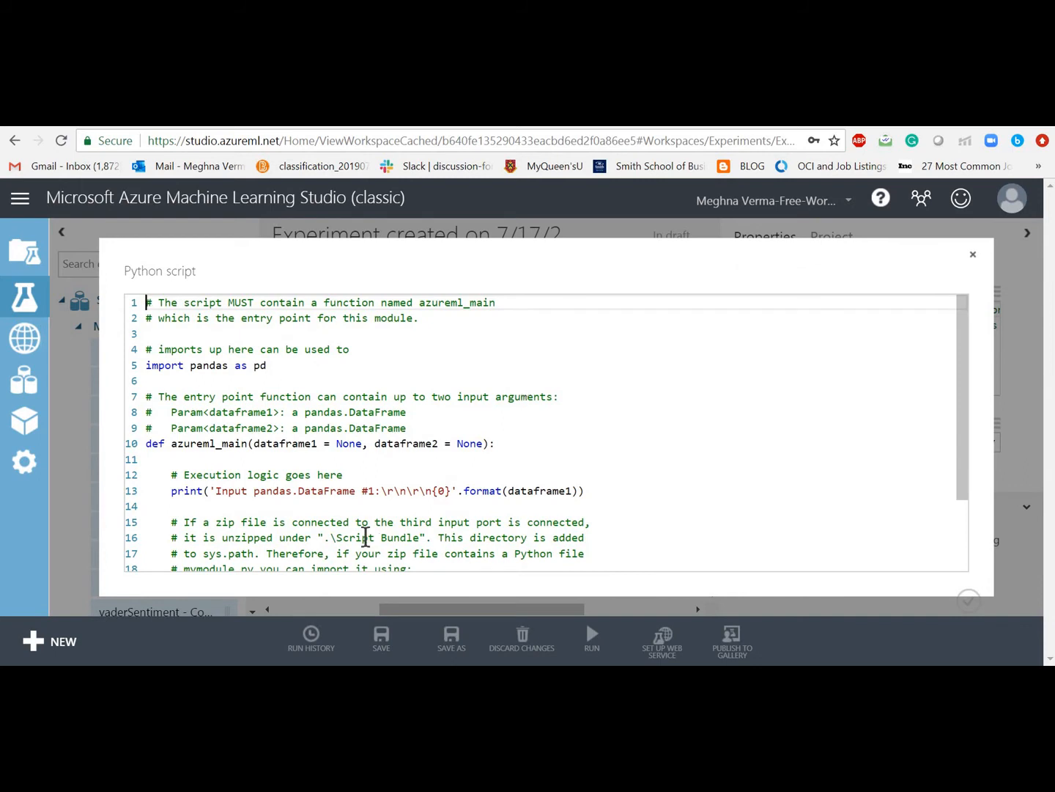
{"action": "left_click", "coordinate": [285, 676]}
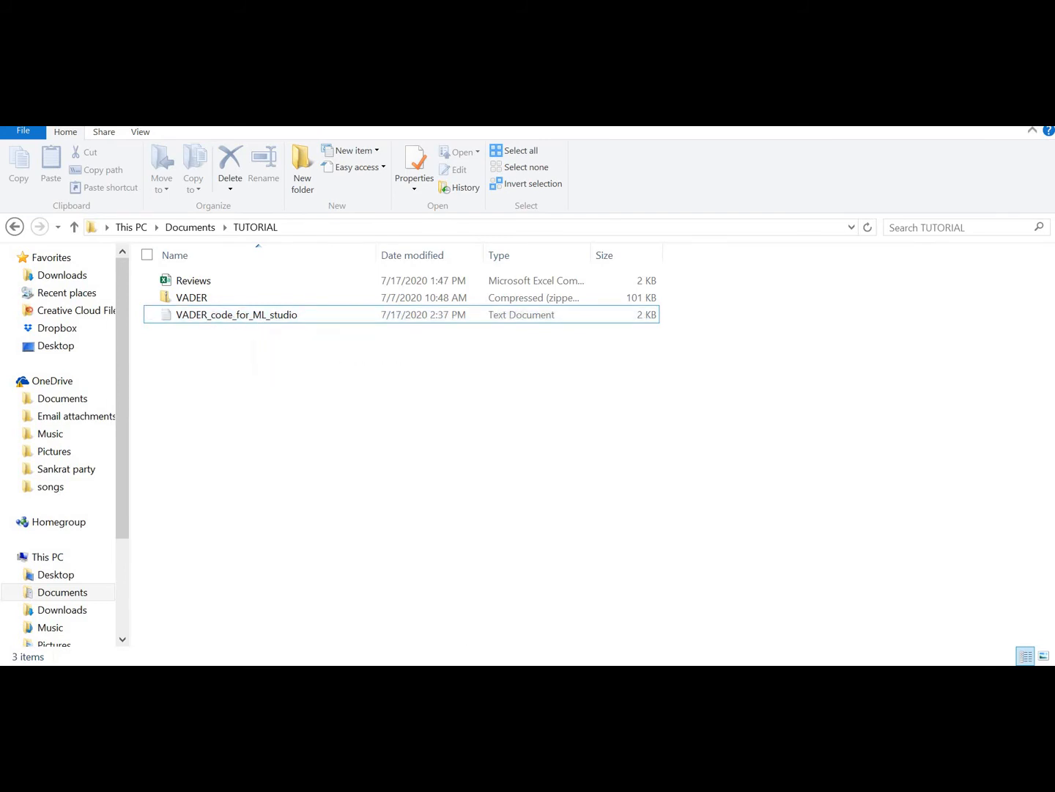
Step: Open VADER_code_for_ML_studio in Notepad and select all of its code
{"action": "left_click", "coordinate": [448, 679]}
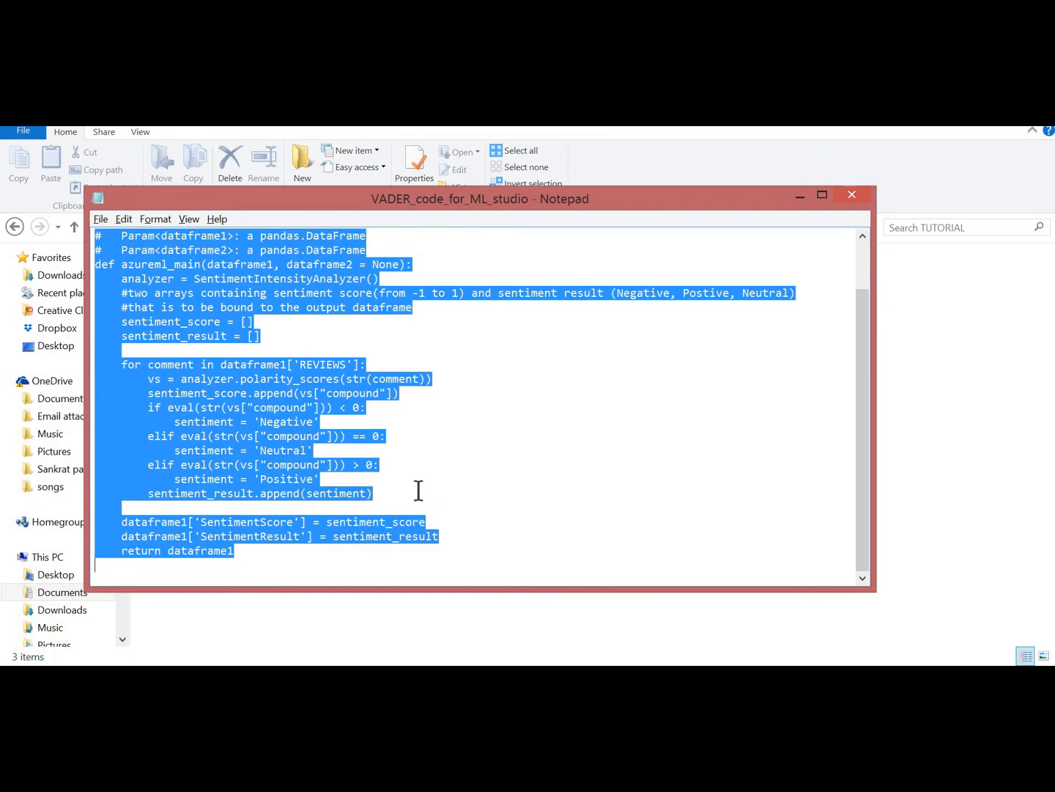
{"action": "left_click", "coordinate": [390, 465]}
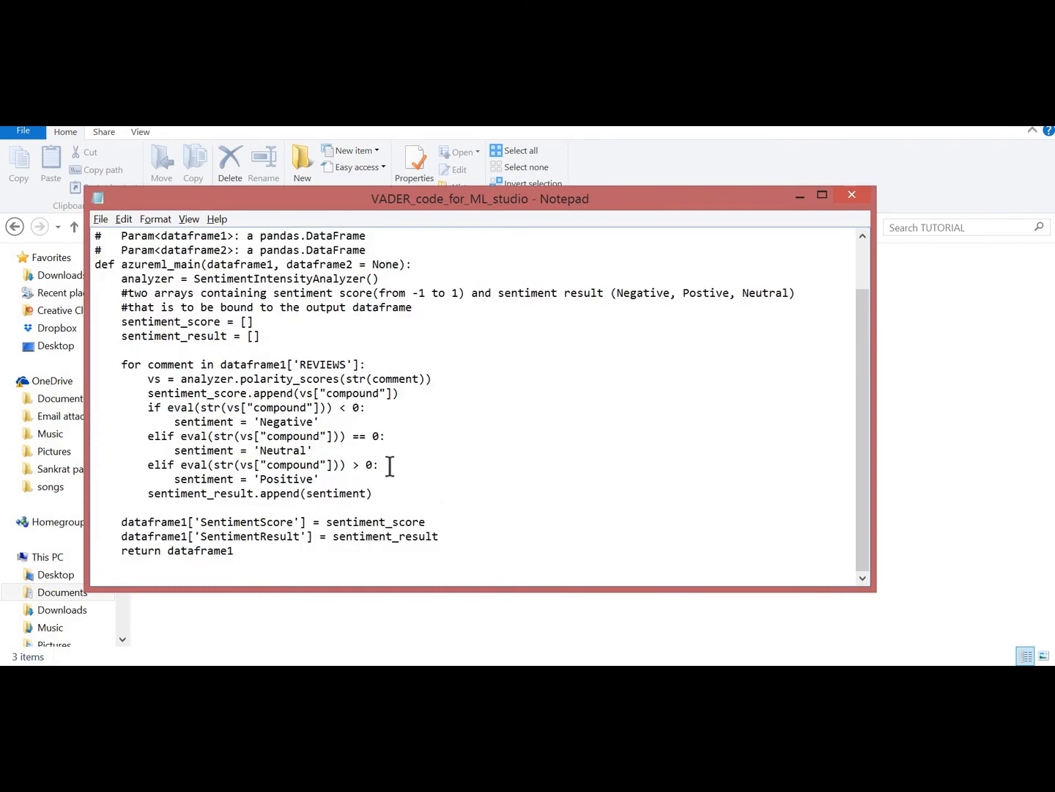
{"action": "key", "text": "ctrl+a"}
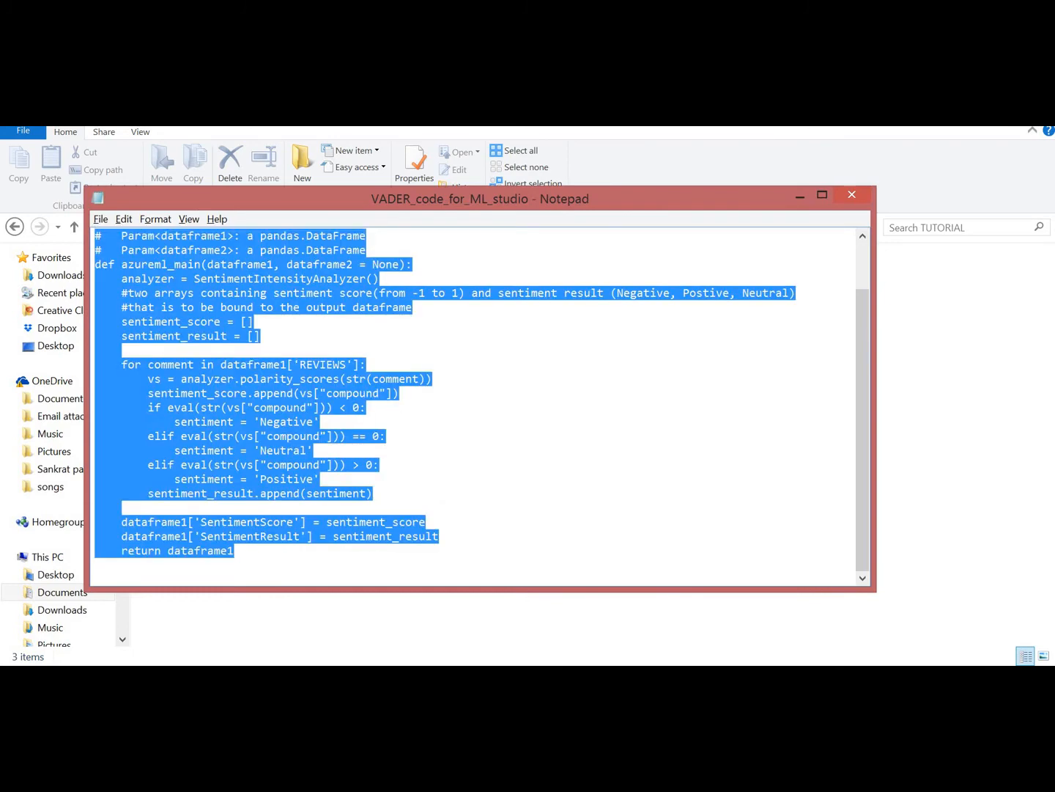
{"action": "key", "text": "alt+Tab"}
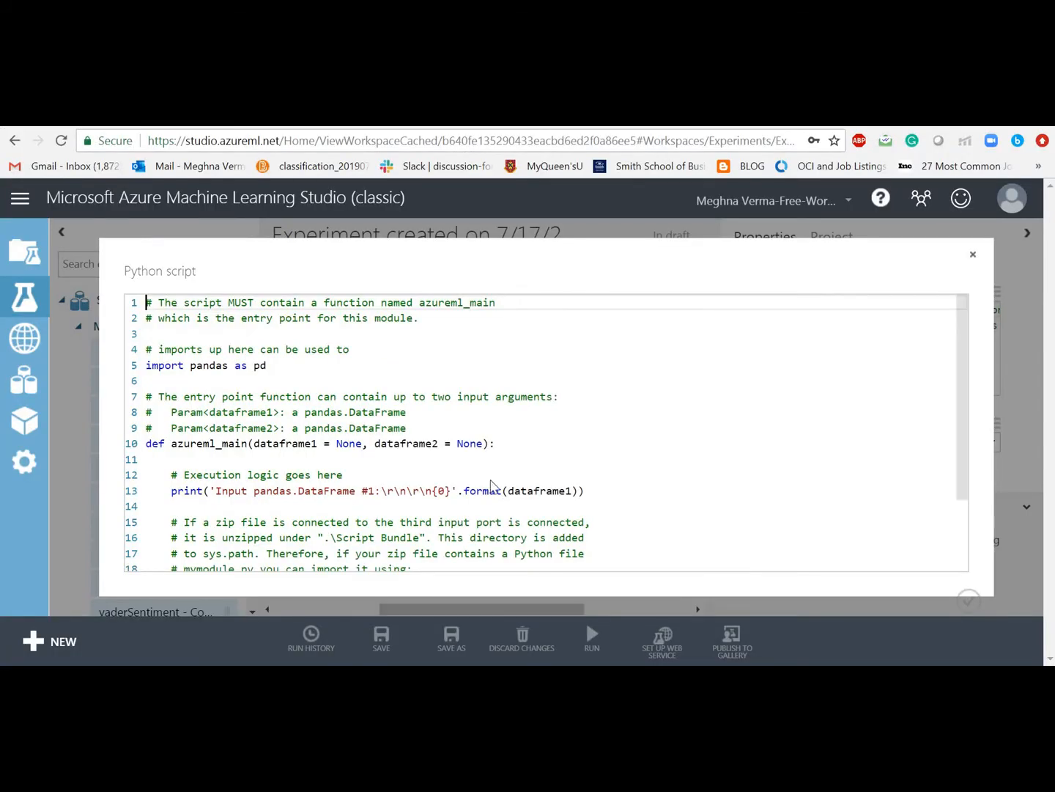
Step: Replace the default Python script with the pasted VADER sentiment code
{"action": "left_click", "coordinate": [467, 415]}
{"action": "key", "text": "ctrl+a"}
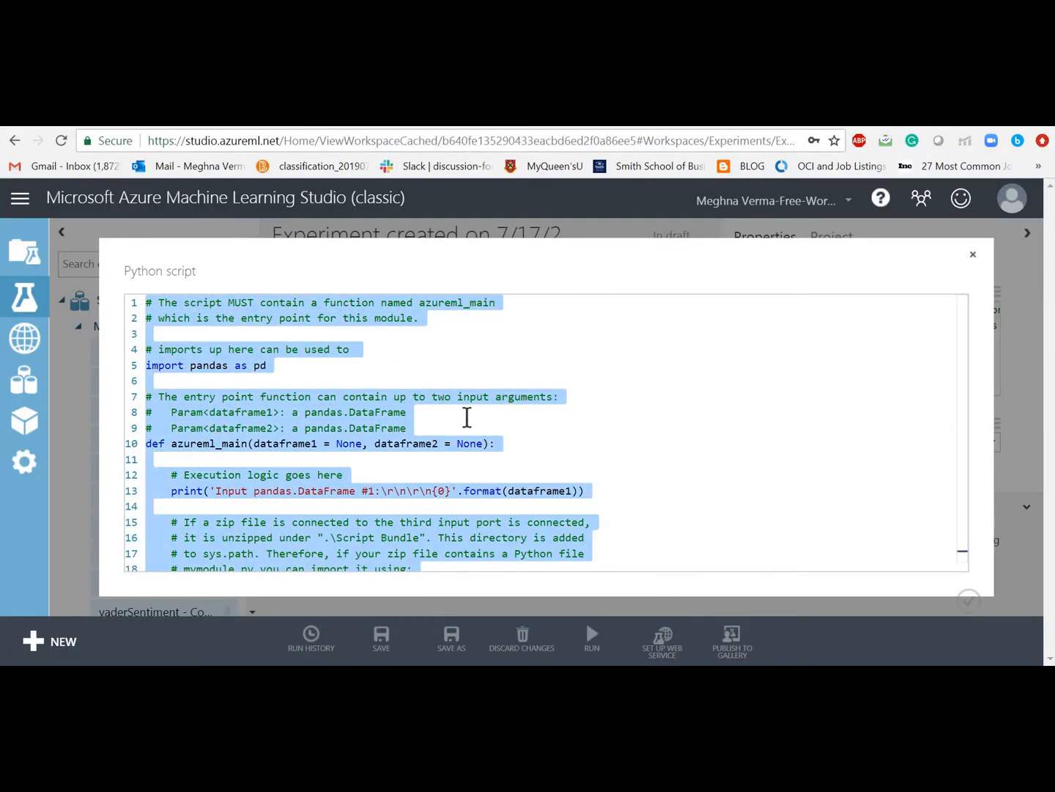
{"action": "key", "text": "ctrl+v"}
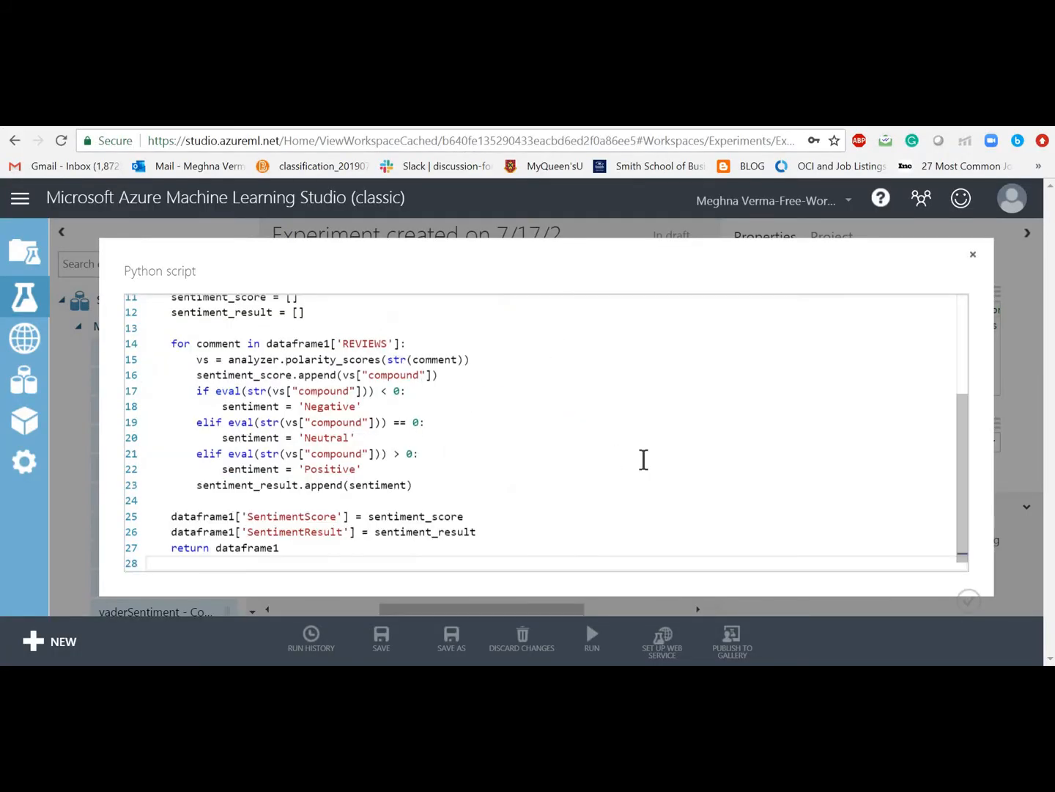
{"action": "left_click_drag", "start_coordinate": [963, 442], "coordinate": [958, 336]}
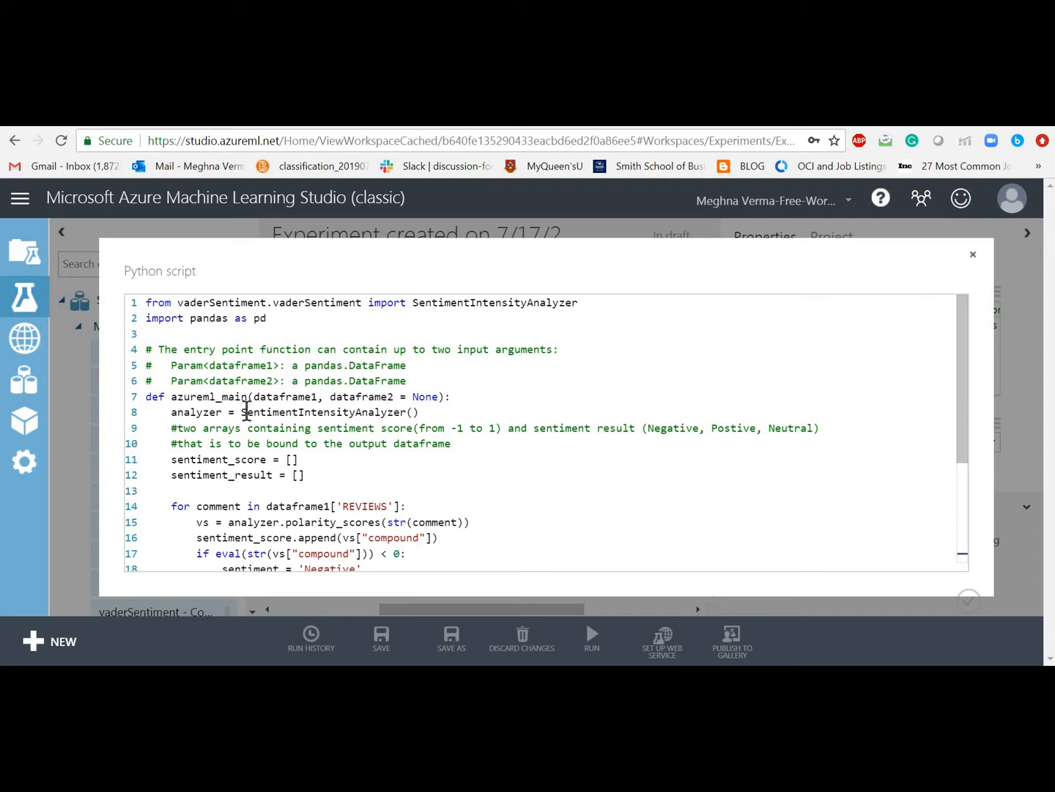
{"action": "left_click", "coordinate": [411, 408]}
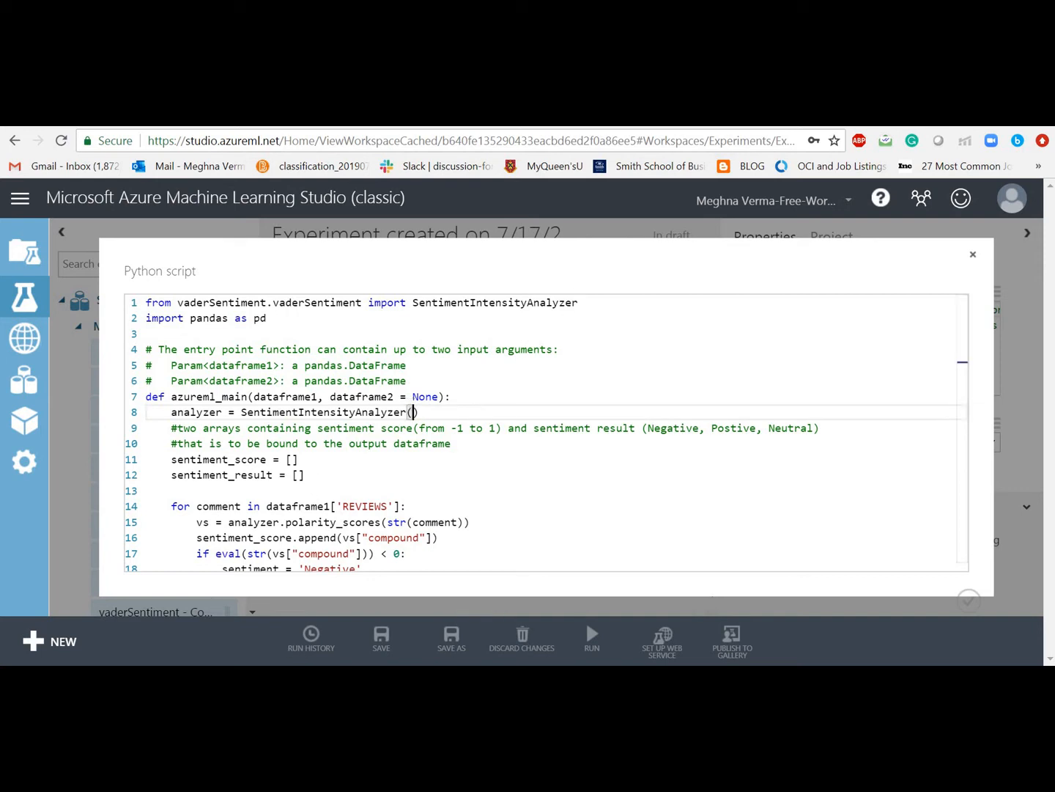
{"action": "key", "text": "alt+Tab"}
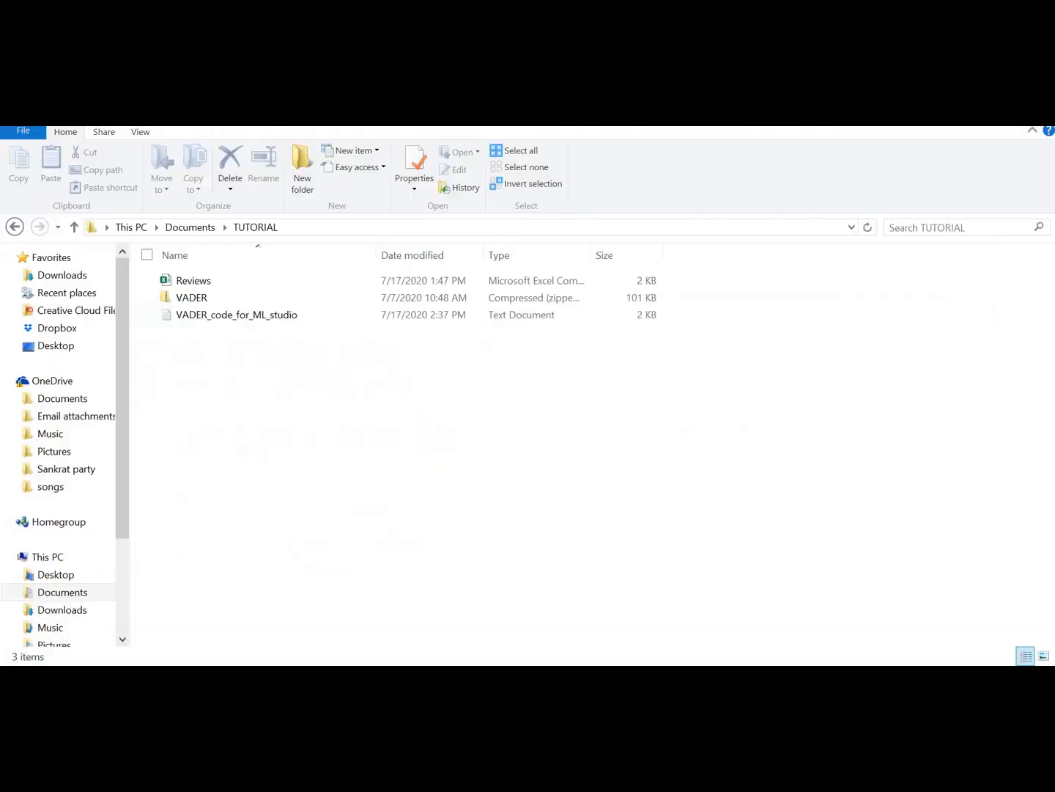
Step: Browse VADER.zip's vaderSentiment folder and open vaderSentiment.py in Jupyter
{"action": "double_click", "coordinate": [230, 297]}
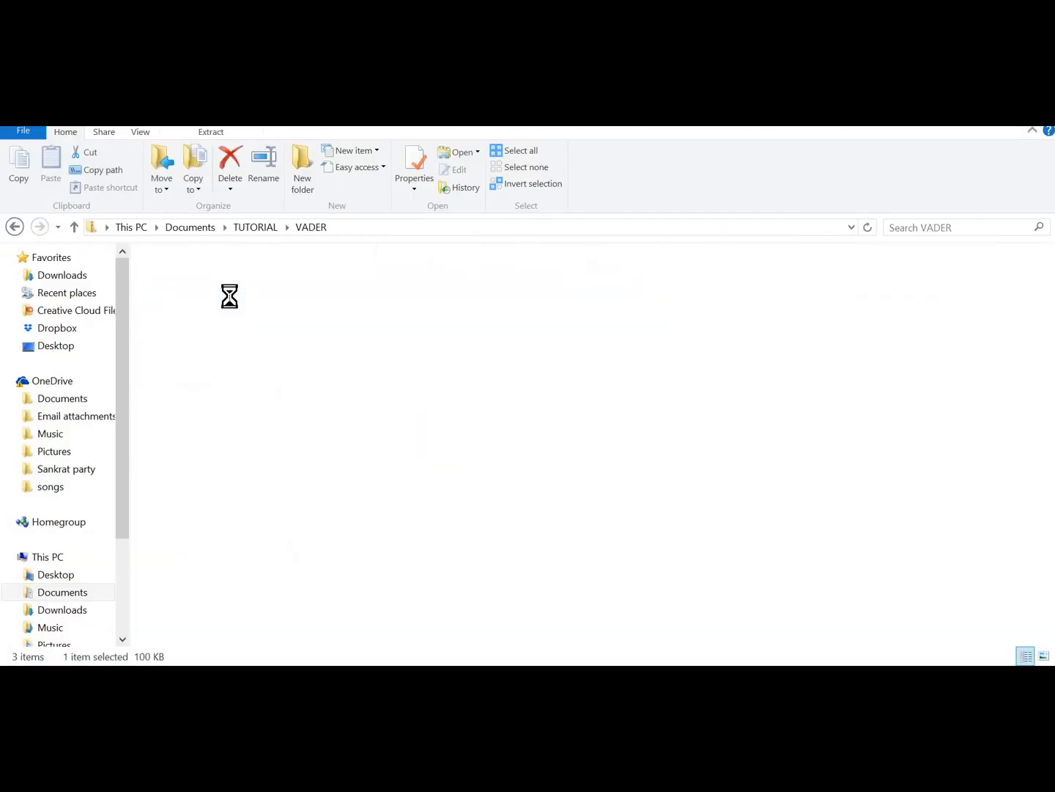
{"action": "left_click", "coordinate": [221, 285]}
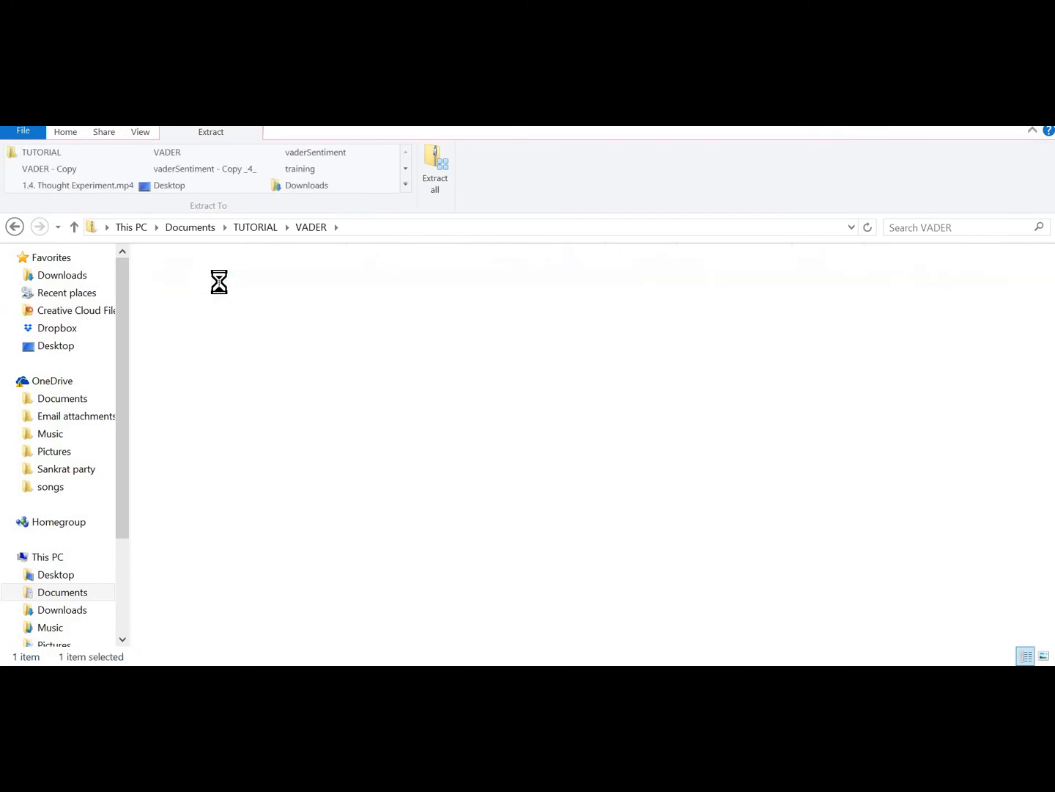
{"action": "left_click", "coordinate": [220, 316]}
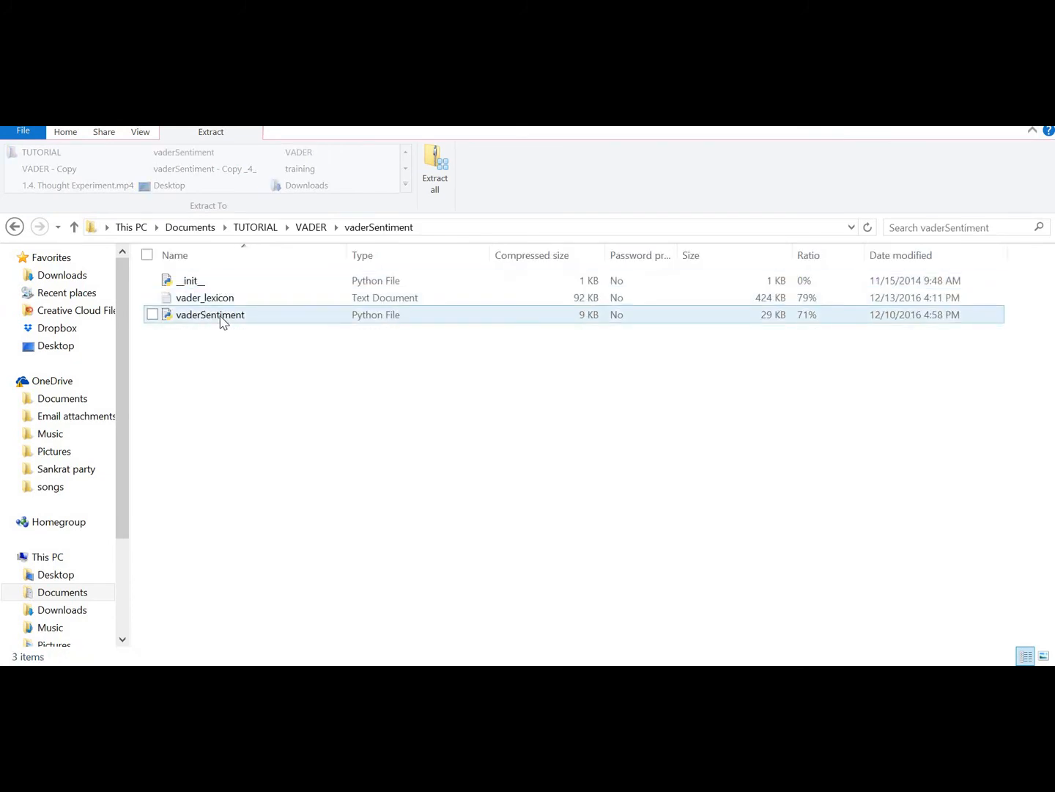
{"action": "left_click", "coordinate": [276, 562]}
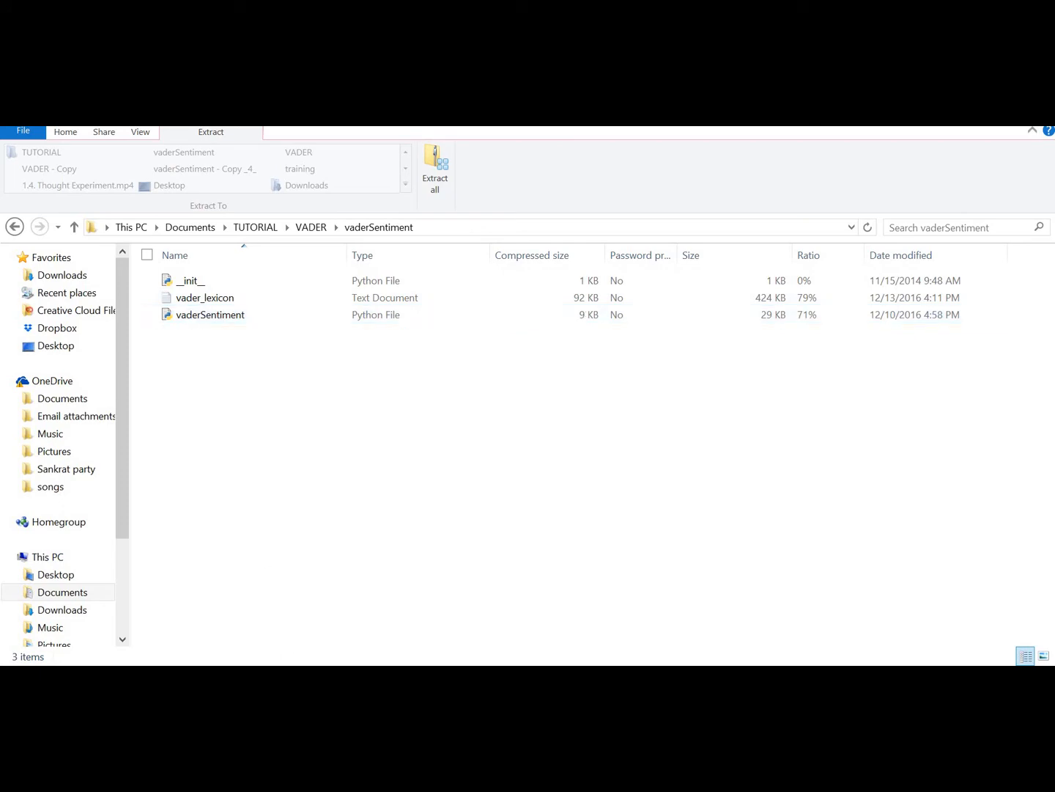
{"action": "left_click", "coordinate": [287, 678]}
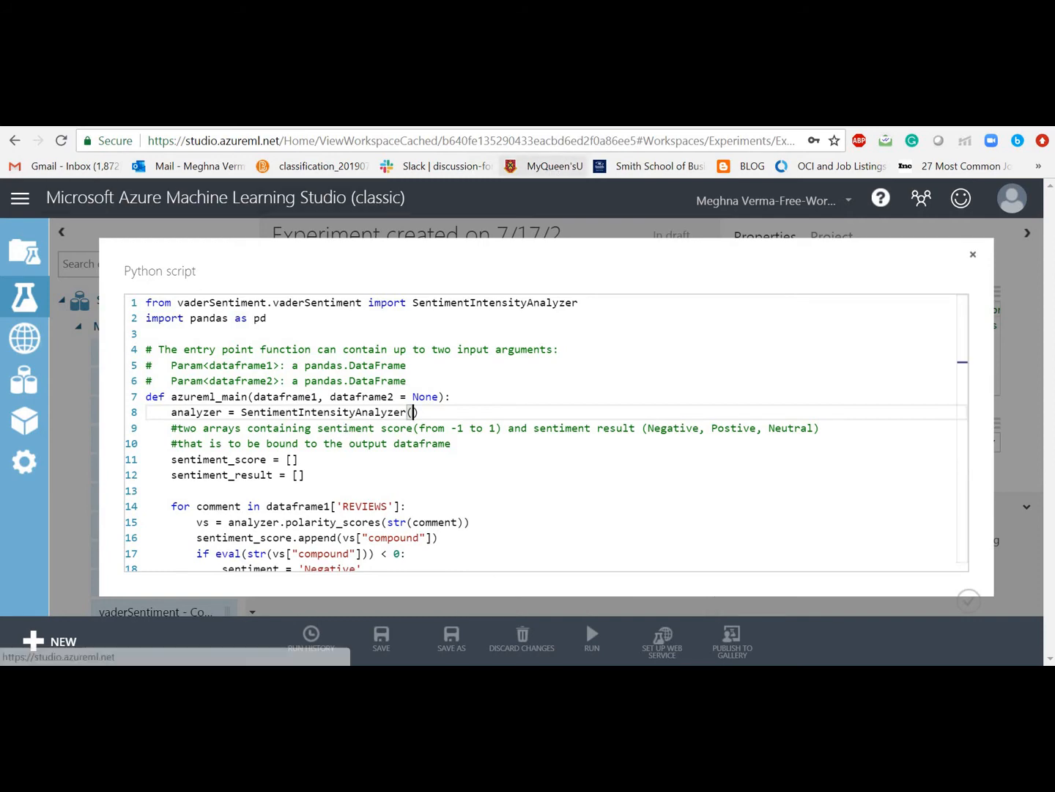
{"action": "left_click", "coordinate": [659, 115]}
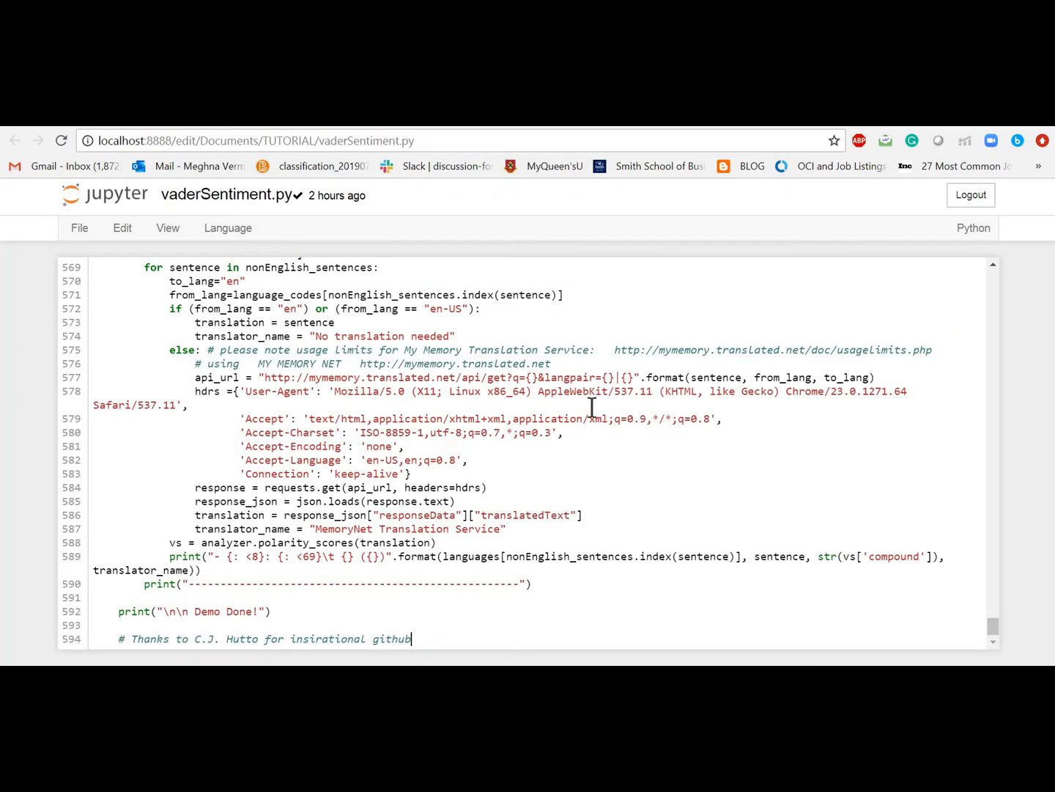
Step: Scroll up through the vaderSentiment.py source, then return to the ML Studio script
{"action": "scroll", "coordinate": [592, 407], "scroll_direction": "up", "scroll_amount": 8}
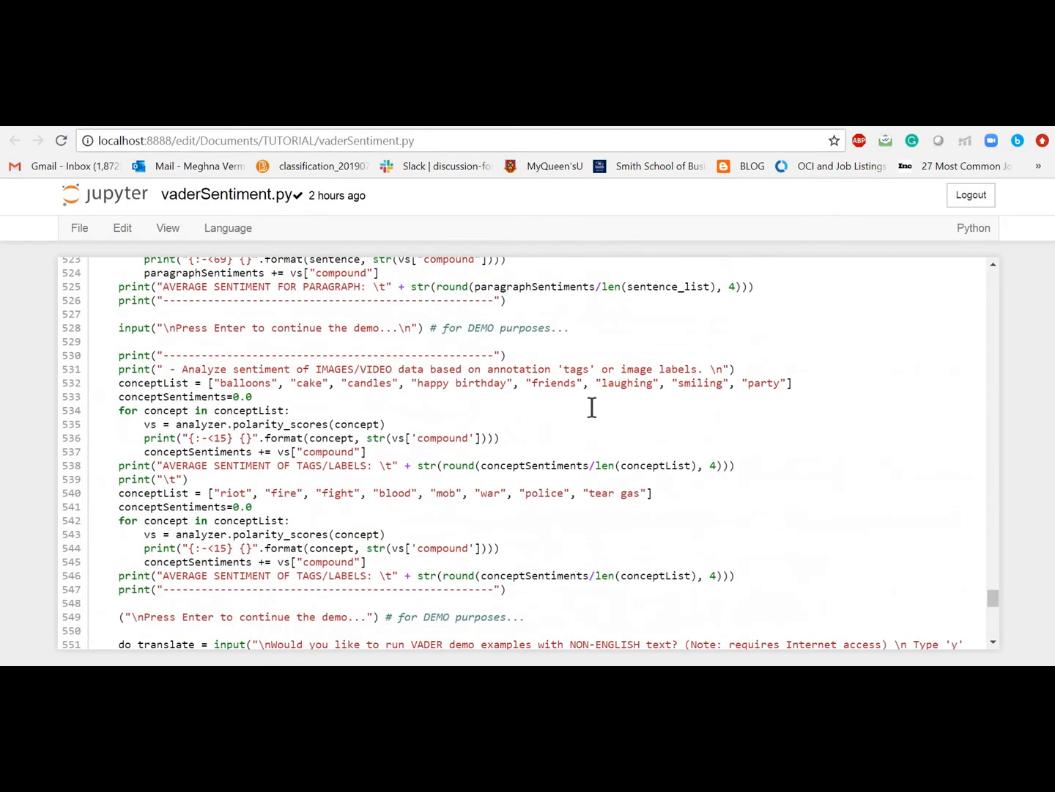
{"action": "scroll", "coordinate": [592, 407], "scroll_direction": "up", "scroll_amount": 12}
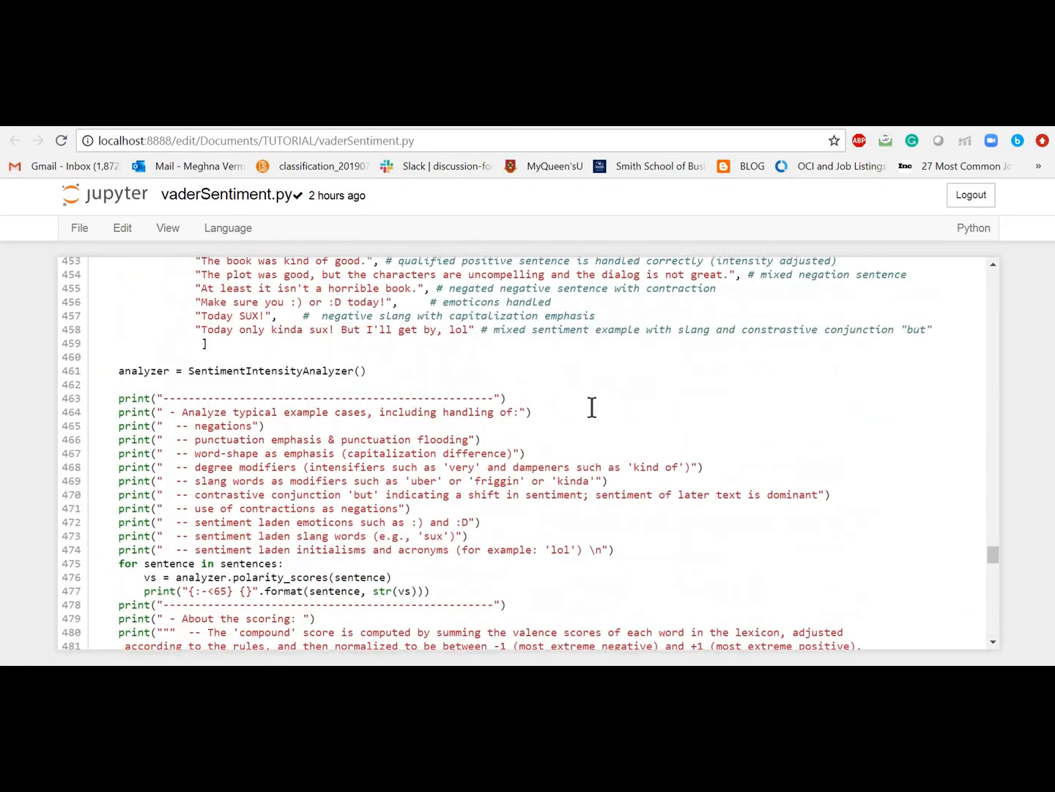
{"action": "scroll", "coordinate": [592, 406], "scroll_direction": "up", "scroll_amount": 11}
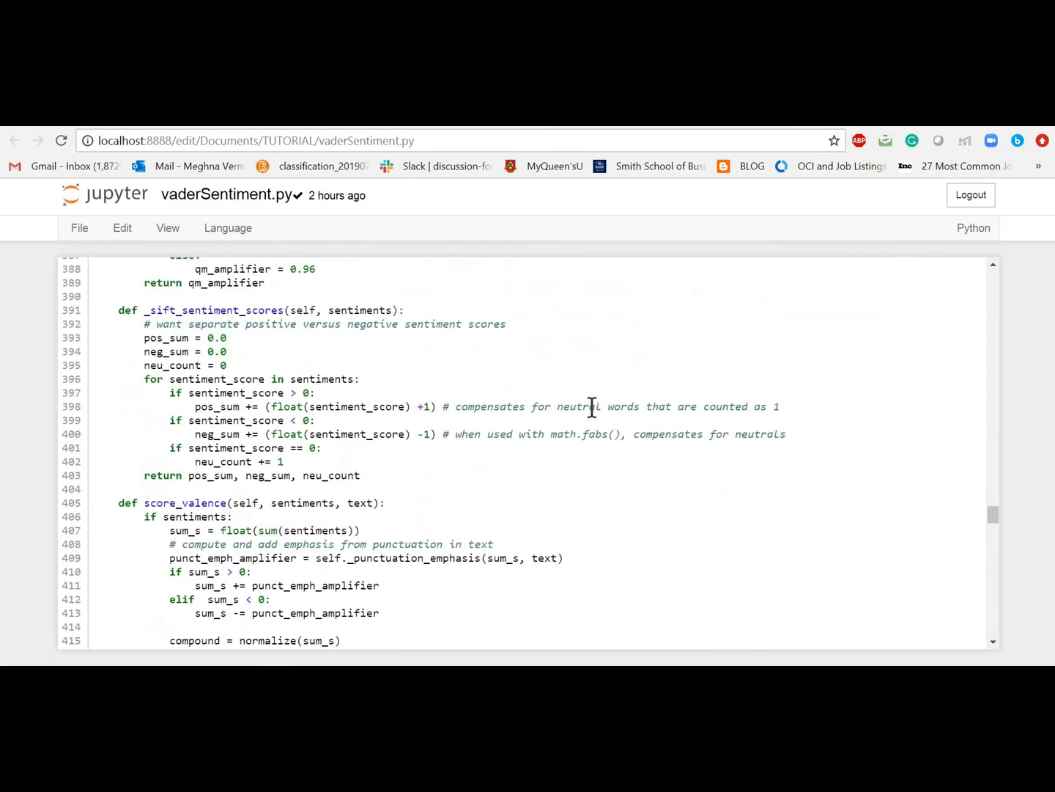
{"action": "scroll", "coordinate": [592, 407], "scroll_direction": "up", "scroll_amount": 3}
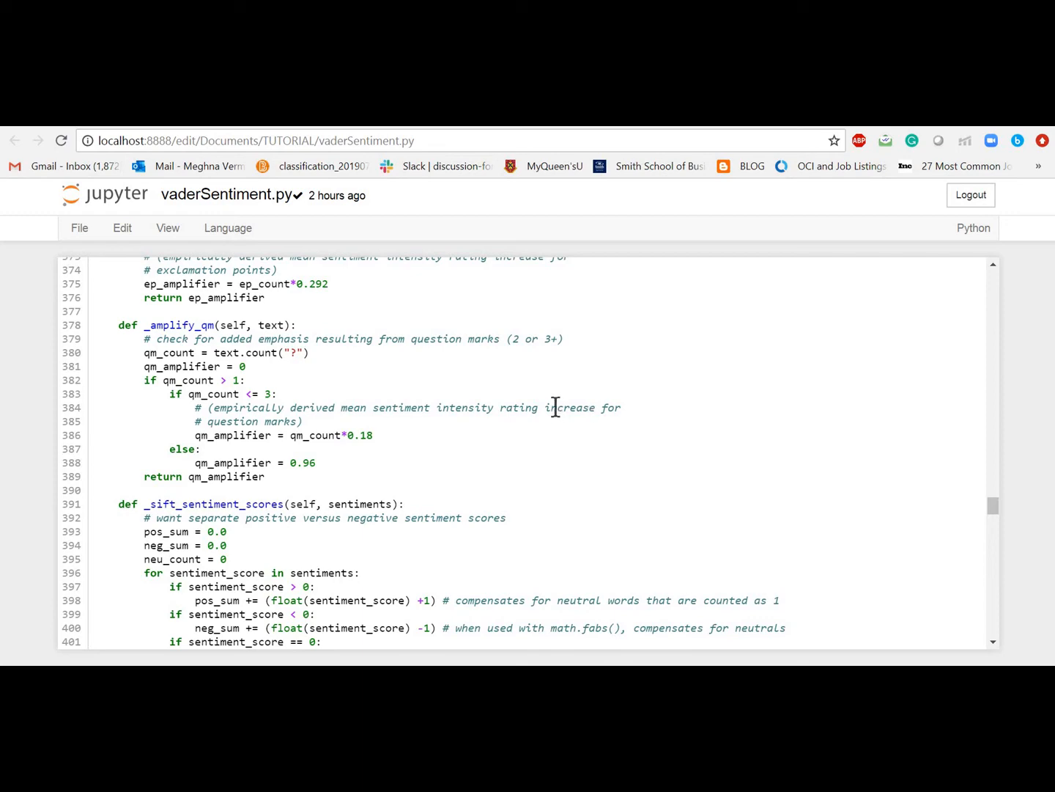
{"action": "scroll", "coordinate": [554, 405], "scroll_direction": "up", "scroll_amount": 4}
{"action": "scroll", "coordinate": [554, 405], "scroll_direction": "up", "scroll_amount": 4}
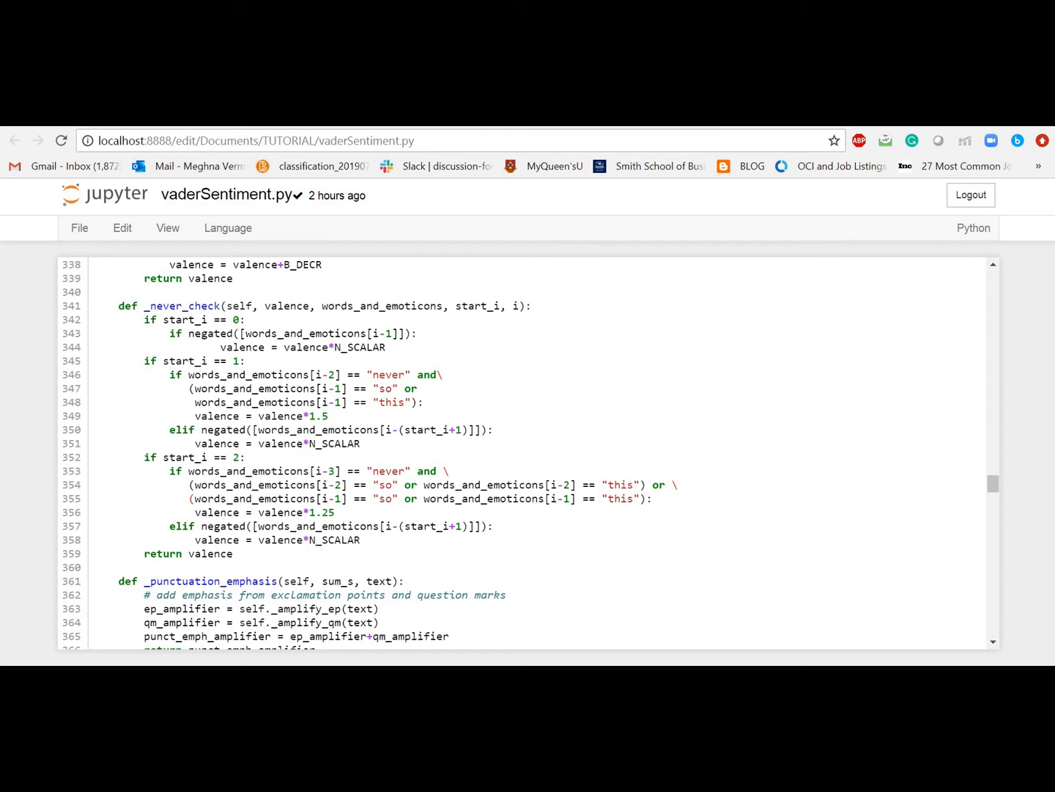
{"action": "left_click", "coordinate": [450, 116]}
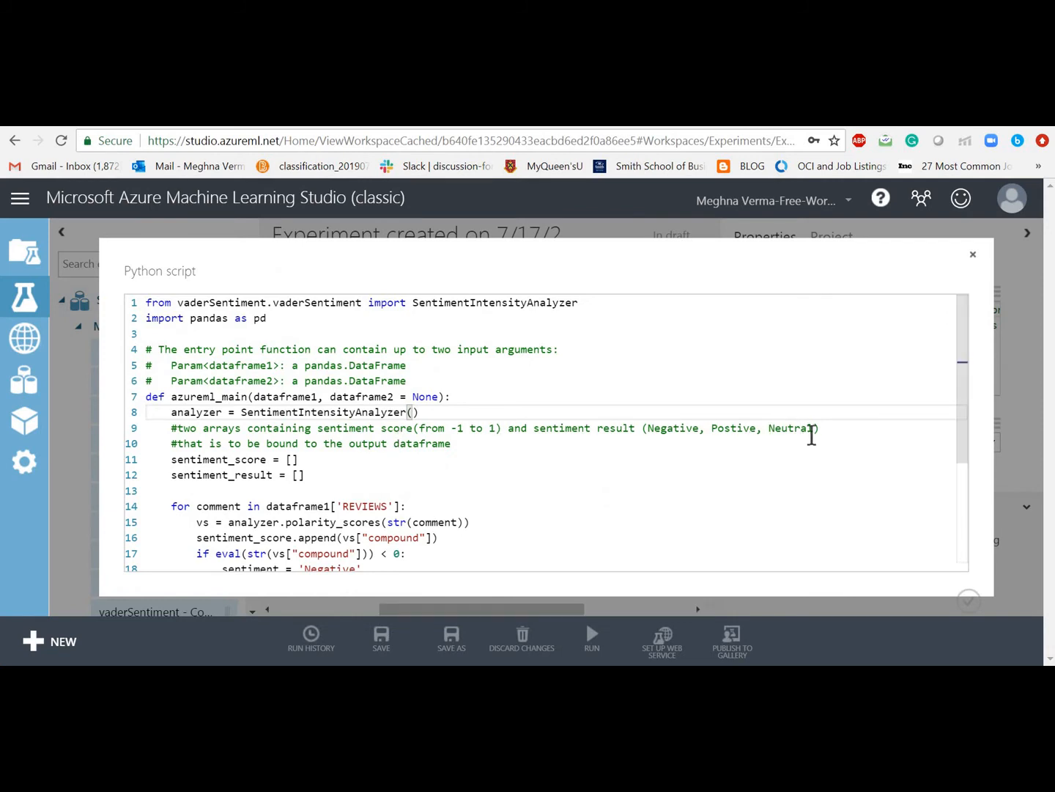
Step: Scroll the VADER script to its return line, highlight REVIEWS on line 14, then close the editor
{"action": "left_click_drag", "start_coordinate": [965, 421], "coordinate": [965, 474]}
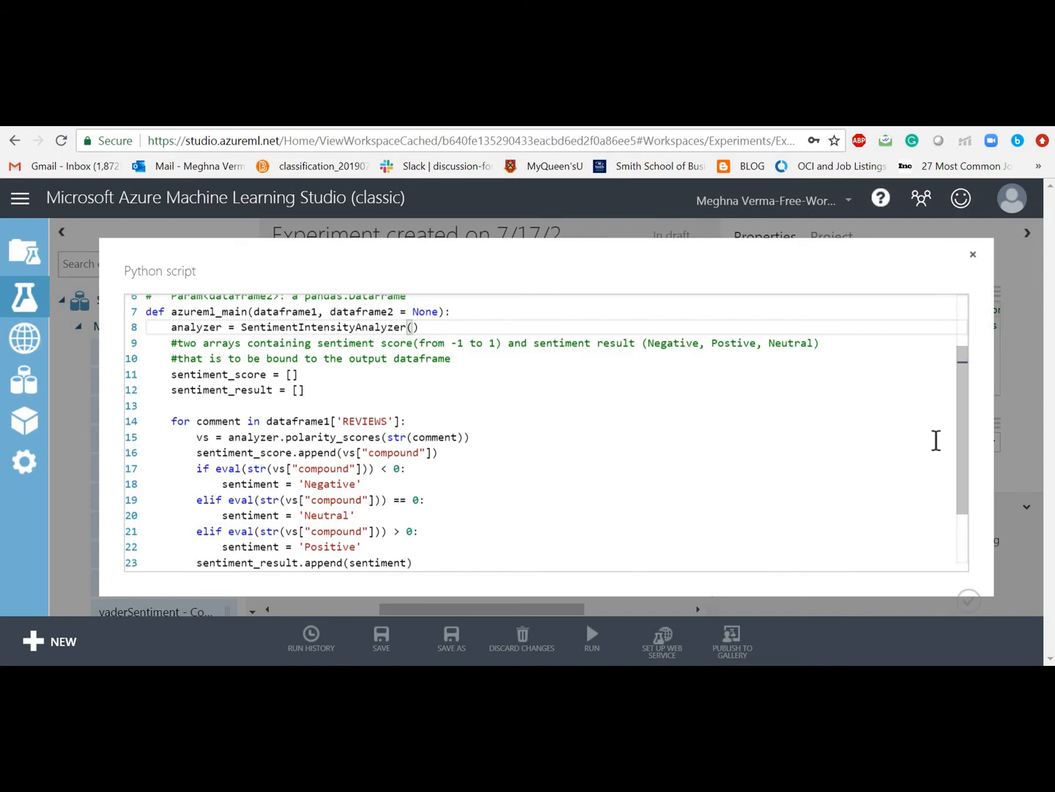
{"action": "left_click_drag", "start_coordinate": [963, 450], "coordinate": [961, 503]}
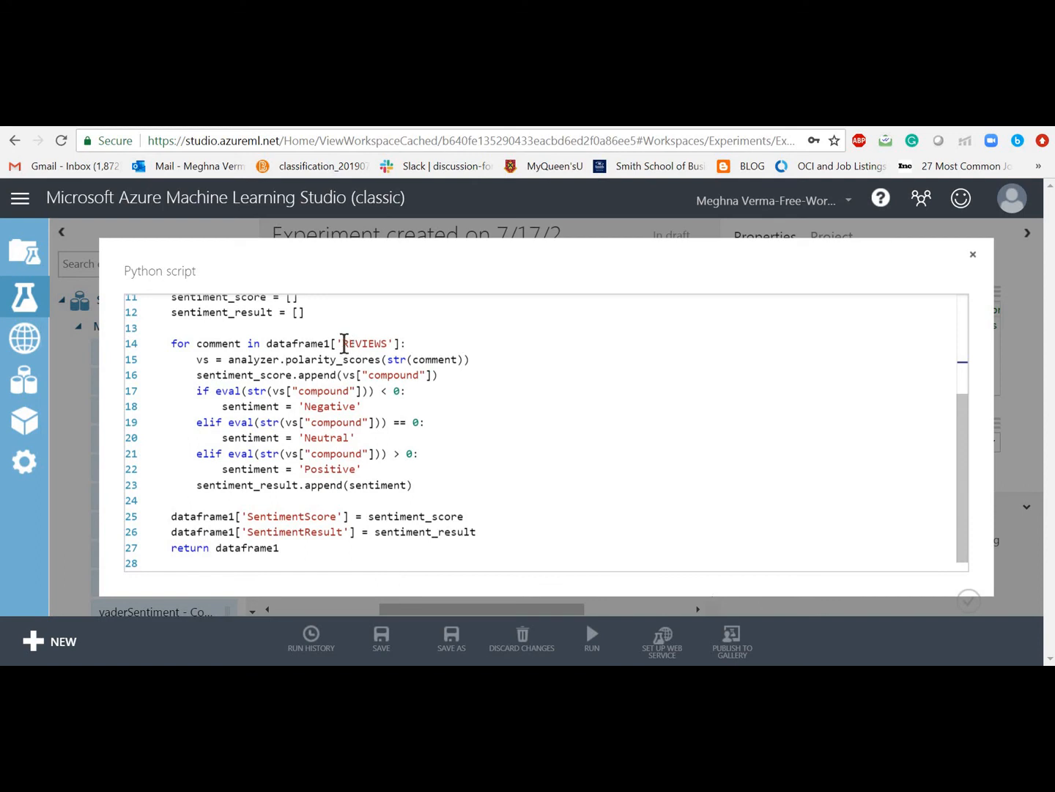
{"action": "left_click_drag", "start_coordinate": [344, 343], "coordinate": [387, 343]}
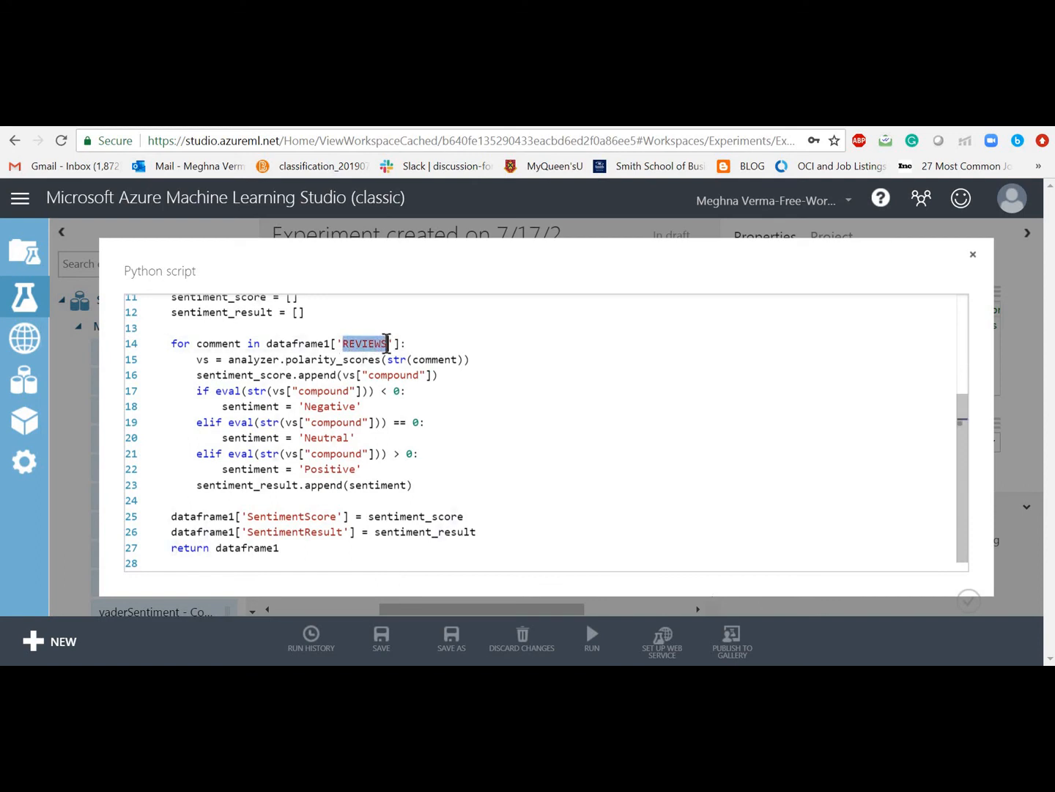
{"action": "left_click", "coordinate": [483, 365]}
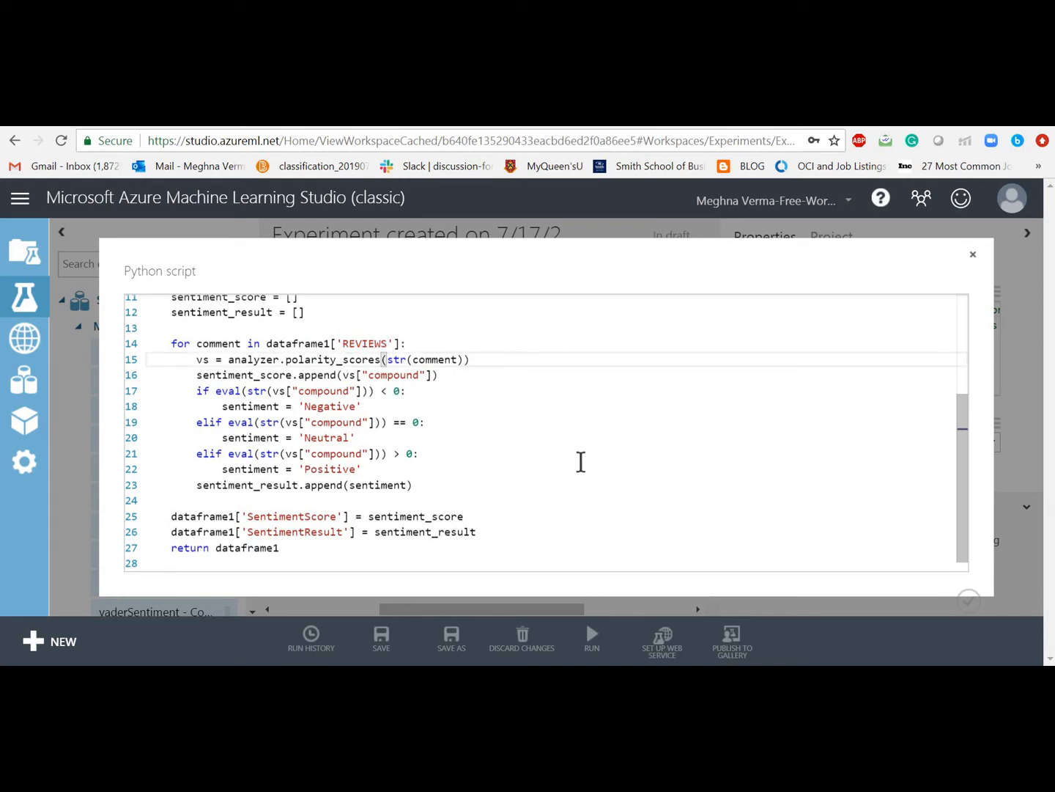
{"action": "left_click", "coordinate": [968, 600]}
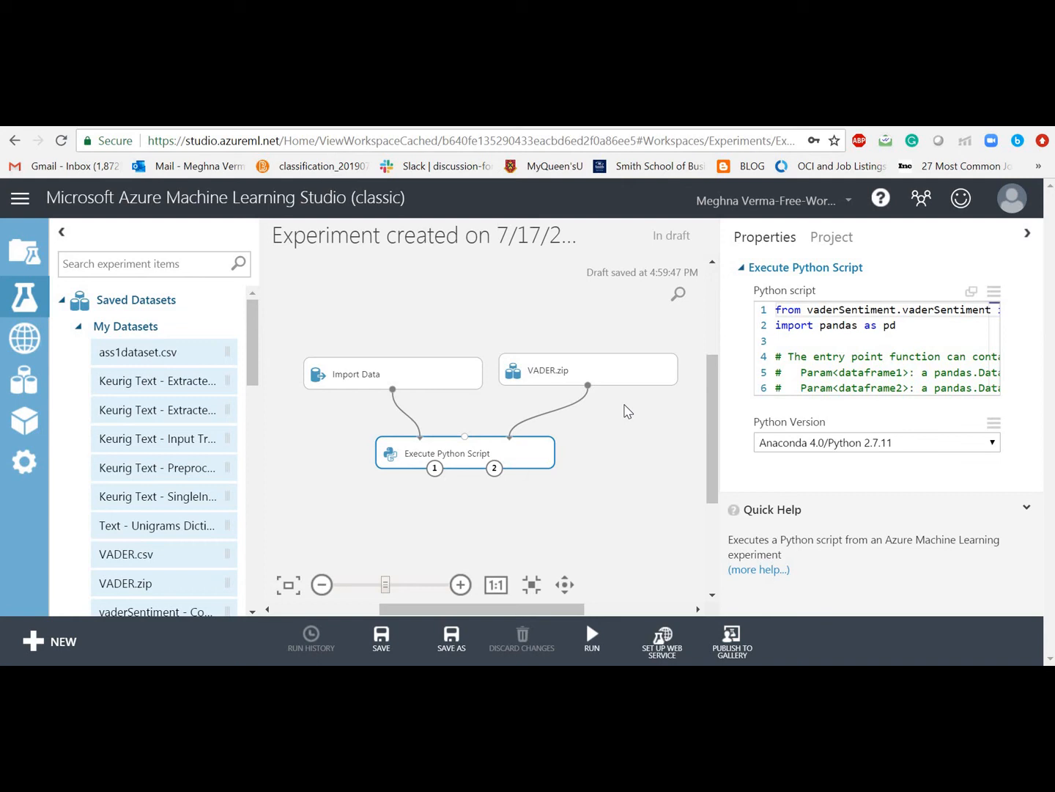
{"action": "left_click", "coordinate": [462, 370]}
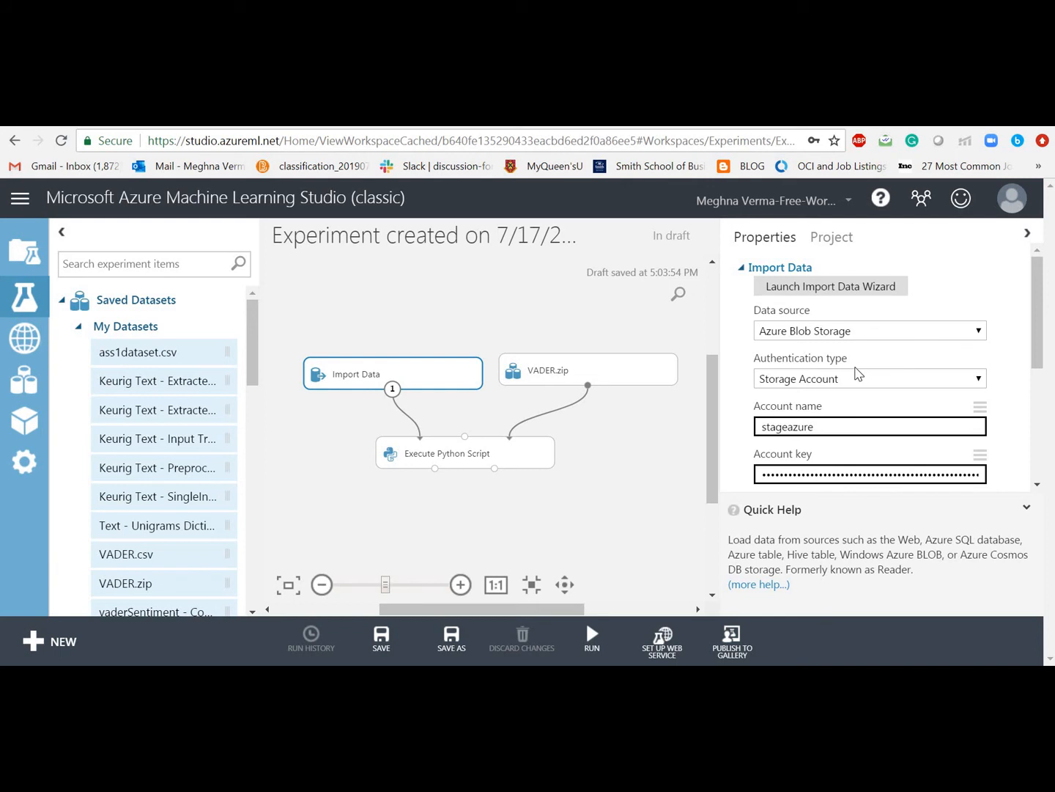
{"action": "left_click", "coordinate": [657, 374]}
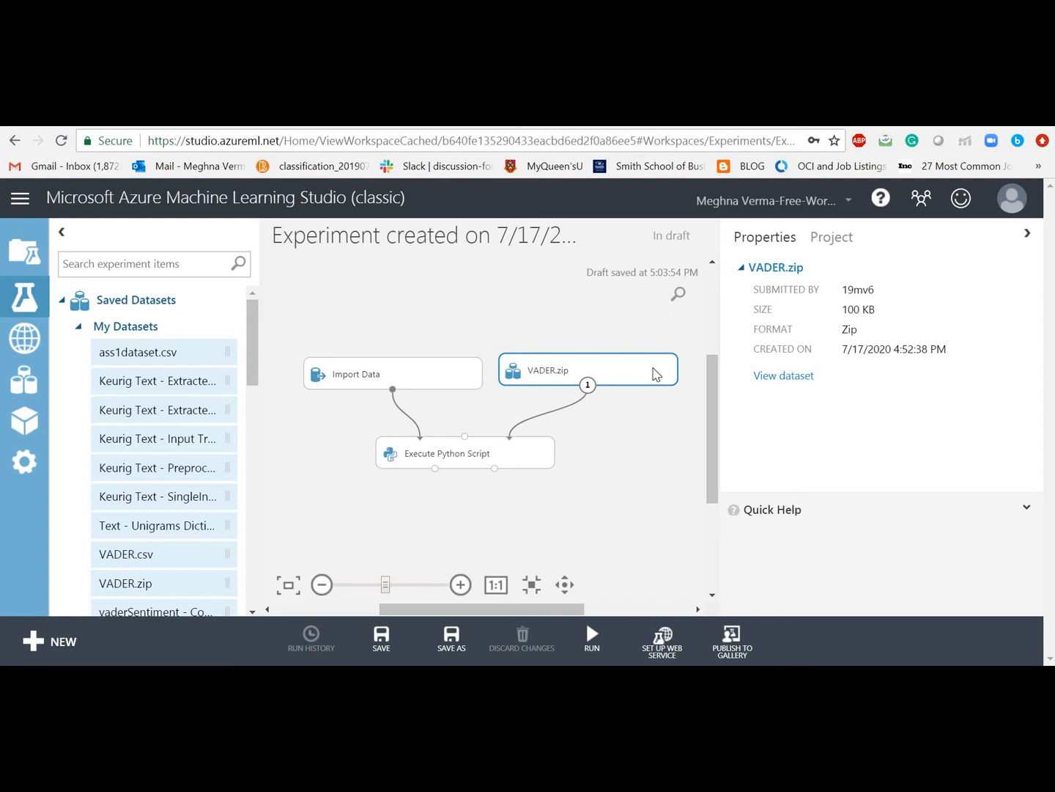
{"action": "left_click", "coordinate": [520, 454]}
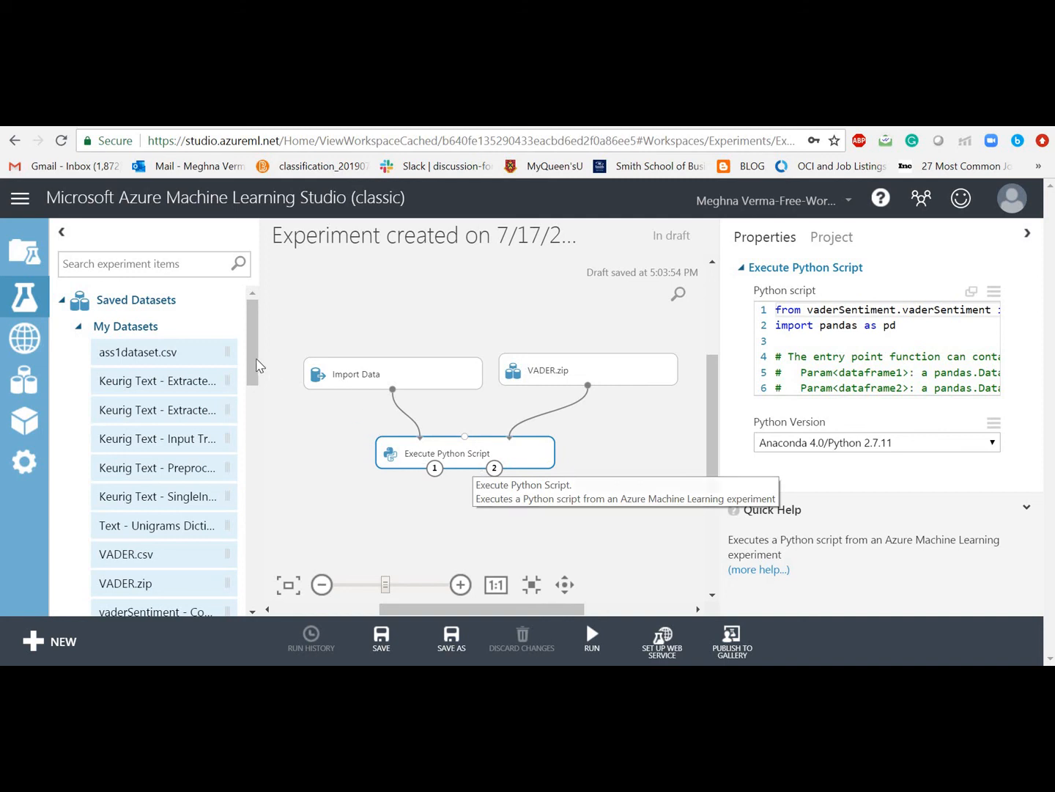
Step: Scroll the module palette and collapse My Datasets so categories through Python Language Modules show
{"action": "left_click_drag", "start_coordinate": [252, 355], "coordinate": [256, 540]}
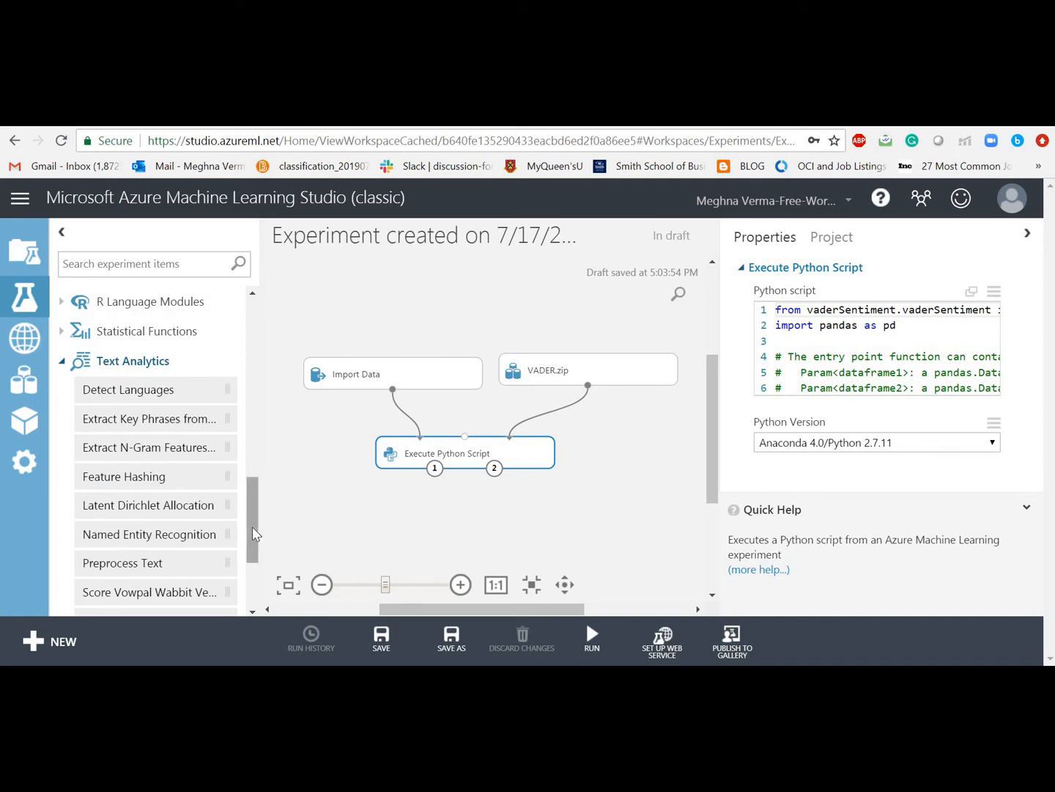
{"action": "left_click_drag", "start_coordinate": [252, 534], "coordinate": [254, 553]}
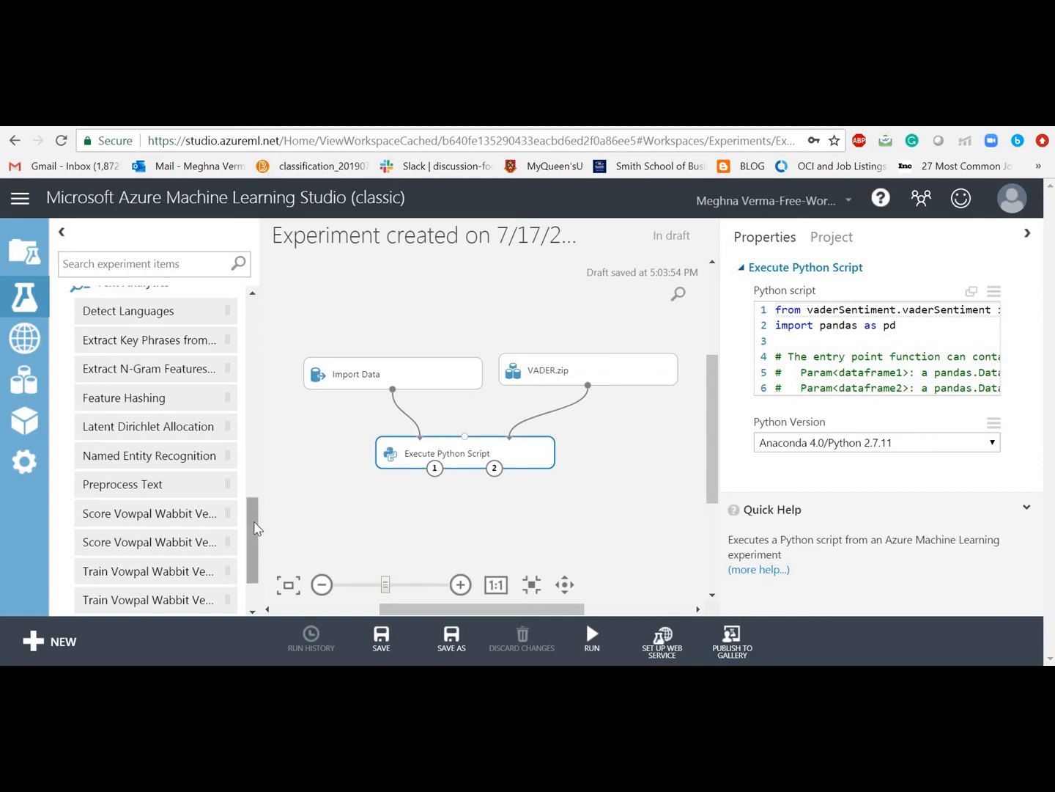
{"action": "left_click_drag", "start_coordinate": [254, 523], "coordinate": [246, 311]}
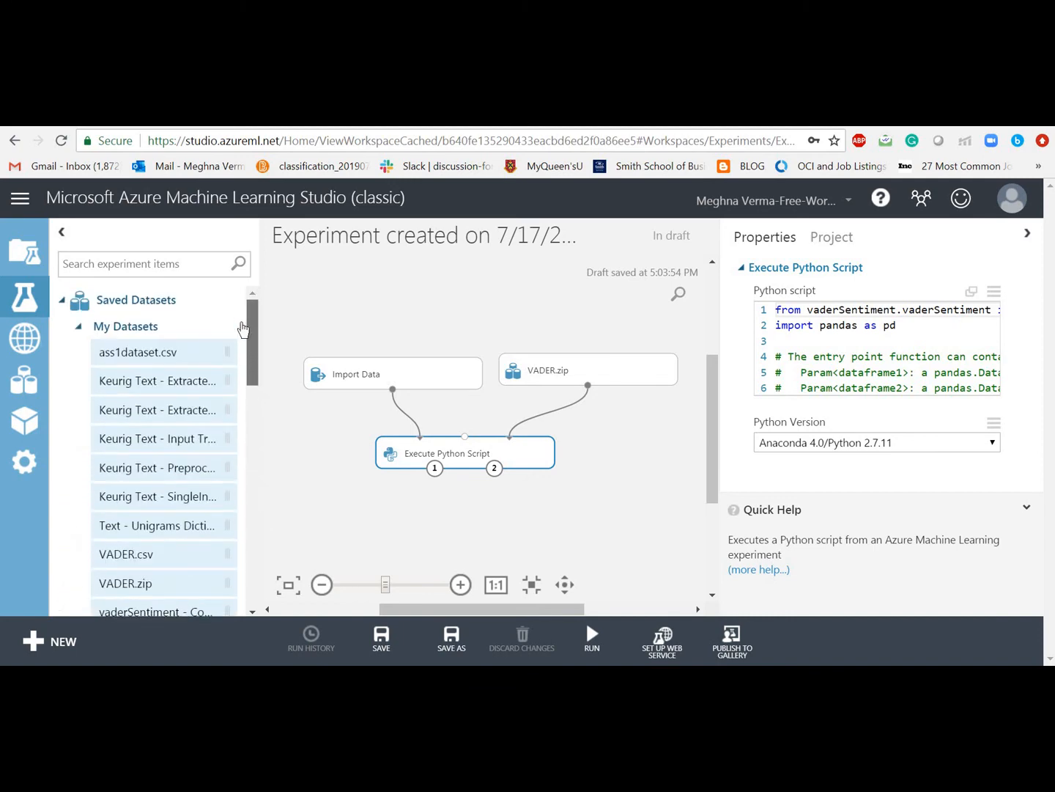
{"action": "left_click", "coordinate": [79, 326]}
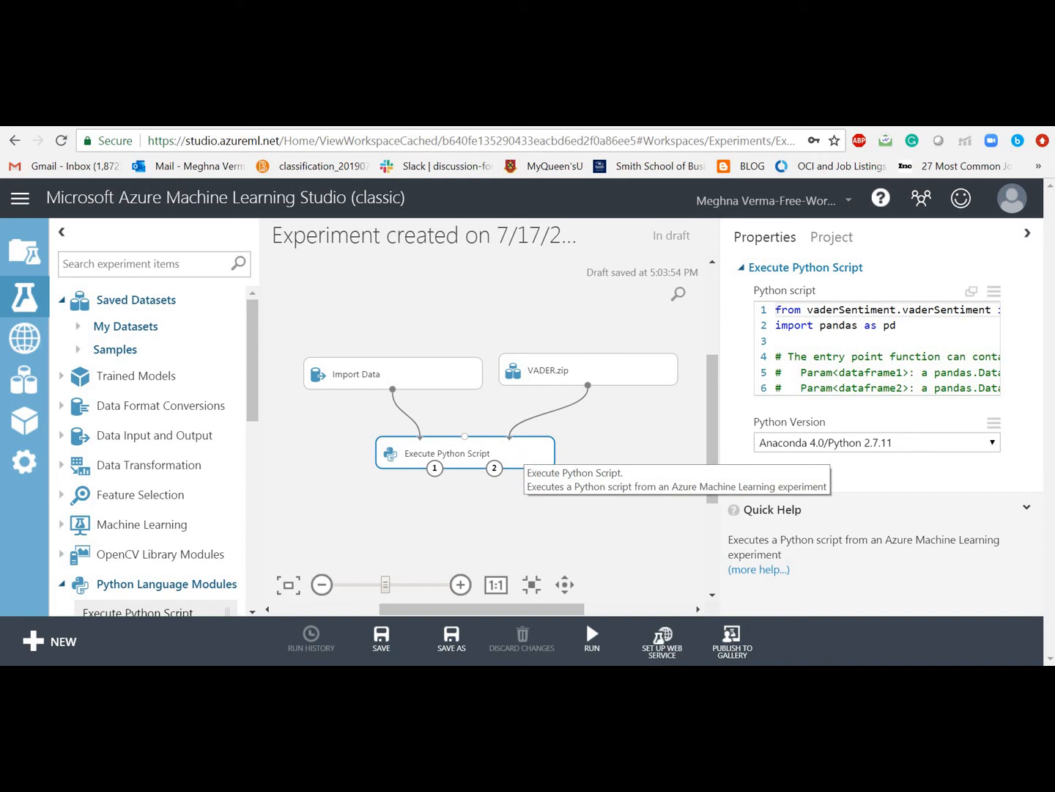
Step: Run the experiment; it finishes at 5:05:42 PM with every module completed
{"action": "left_click", "coordinate": [592, 651]}
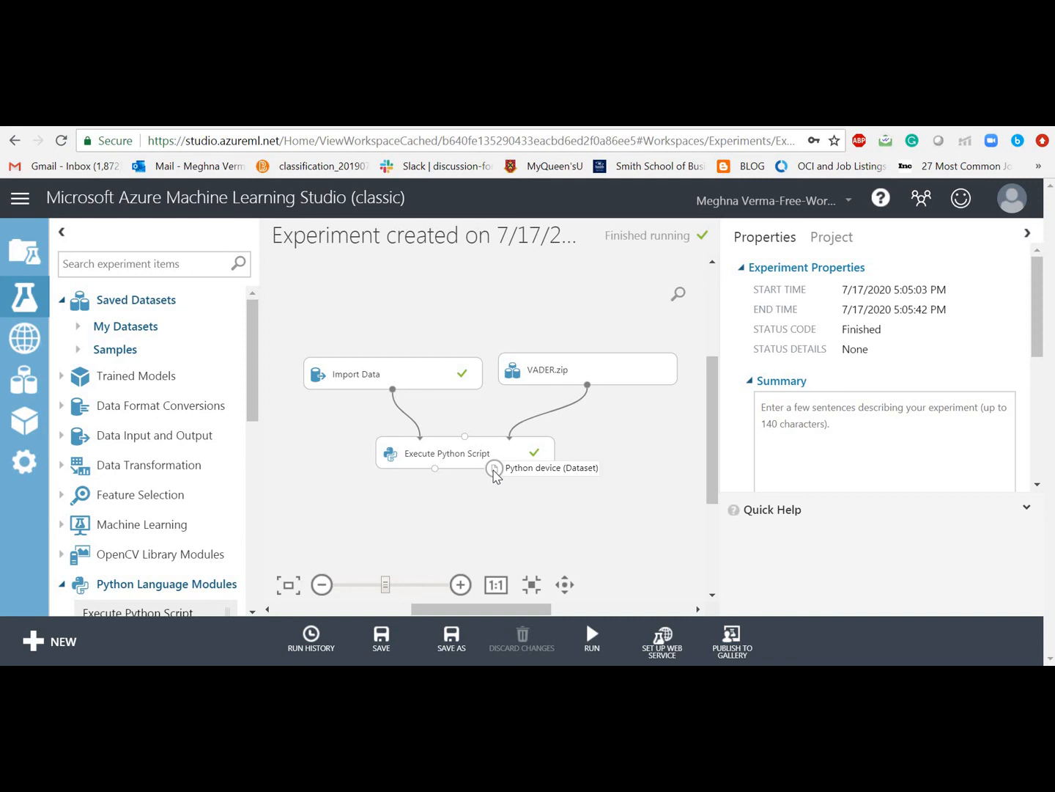
Step: Visualize the Execute Python Script output: 10 rows of REVIEWS, SentimentScore and SentimentResult
{"action": "left_click", "coordinate": [436, 470]}
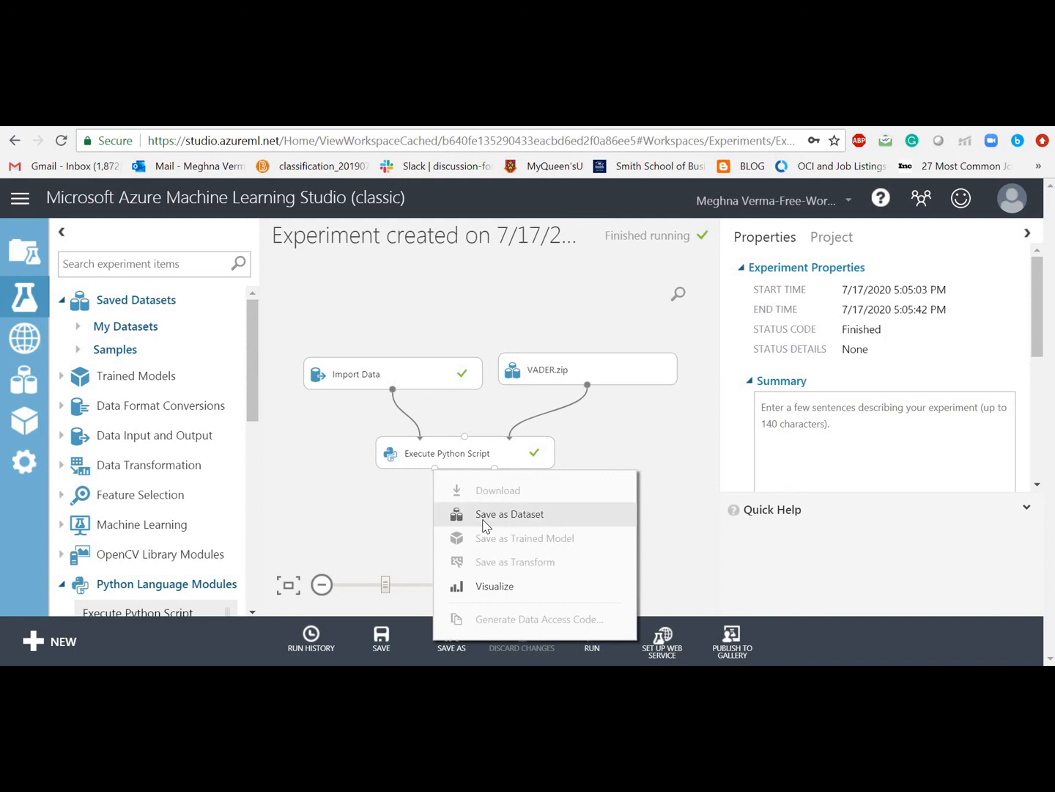
{"action": "left_click", "coordinate": [492, 587]}
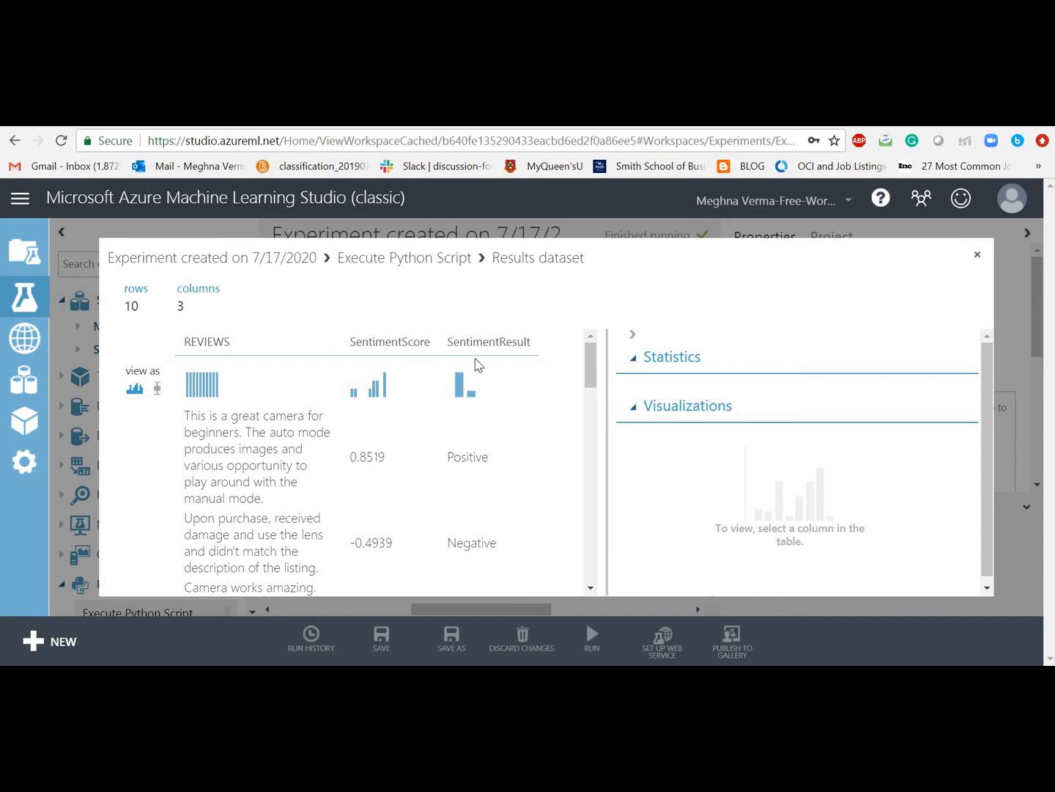
Step: Close the Results dataset preview to return to the Finished running experiment canvas
{"action": "left_click", "coordinate": [977, 254]}
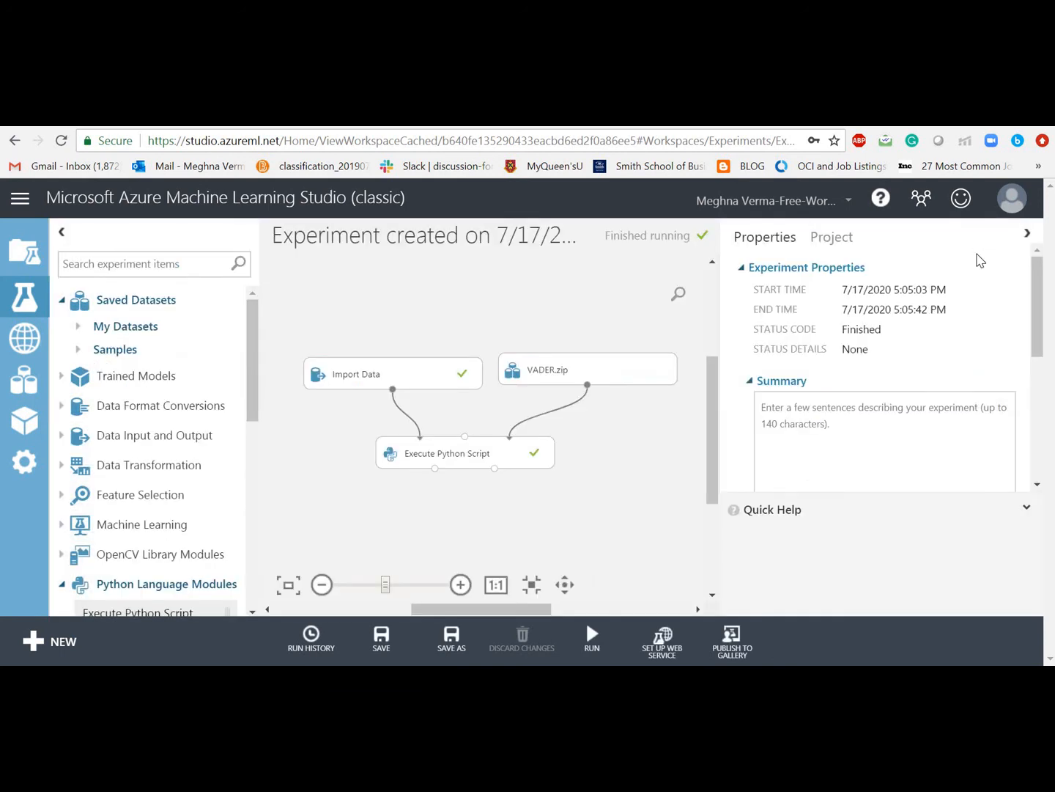